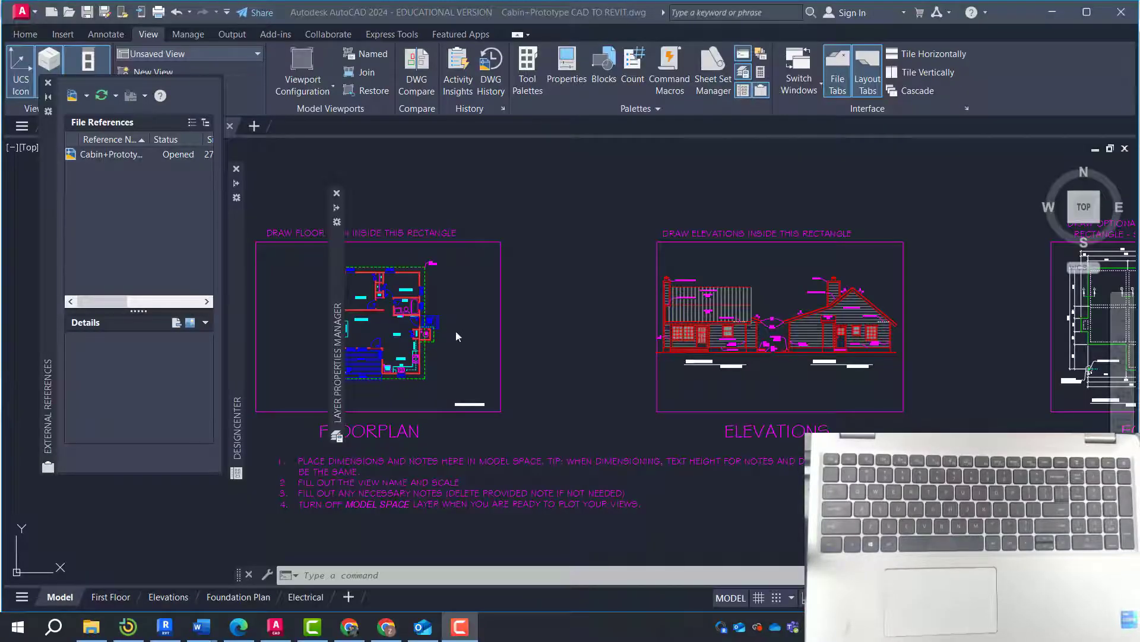
Step: Examine the cabin's floor plan, elevations, foundation and electrical drawings in model space, including the room layout of the floor plan
{"action": "scroll", "coordinate": [639, 339], "scroll_direction": "down", "scroll_amount": 4}
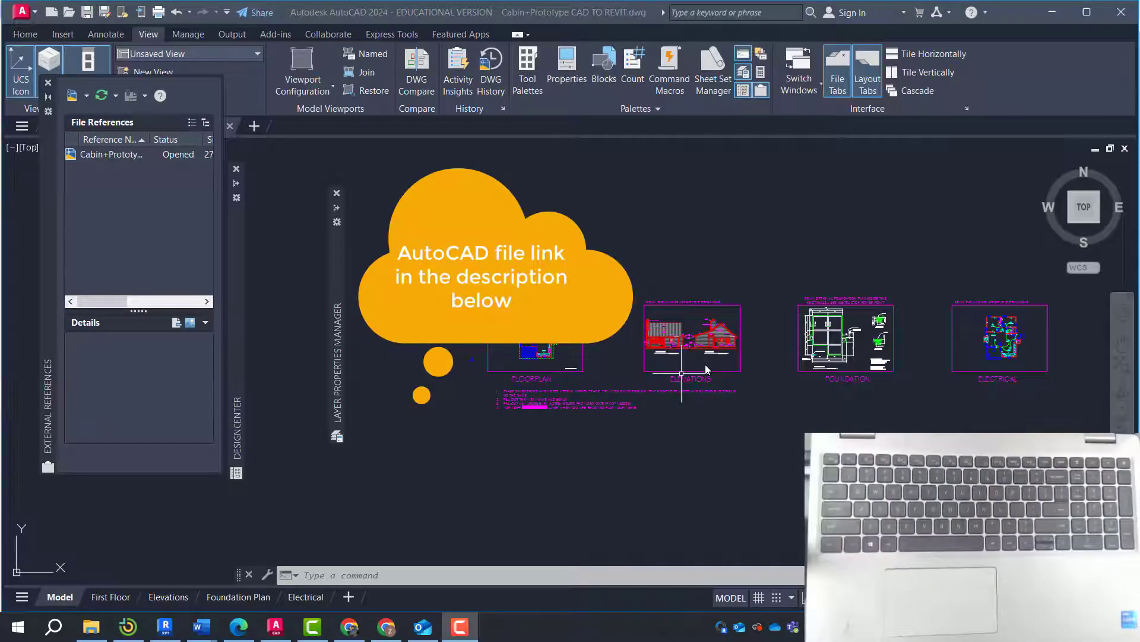
{"action": "scroll", "coordinate": [502, 294], "scroll_direction": "up", "scroll_amount": 6}
{"action": "scroll", "coordinate": [616, 310], "scroll_direction": "down", "scroll_amount": 2}
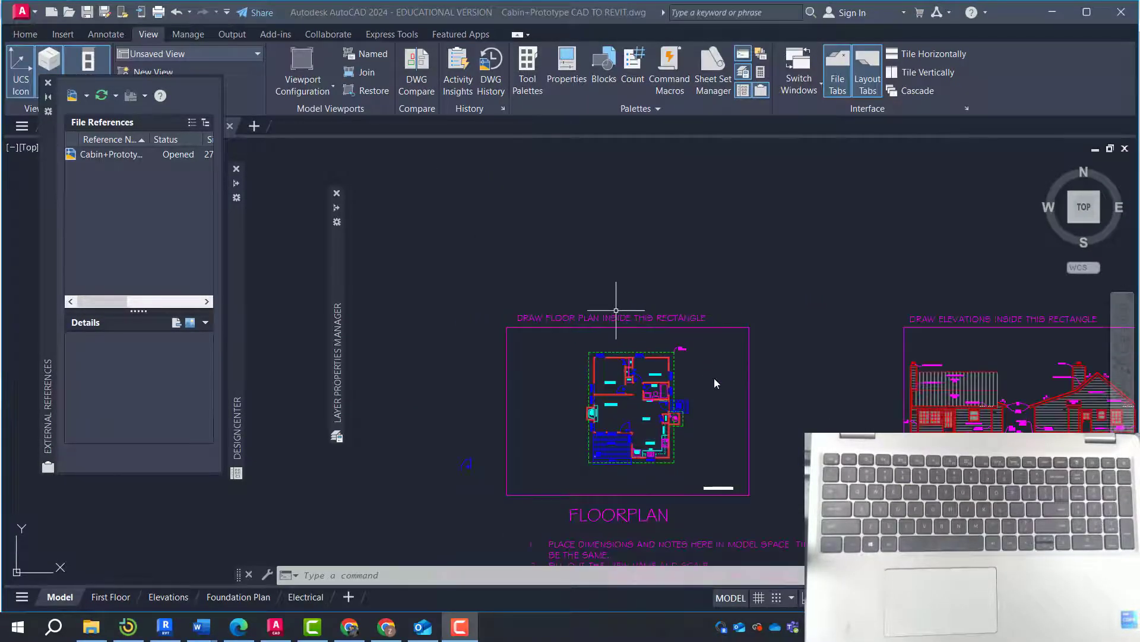
{"action": "scroll", "coordinate": [535, 321], "scroll_direction": "down", "scroll_amount": 4}
{"action": "scroll", "coordinate": [586, 331], "scroll_direction": "up", "scroll_amount": 6}
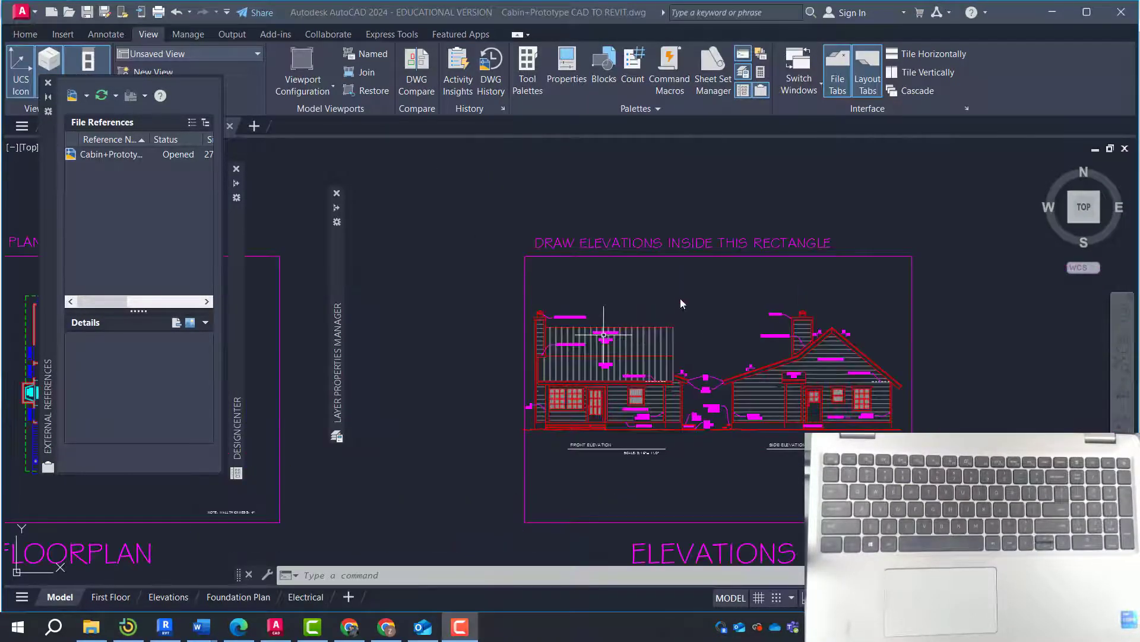
{"action": "scroll", "coordinate": [887, 360], "scroll_direction": "up", "scroll_amount": 2}
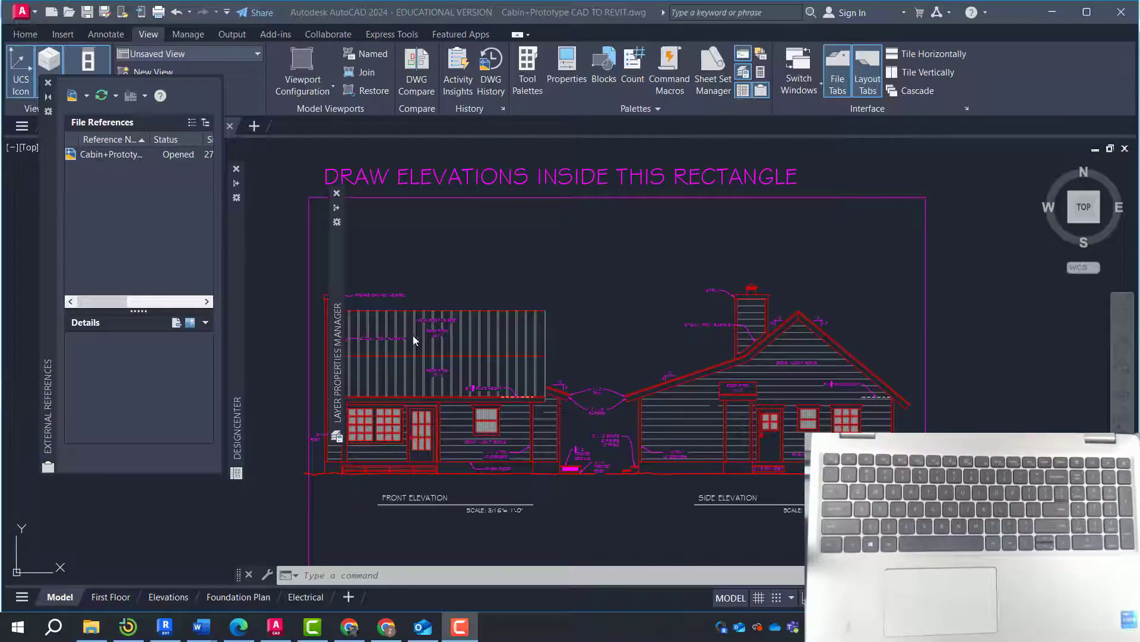
{"action": "scroll", "coordinate": [350, 321], "scroll_direction": "down", "scroll_amount": 2}
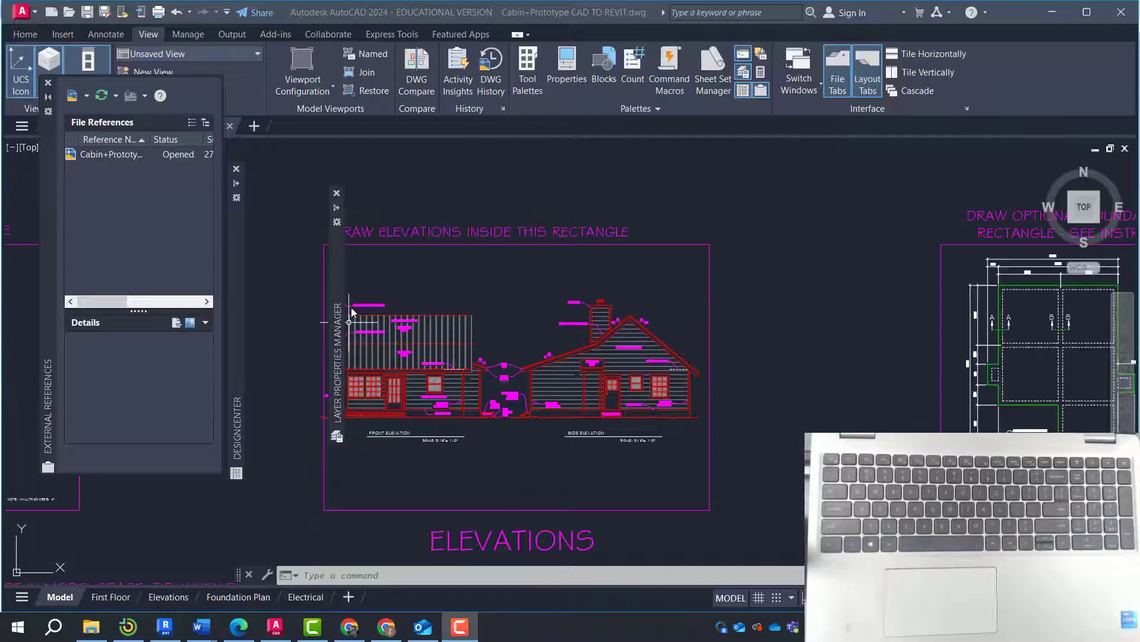
{"action": "scroll", "coordinate": [592, 347], "scroll_direction": "down", "scroll_amount": 3}
{"action": "scroll", "coordinate": [1010, 356], "scroll_direction": "up", "scroll_amount": 2}
{"action": "scroll", "coordinate": [956, 351], "scroll_direction": "up", "scroll_amount": 6}
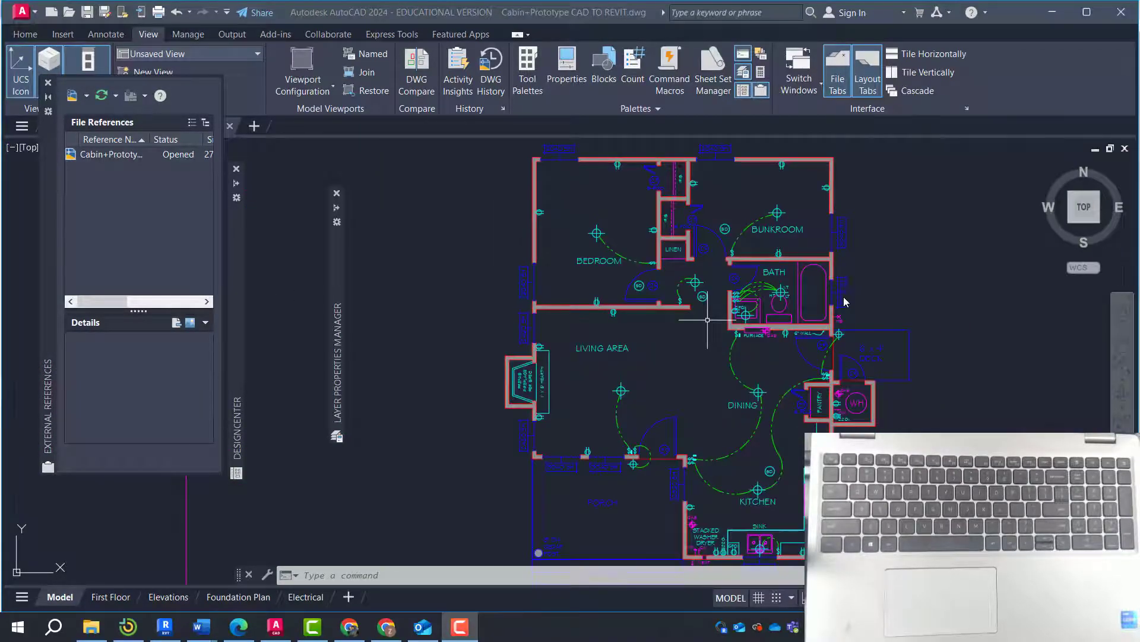
{"action": "scroll", "coordinate": [846, 288], "scroll_direction": "down", "scroll_amount": 6}
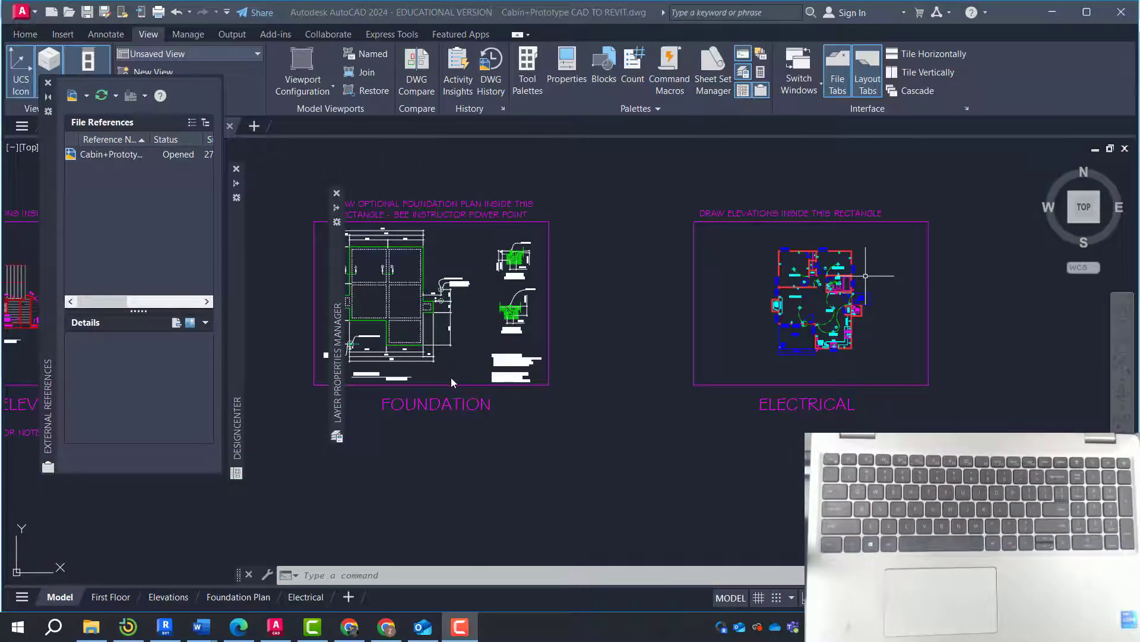
{"action": "scroll", "coordinate": [832, 348], "scroll_direction": "down", "scroll_amount": 4}
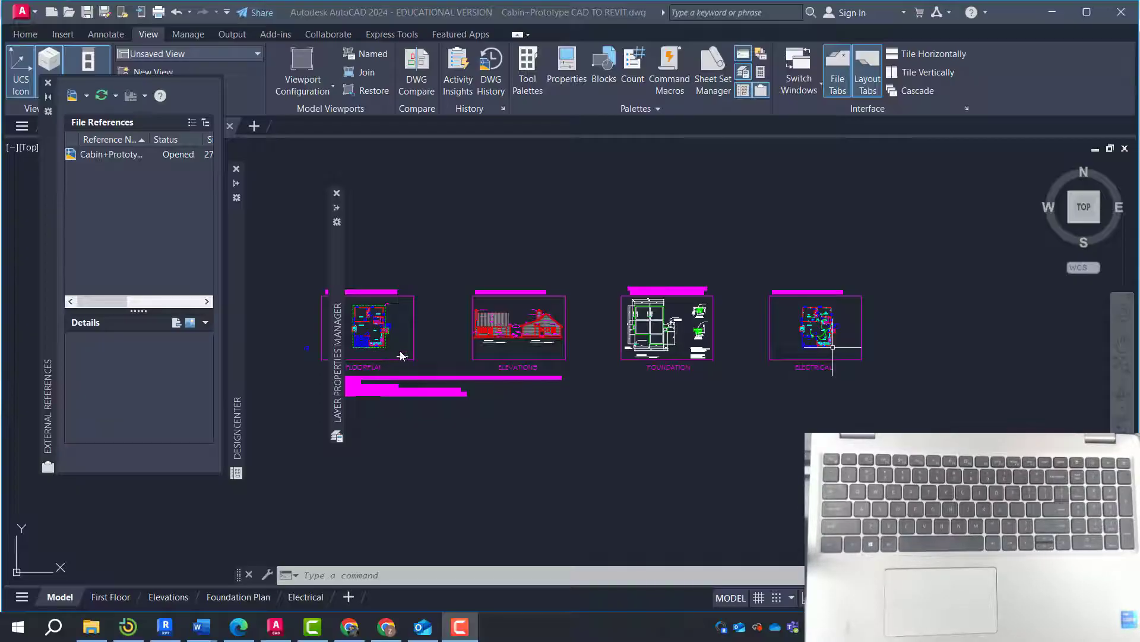
{"action": "scroll", "coordinate": [395, 346], "scroll_direction": "up", "scroll_amount": 5}
{"action": "scroll", "coordinate": [631, 311], "scroll_direction": "down", "scroll_amount": 3}
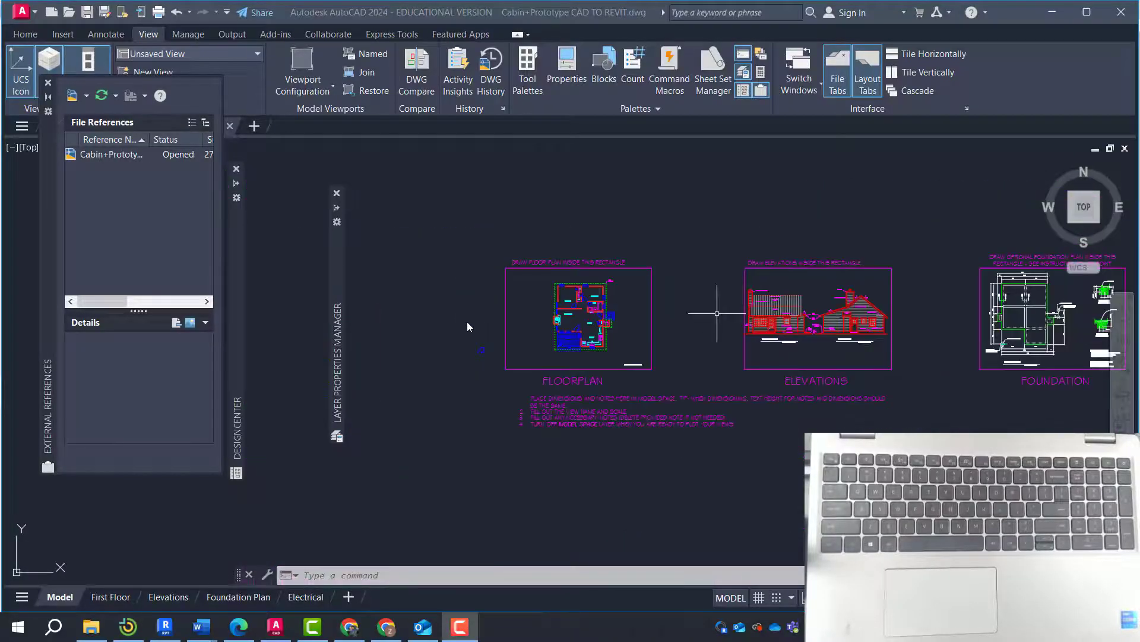
{"action": "scroll", "coordinate": [467, 321], "scroll_direction": "up", "scroll_amount": 4}
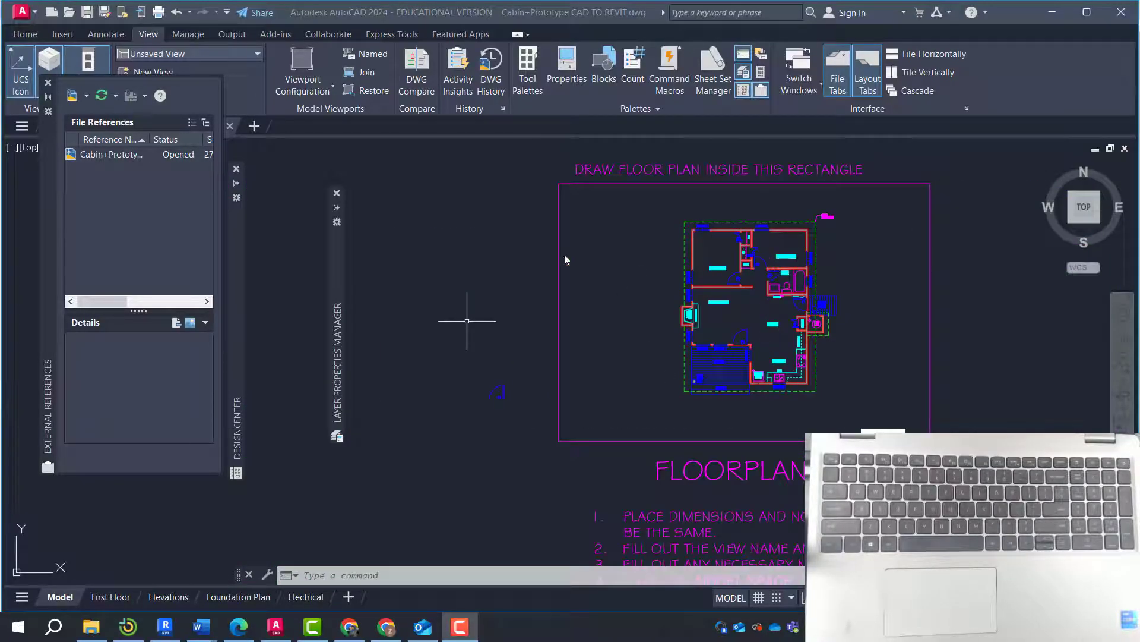
{"action": "scroll", "coordinate": [700, 222], "scroll_direction": "up", "scroll_amount": 2}
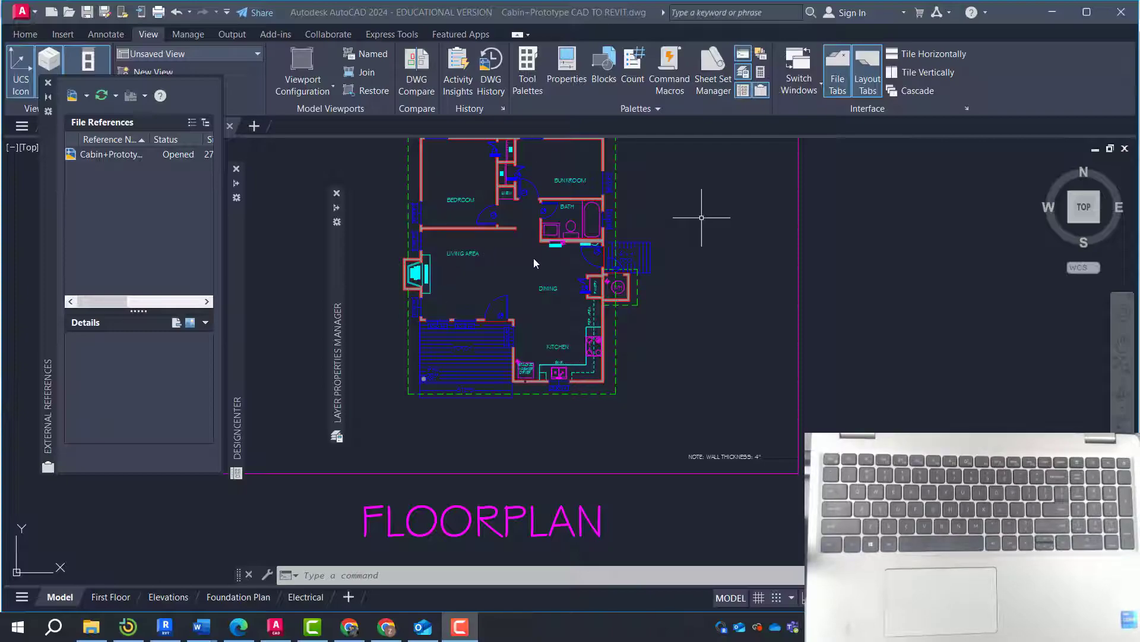
{"action": "scroll", "coordinate": [324, 313], "scroll_direction": "down", "scroll_amount": 4}
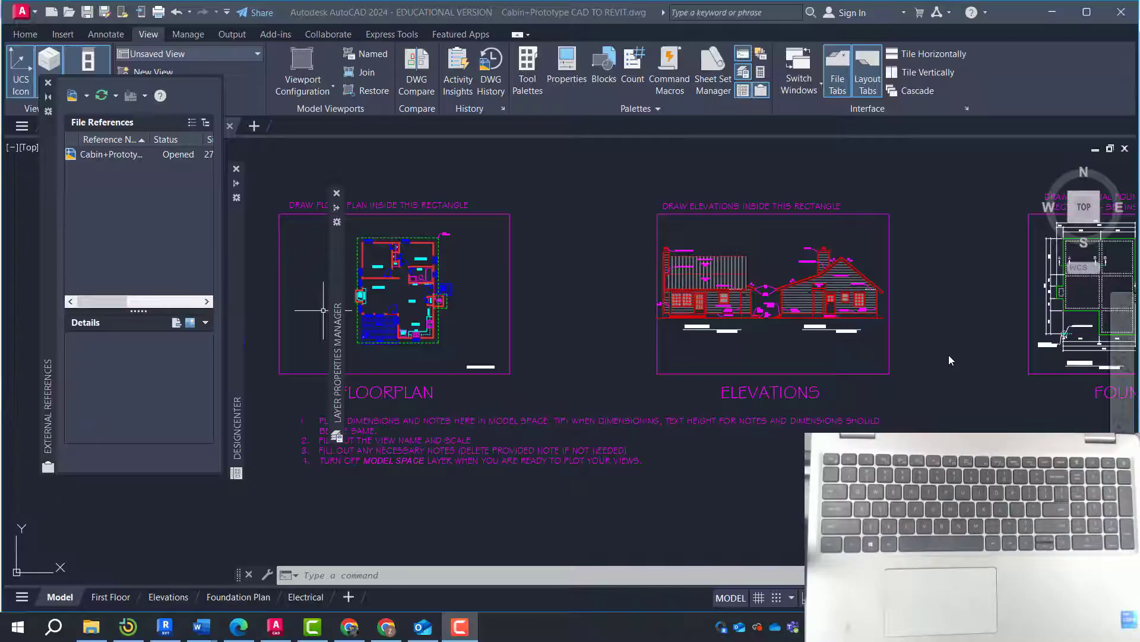
{"action": "scroll", "coordinate": [382, 302], "scroll_direction": "down", "scroll_amount": 4}
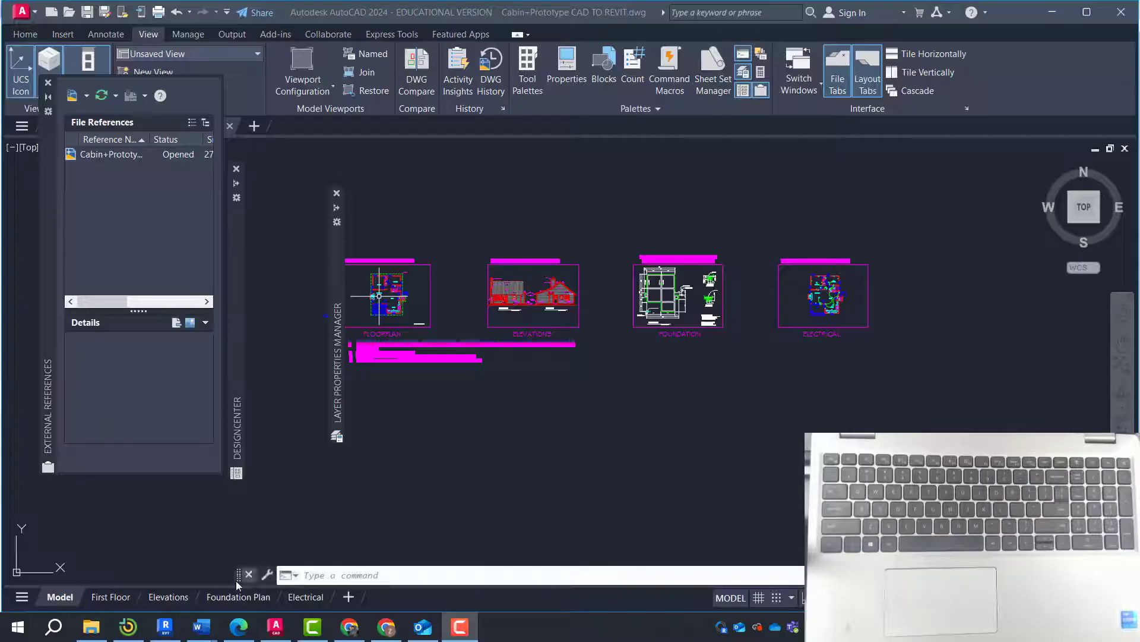
Step: Switch to Revit and create a new project from the Residential-Default.rte template in the English-Imperial folder
{"action": "left_click", "coordinate": [165, 627]}
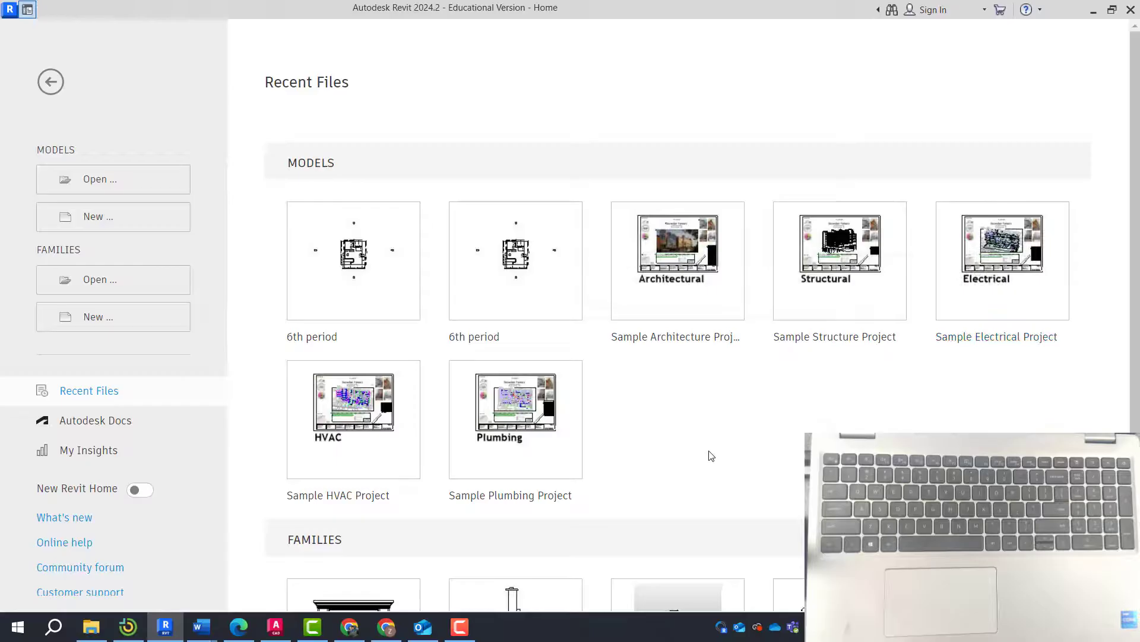
{"action": "mouse_move", "coordinate": [1008, 298]}
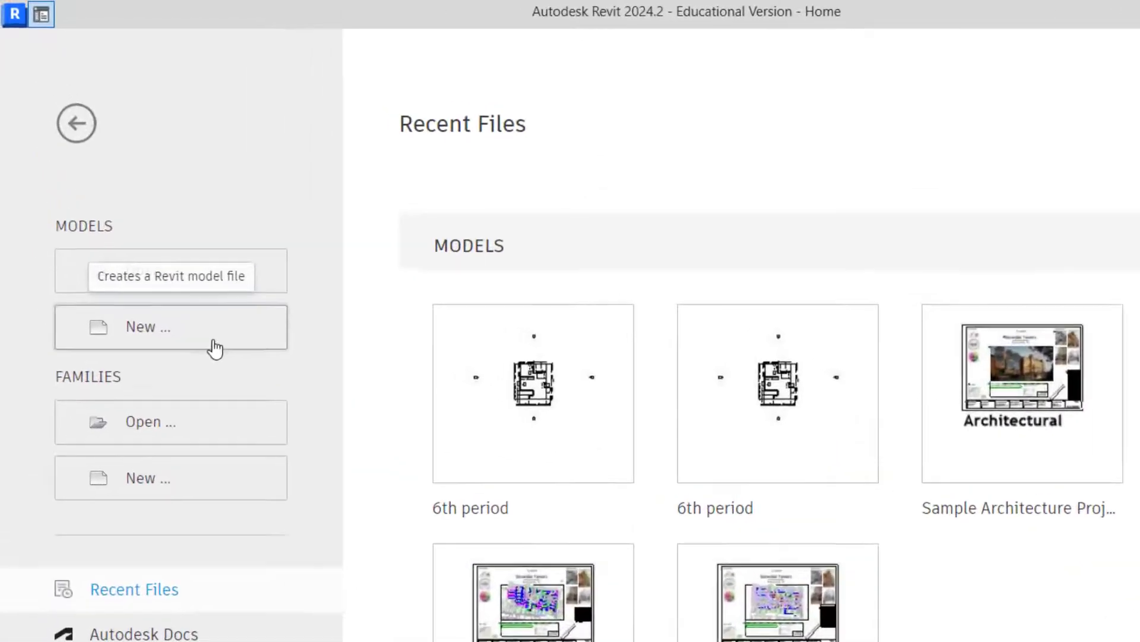
{"action": "left_click", "coordinate": [106, 238]}
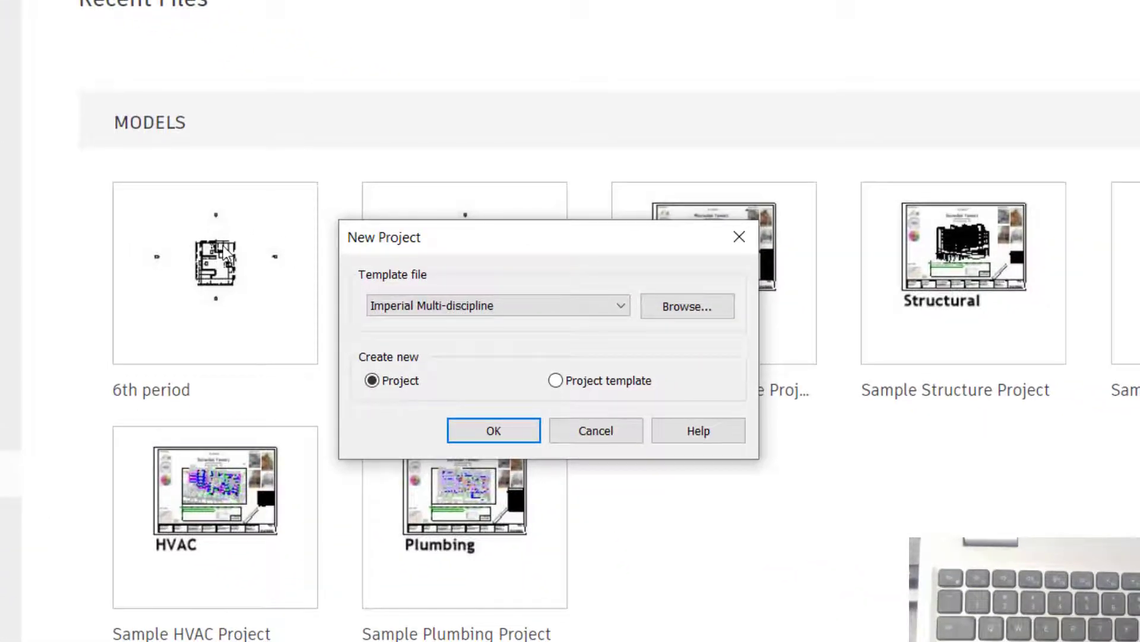
{"action": "left_click", "coordinate": [697, 312]}
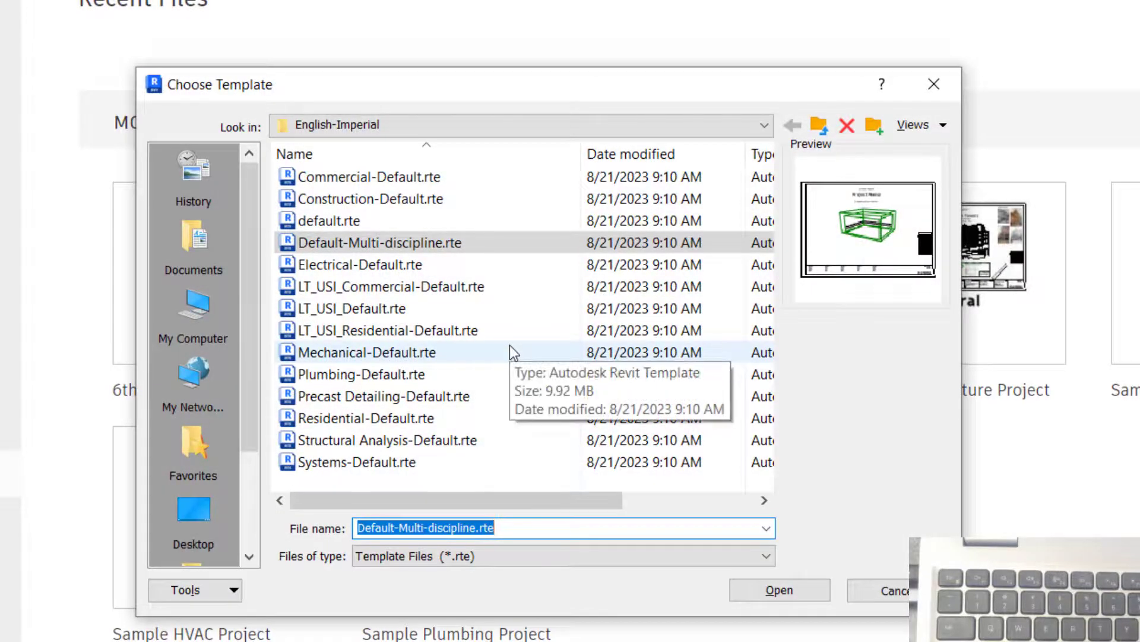
{"action": "left_click", "coordinate": [423, 419]}
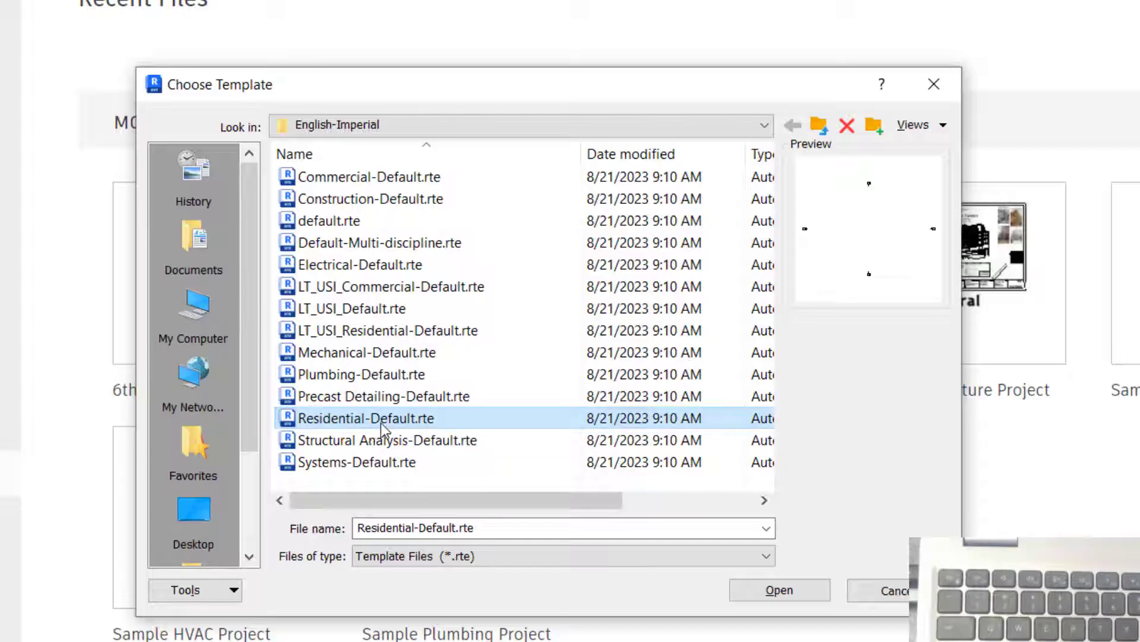
{"action": "left_click", "coordinate": [792, 591]}
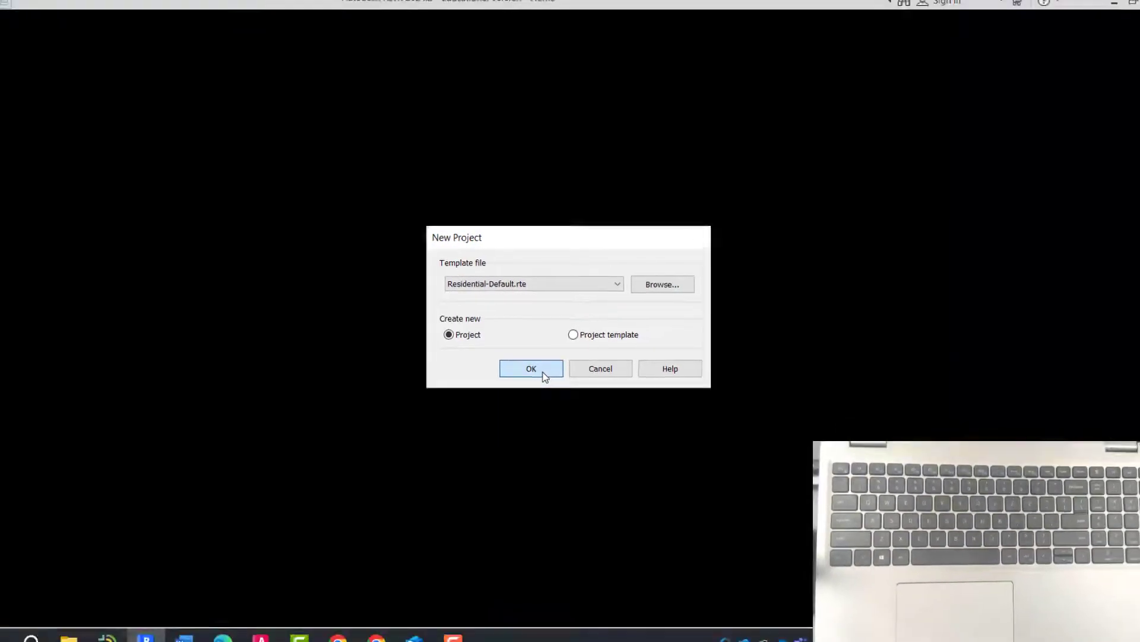
{"action": "left_click", "coordinate": [543, 372]}
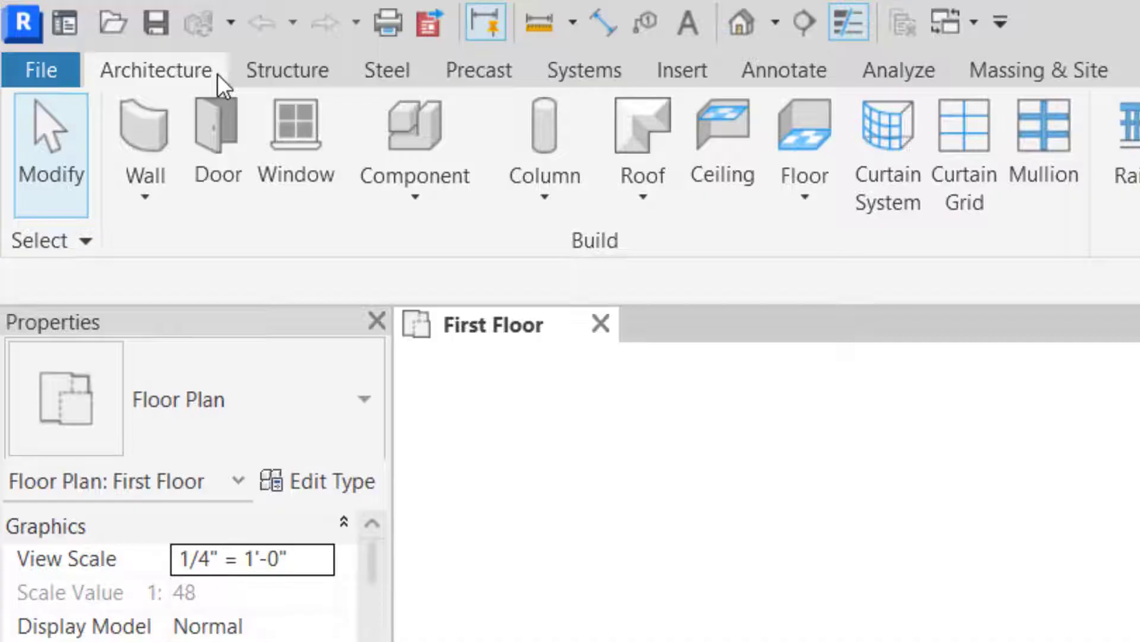
{"action": "left_click", "coordinate": [289, 74]}
{"action": "left_click", "coordinate": [416, 75]}
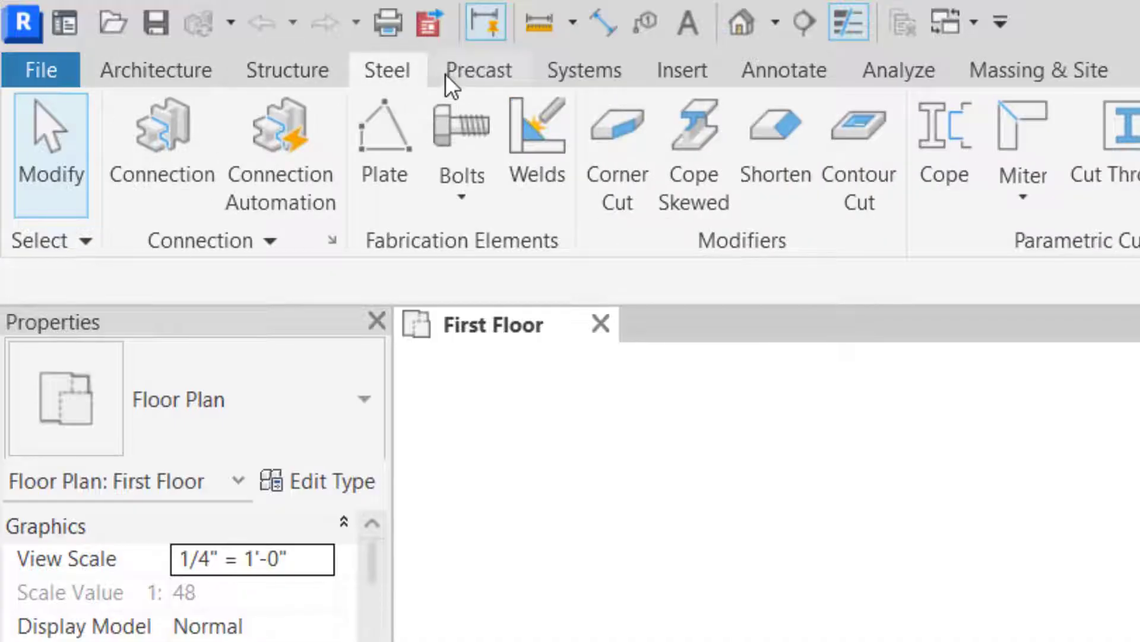
{"action": "left_click", "coordinate": [136, 69]}
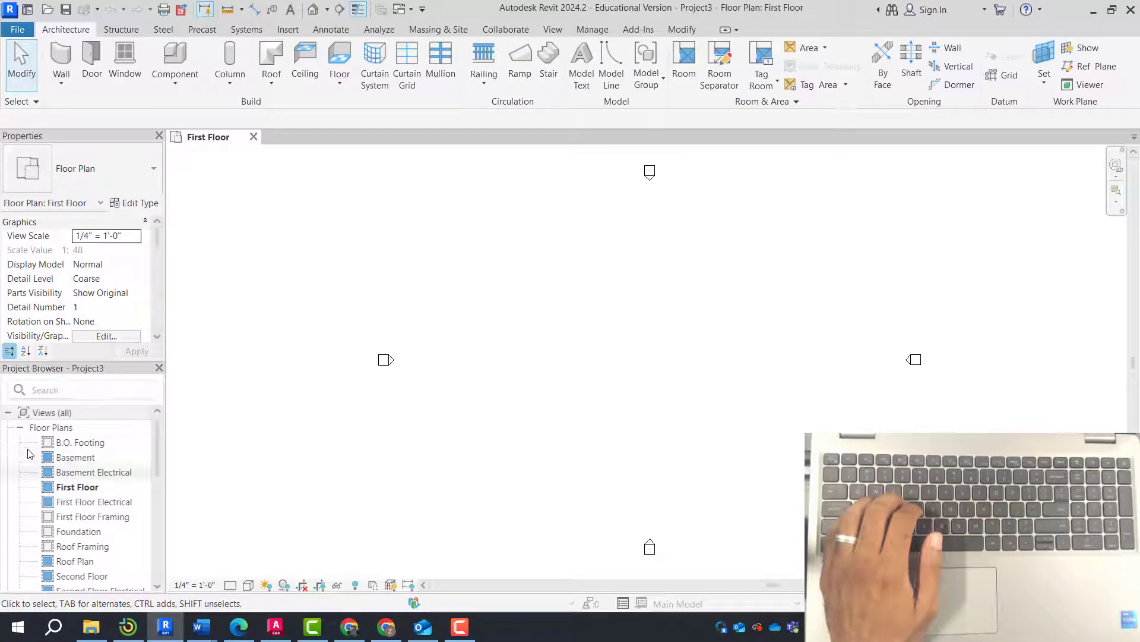
Step: Close the Properties palette and the Project Browser
{"action": "left_click", "coordinate": [159, 135]}
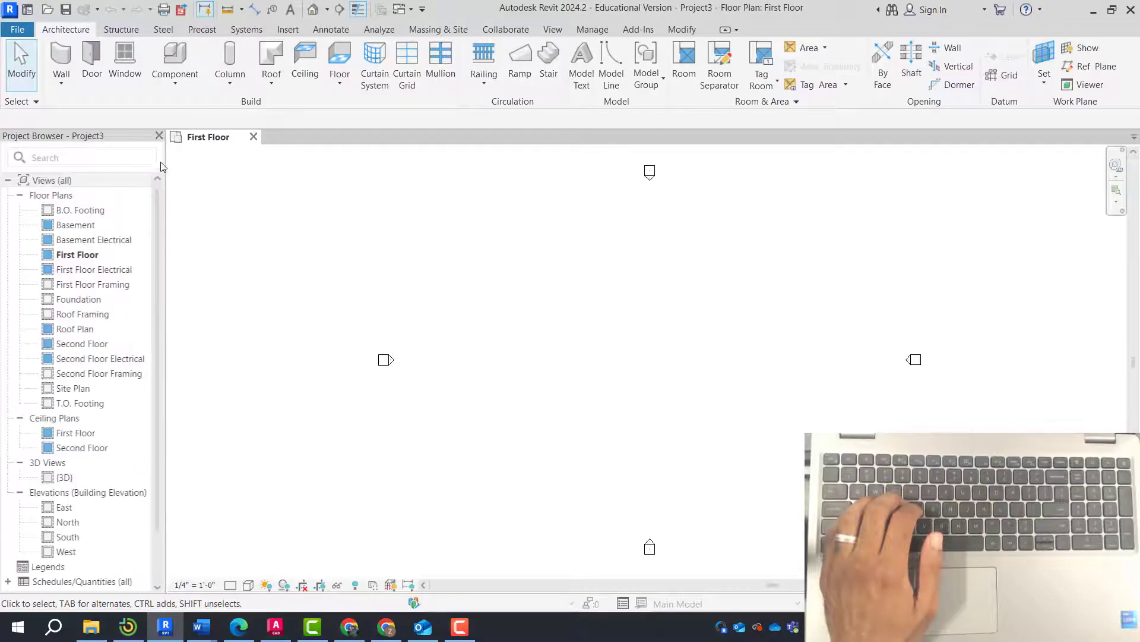
{"action": "left_click", "coordinate": [159, 135]}
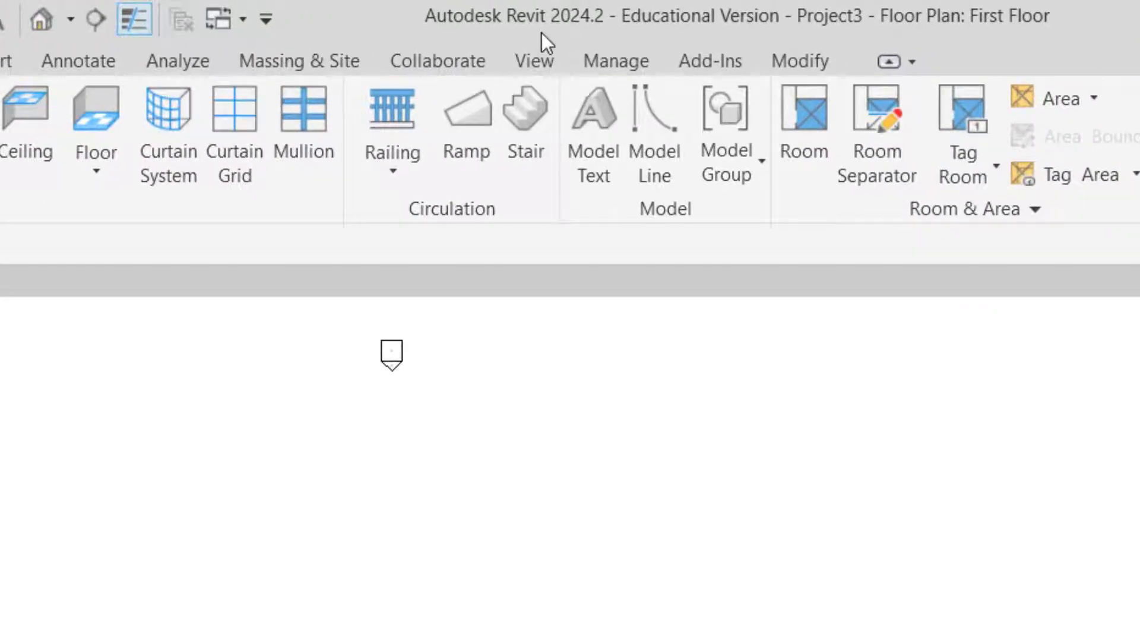
Step: Restore the Project Browser and the Properties palette through the user interface display options
{"action": "left_click", "coordinate": [535, 61]}
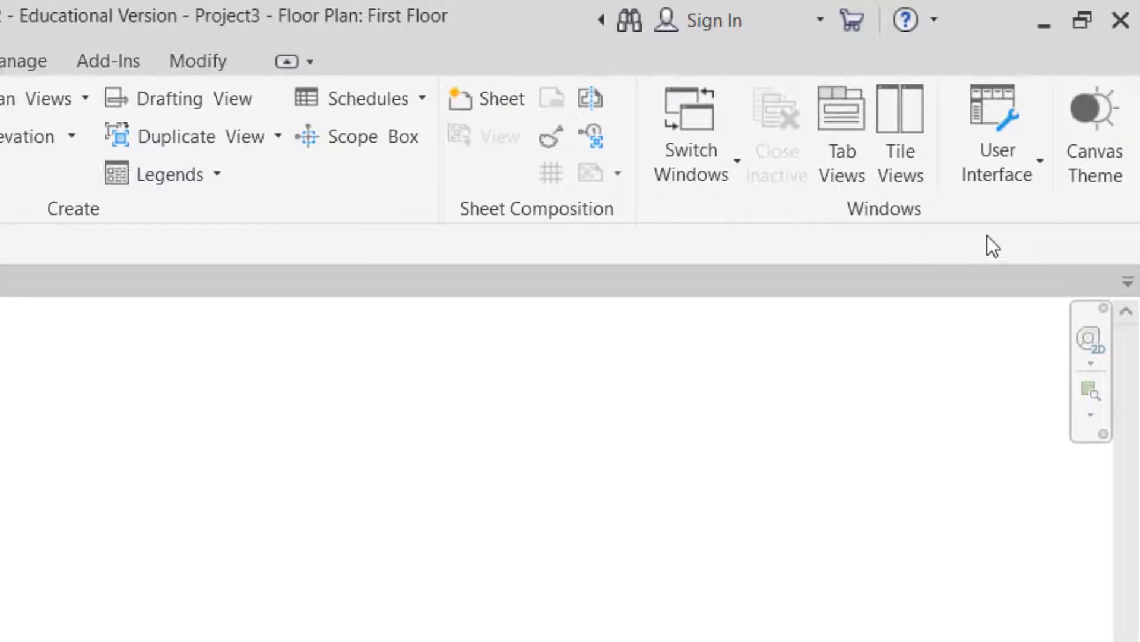
{"action": "left_click", "coordinate": [994, 164]}
{"action": "left_click", "coordinate": [955, 281]}
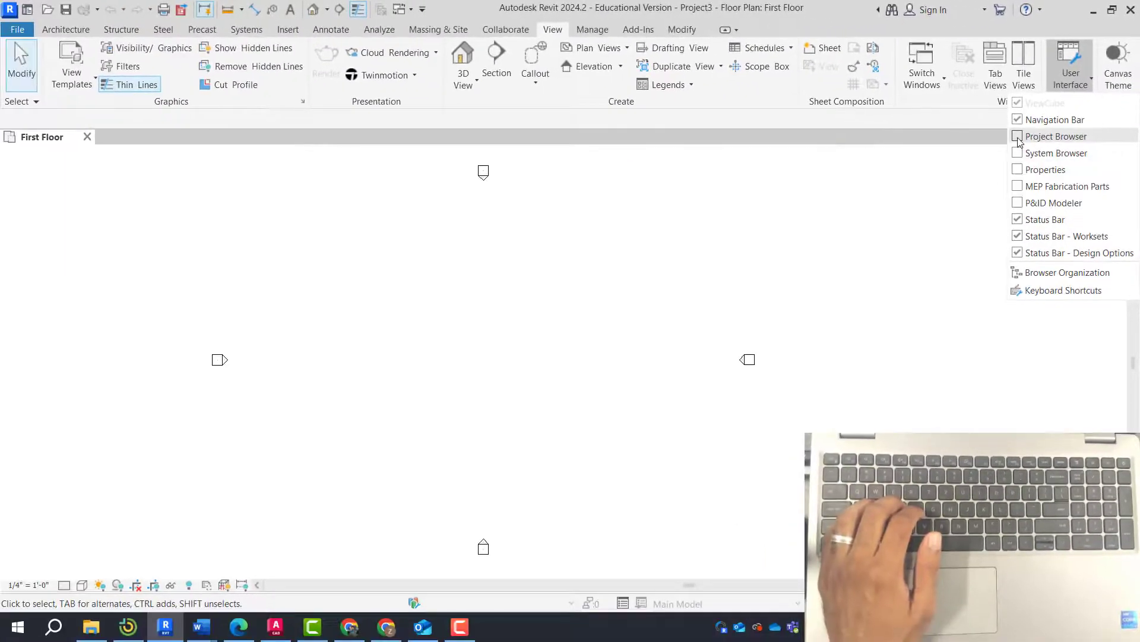
{"action": "left_click", "coordinate": [1071, 69]}
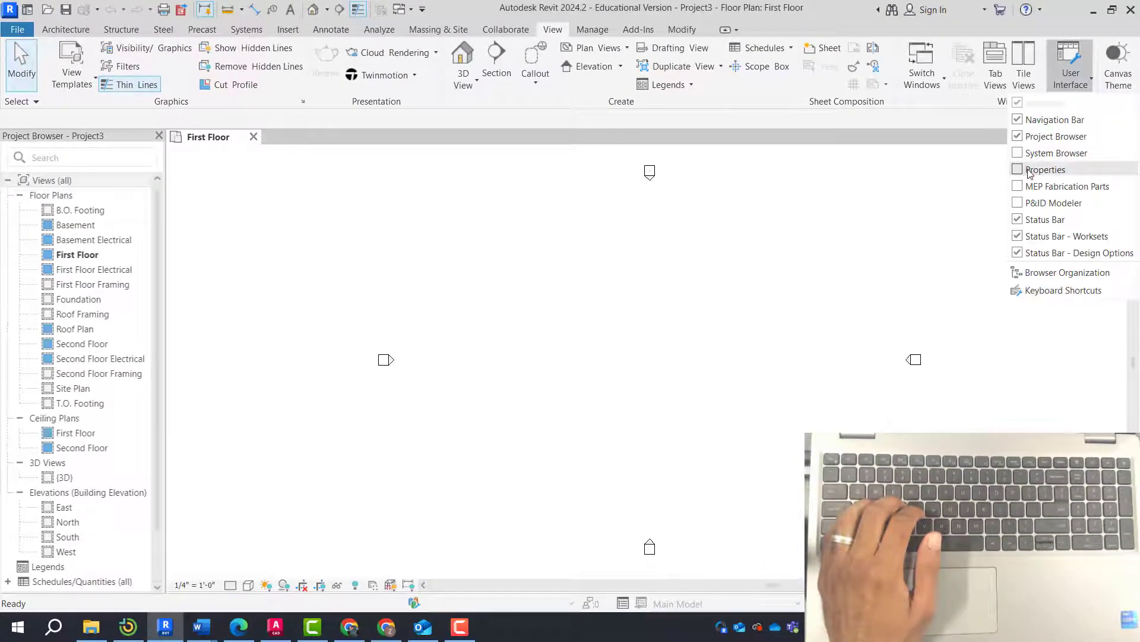
{"action": "left_click", "coordinate": [1020, 170]}
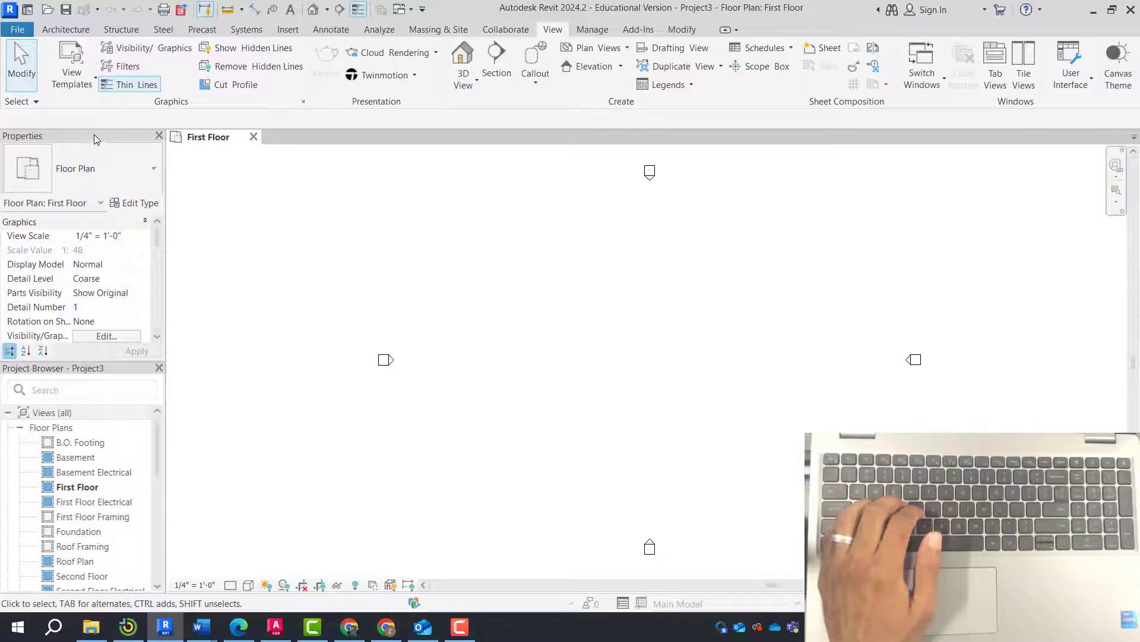
Step: Adjust the width of the docked Properties palette and Project Browser, leaving them slightly wider than at the start
{"action": "left_click_drag", "start_coordinate": [167, 228], "coordinate": [279, 223]}
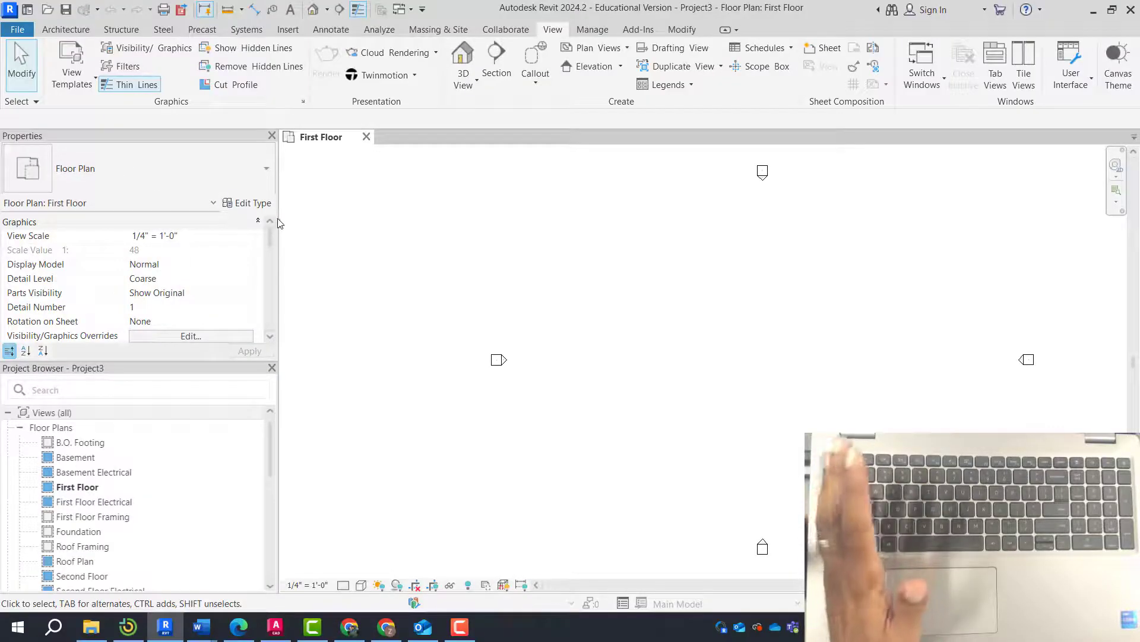
{"action": "left_click_drag", "start_coordinate": [279, 222], "coordinate": [177, 221]}
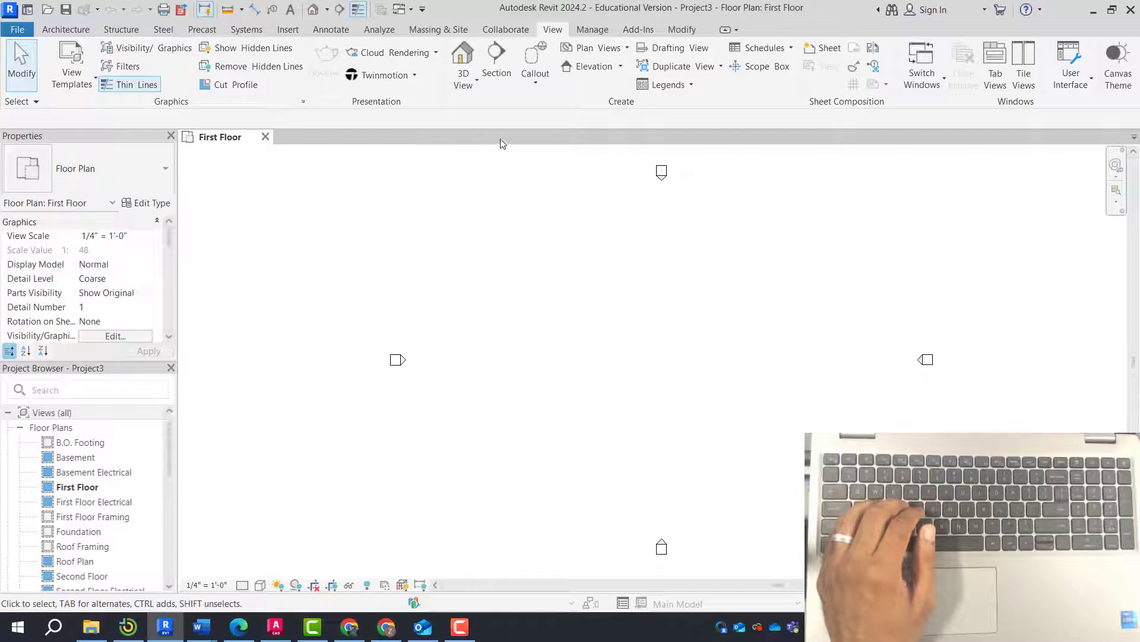
Step: Open the North building elevation view
{"action": "scroll", "coordinate": [95, 475], "scroll_direction": "down", "scroll_amount": 5}
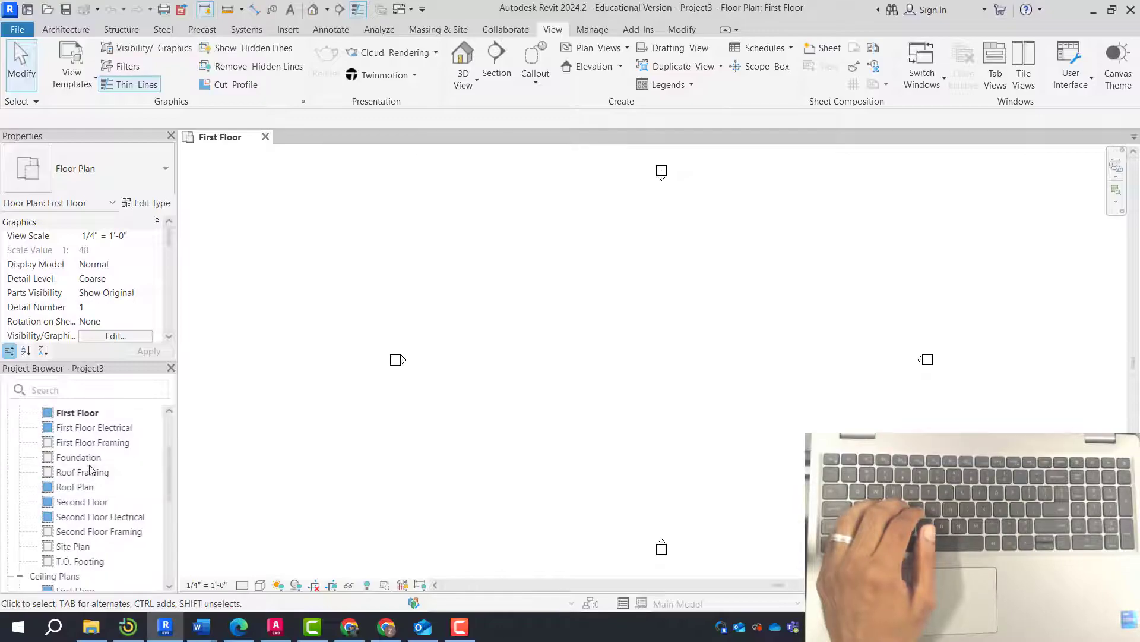
{"action": "double_click", "coordinate": [67, 531]}
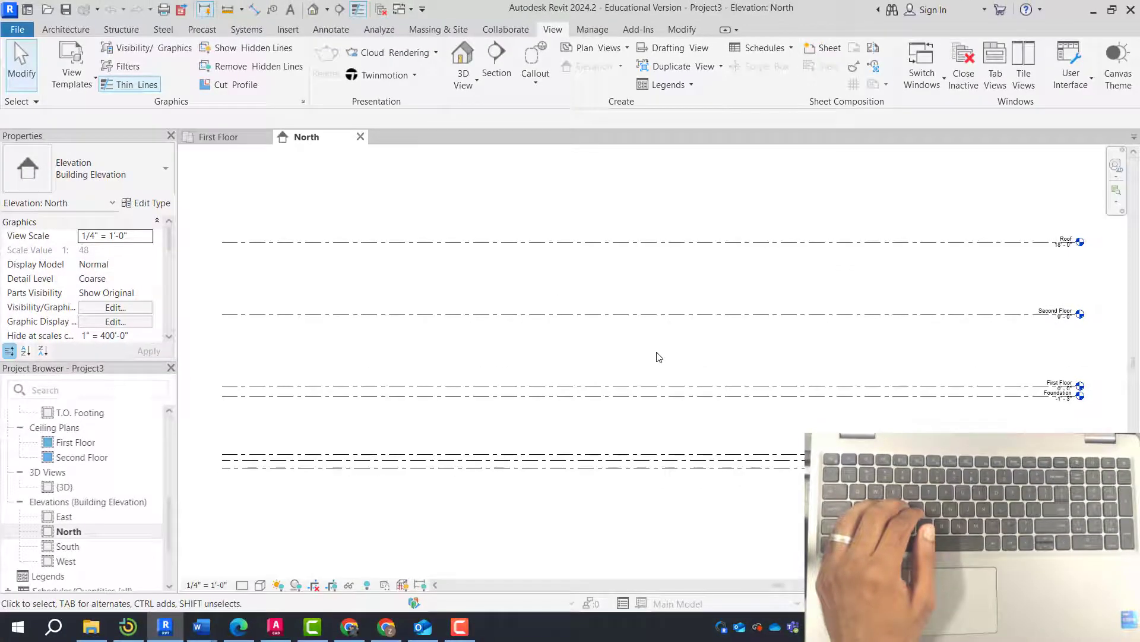
{"action": "scroll", "coordinate": [387, 339], "scroll_direction": "up", "scroll_amount": 2}
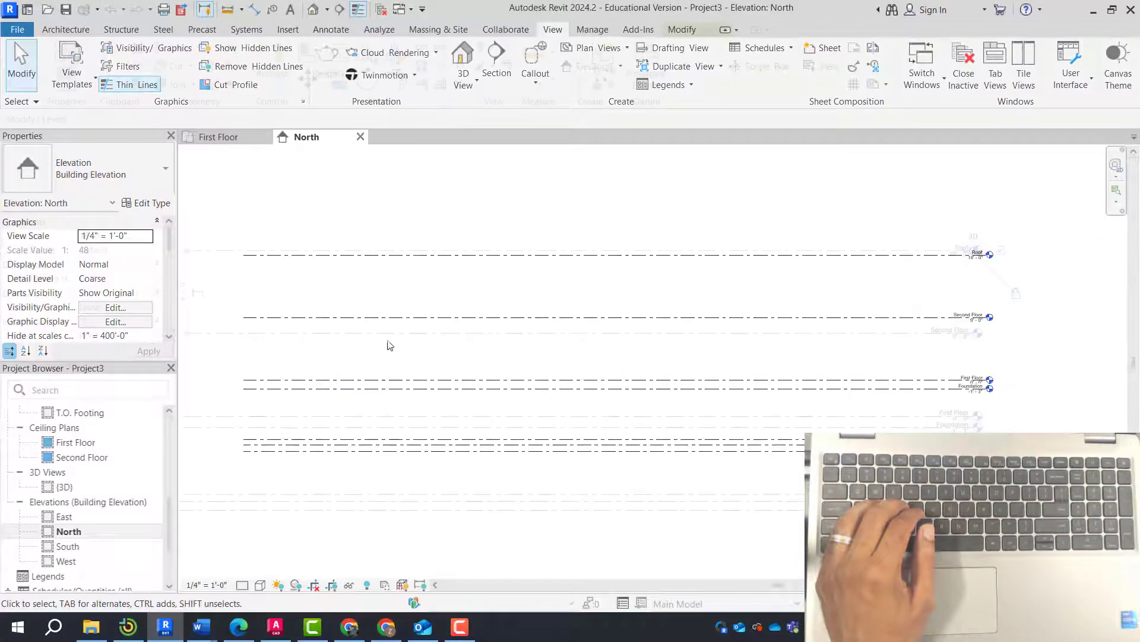
Step: Delete the Roof level together with its associated floor plan views
{"action": "left_click", "coordinate": [913, 225]}
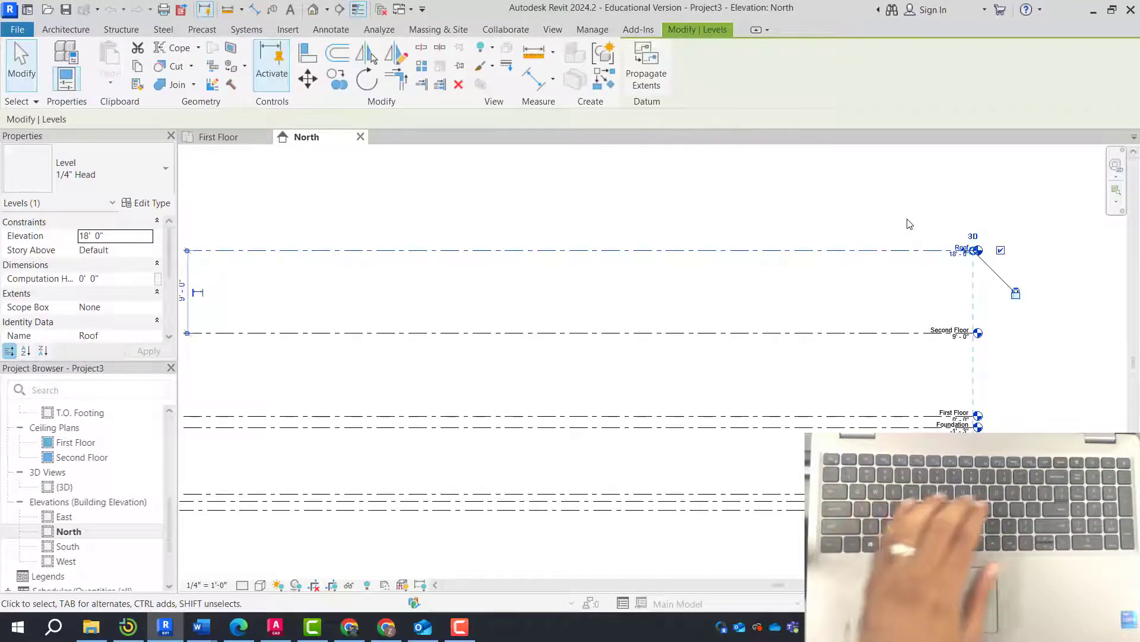
{"action": "key", "text": "Delete"}
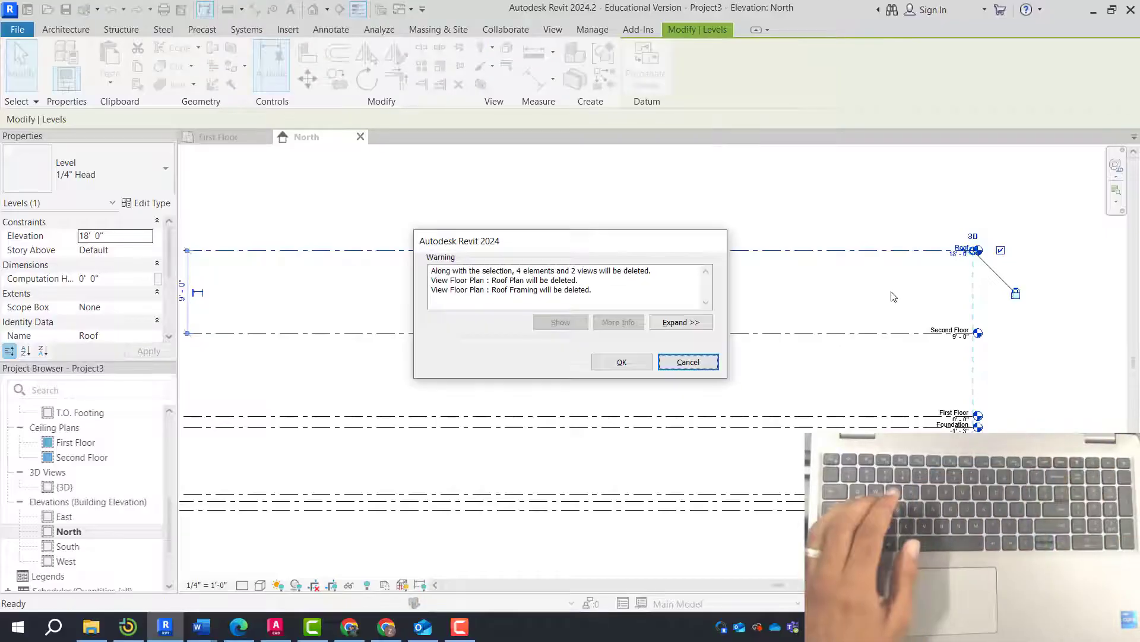
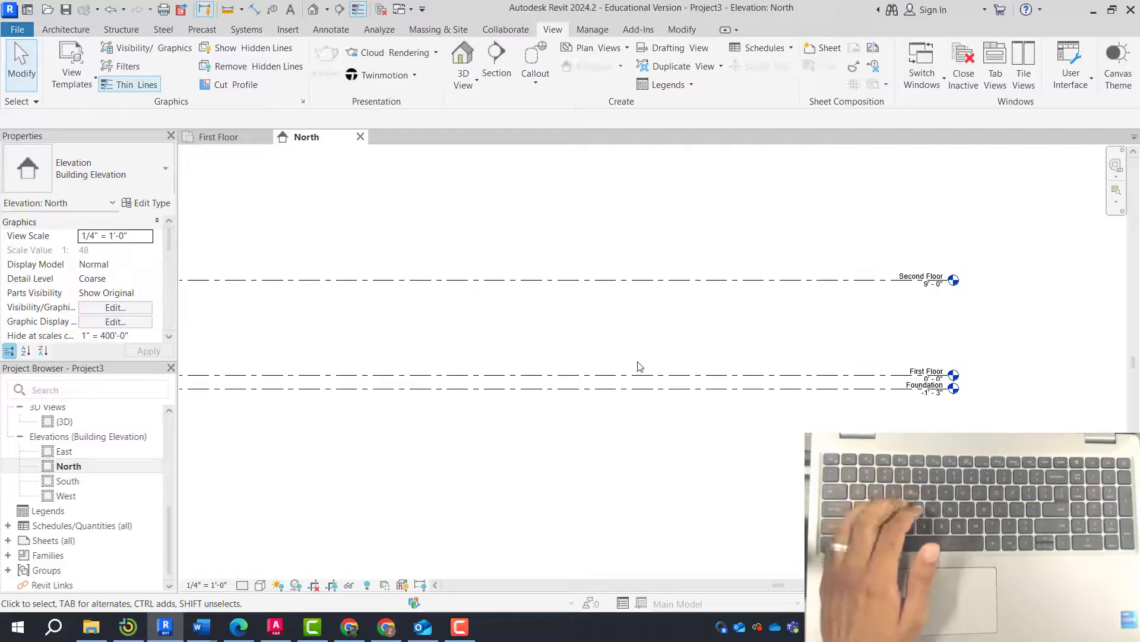
Step: Rename the Foundation level to Finish Grade and rename its corresponding views as well
{"action": "scroll", "coordinate": [950, 385], "scroll_direction": "up", "scroll_amount": 5}
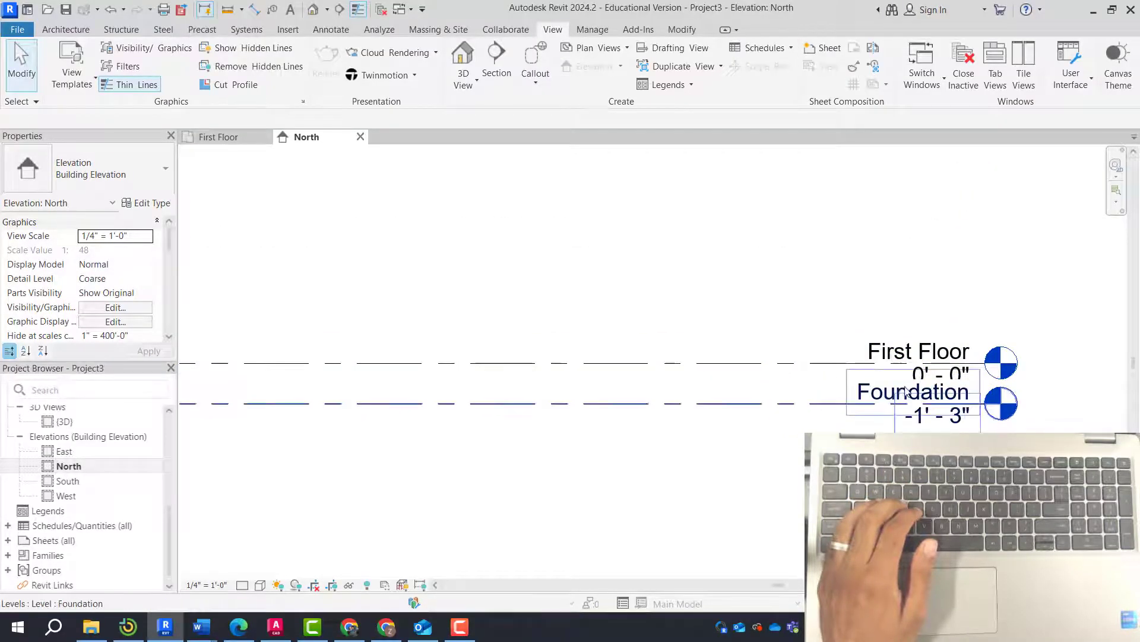
{"action": "left_click", "coordinate": [878, 397]}
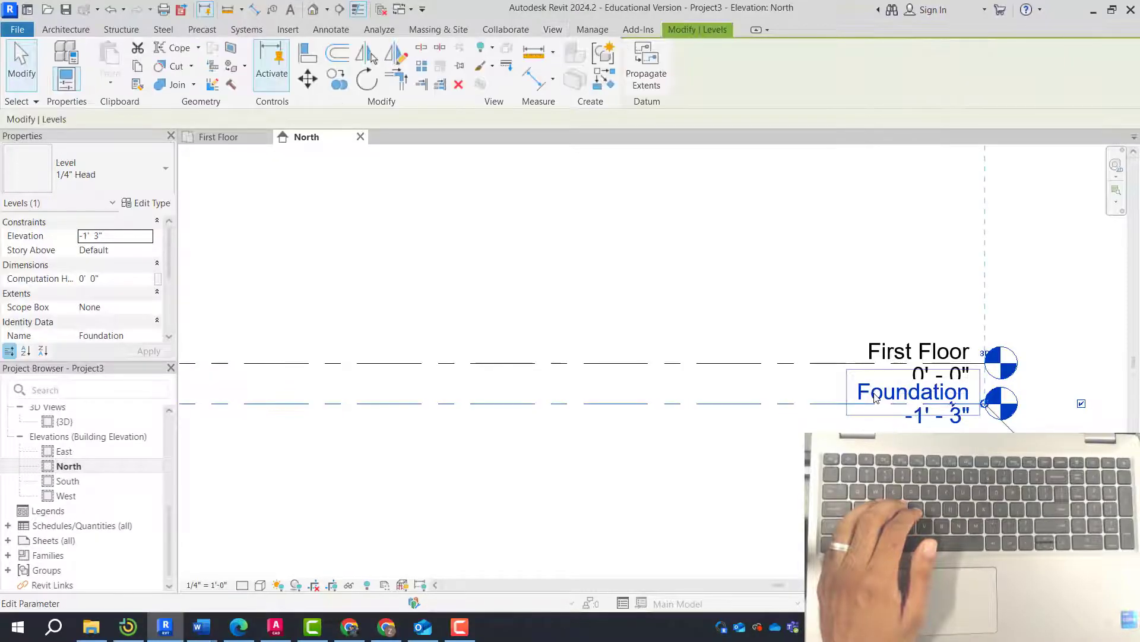
{"action": "left_click", "coordinate": [930, 397]}
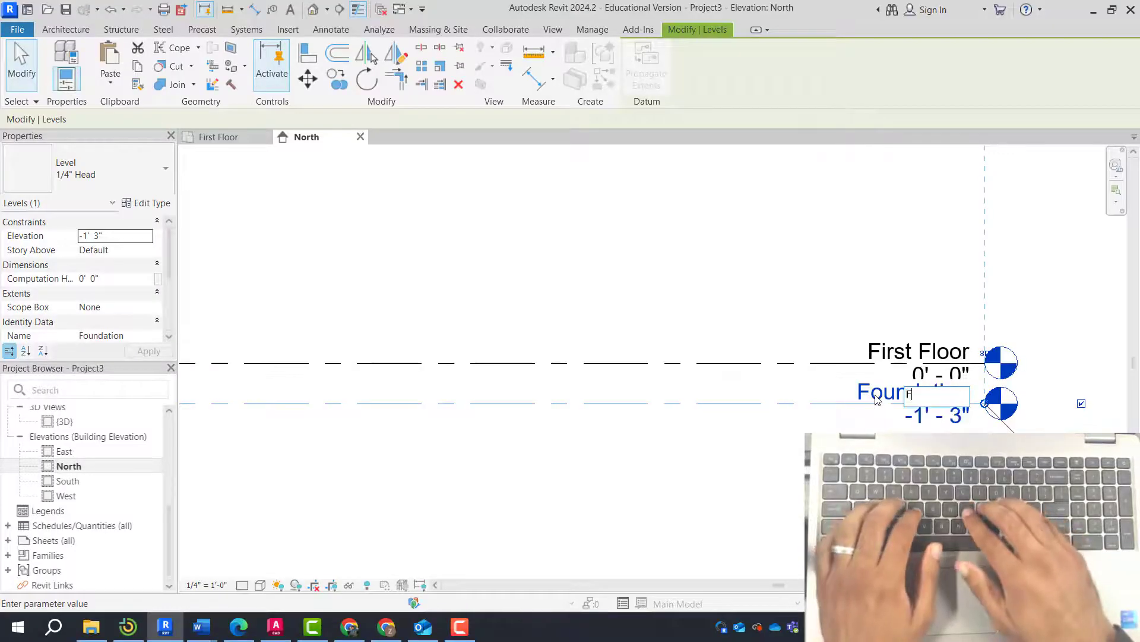
{"action": "type", "text": "Finish Grad"}
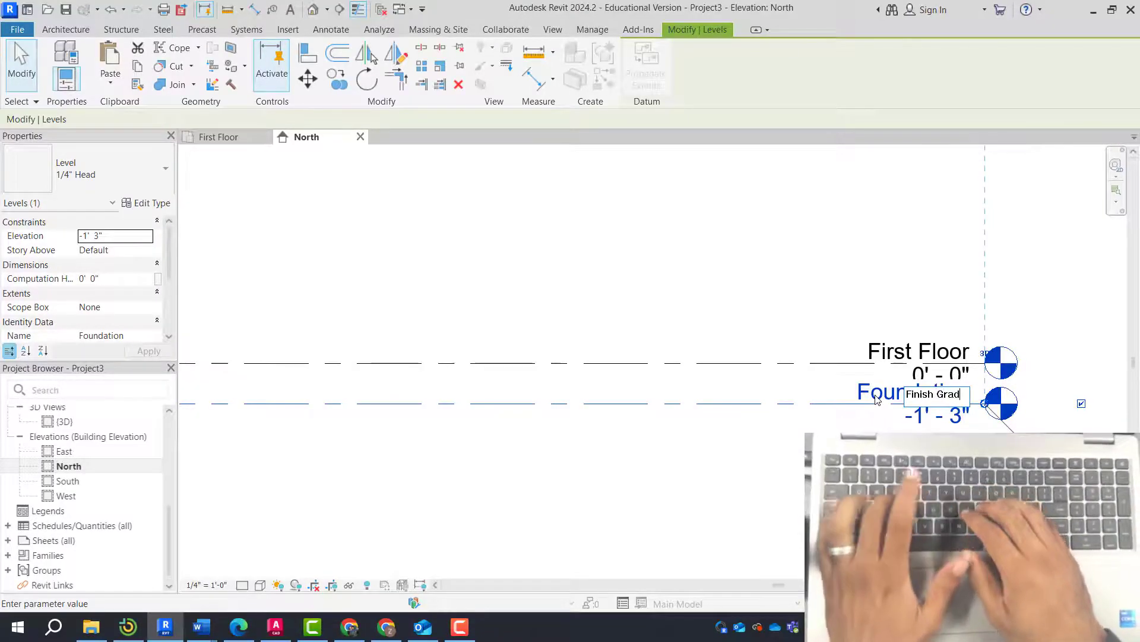
{"action": "type", "text": "e"}
{"action": "key", "text": "Return"}
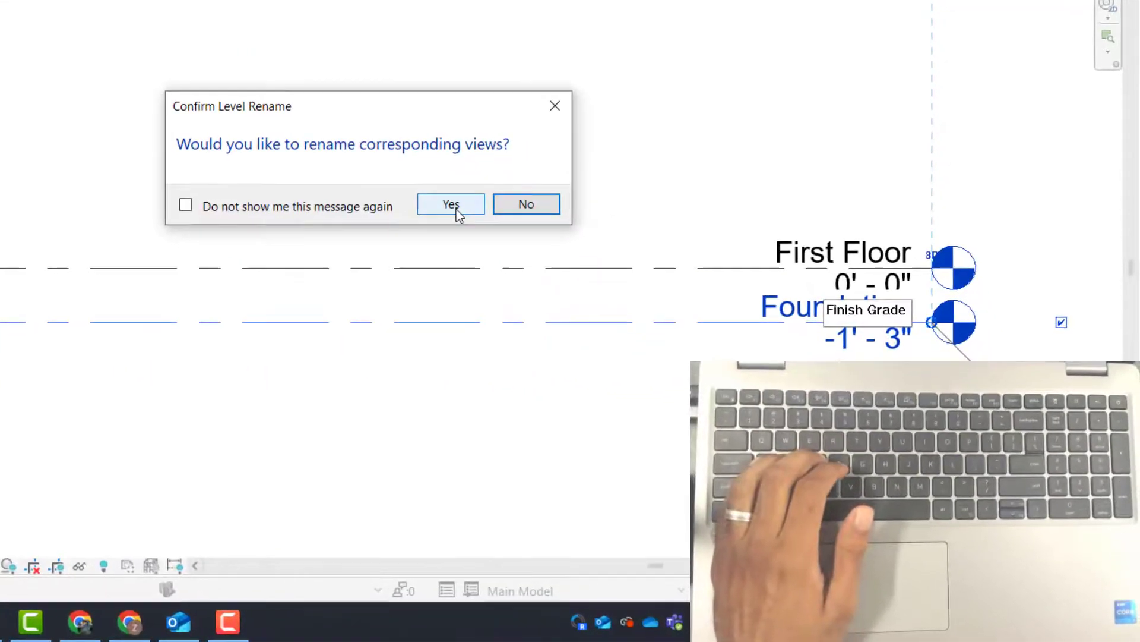
{"action": "left_click", "coordinate": [451, 205]}
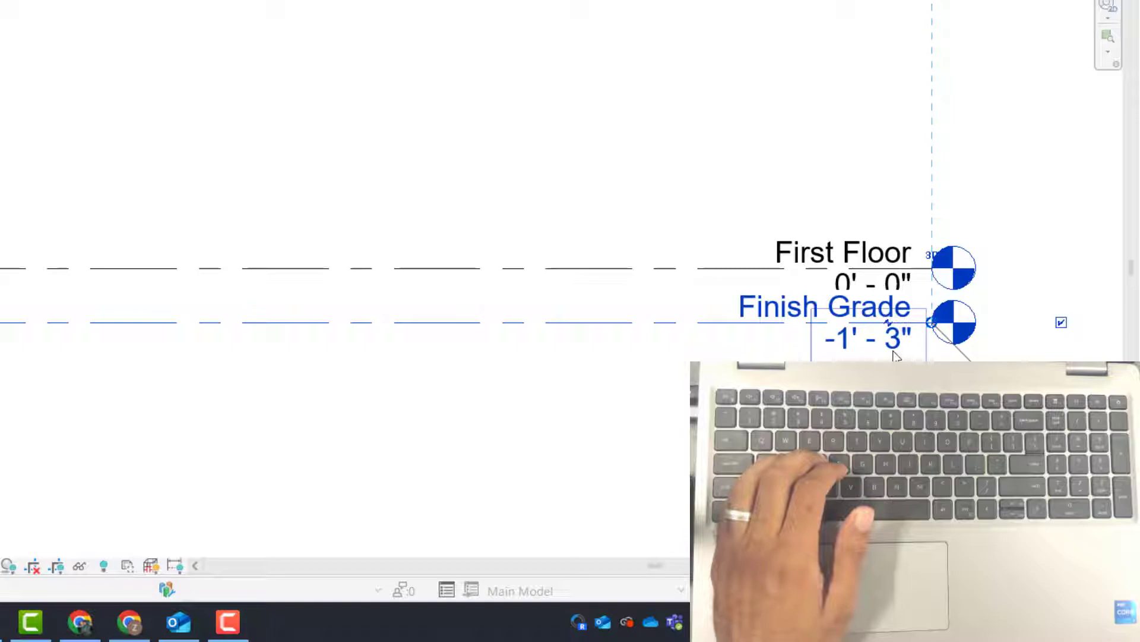
Step: Set the elevation of the Finish Grade level to -1' 6"
{"action": "left_click", "coordinate": [862, 343]}
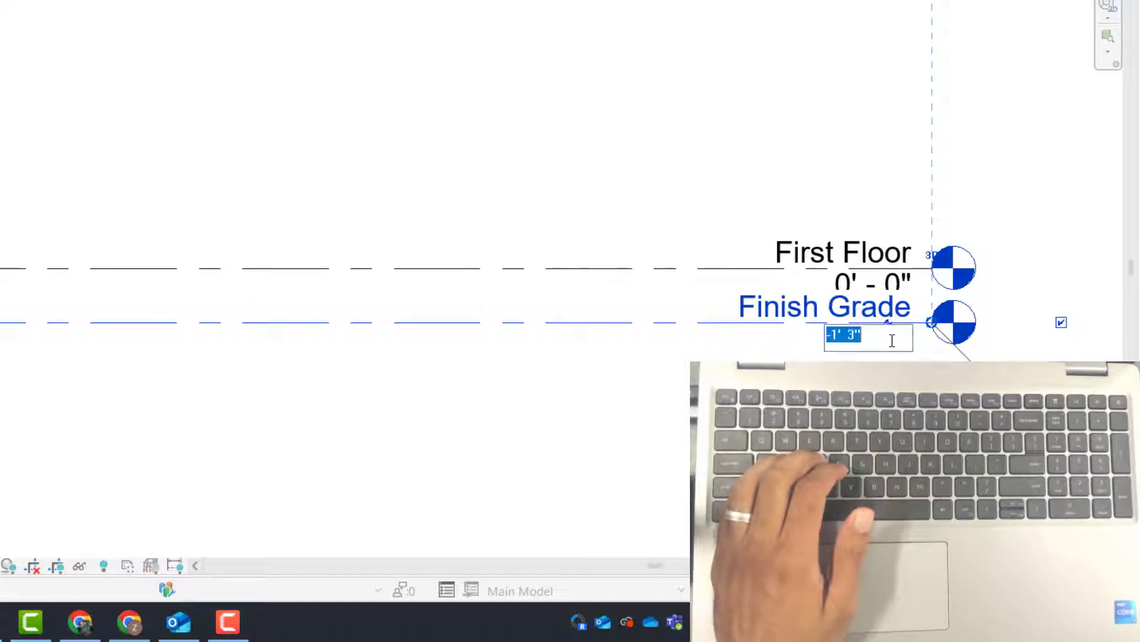
{"action": "left_click", "coordinate": [854, 336]}
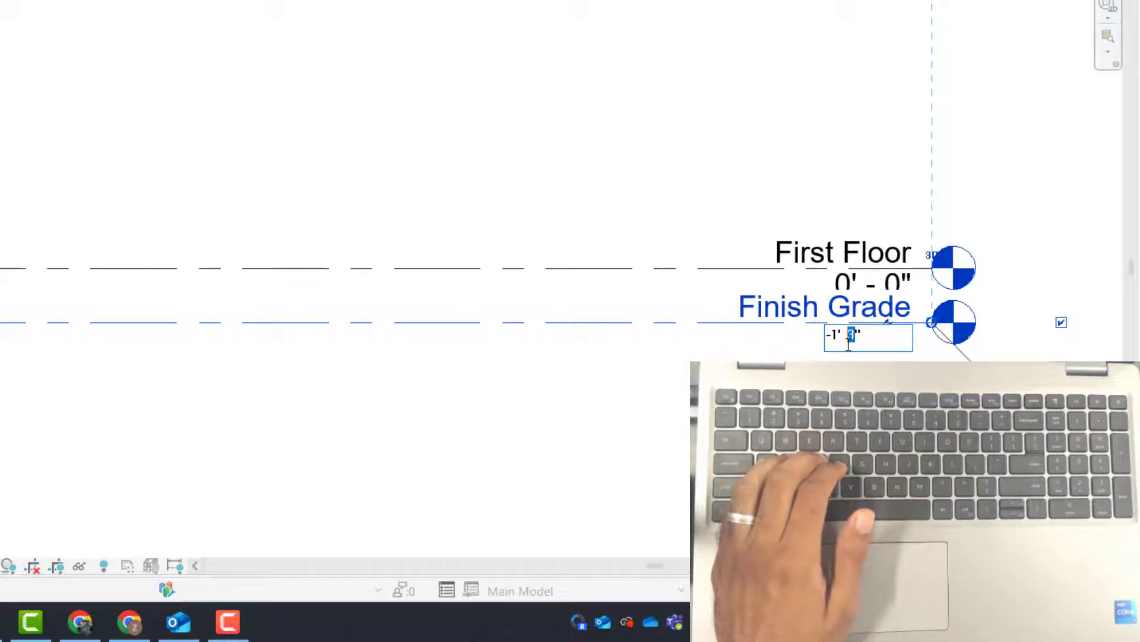
{"action": "type", "text": "6"}
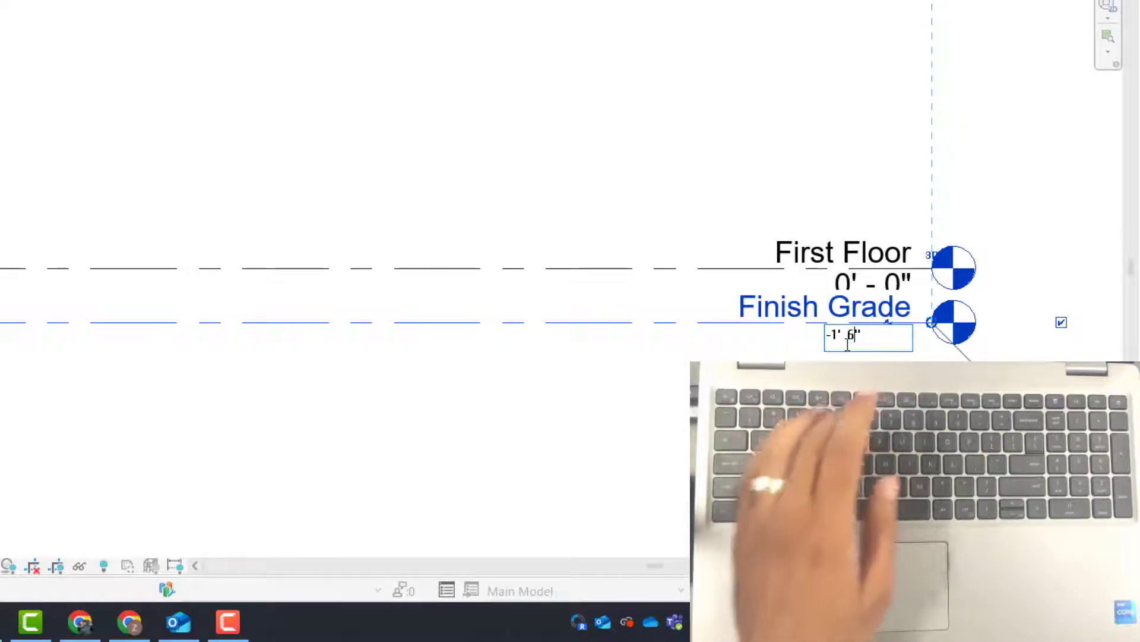
{"action": "key", "text": "Return"}
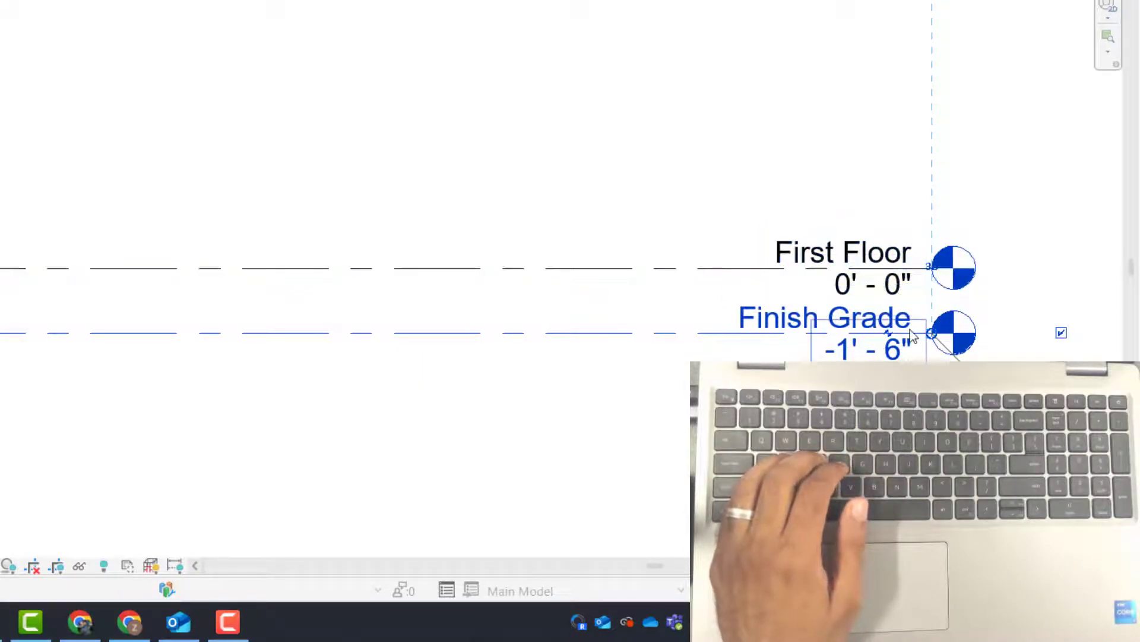
Step: Rename the Second Floor level to Top Of Plate and rename its corresponding views as well
{"action": "scroll", "coordinate": [856, 332], "scroll_direction": "down", "scroll_amount": 3}
{"action": "scroll", "coordinate": [863, 87], "scroll_direction": "up", "scroll_amount": 2}
{"action": "scroll", "coordinate": [862, 86], "scroll_direction": "up", "scroll_amount": 1}
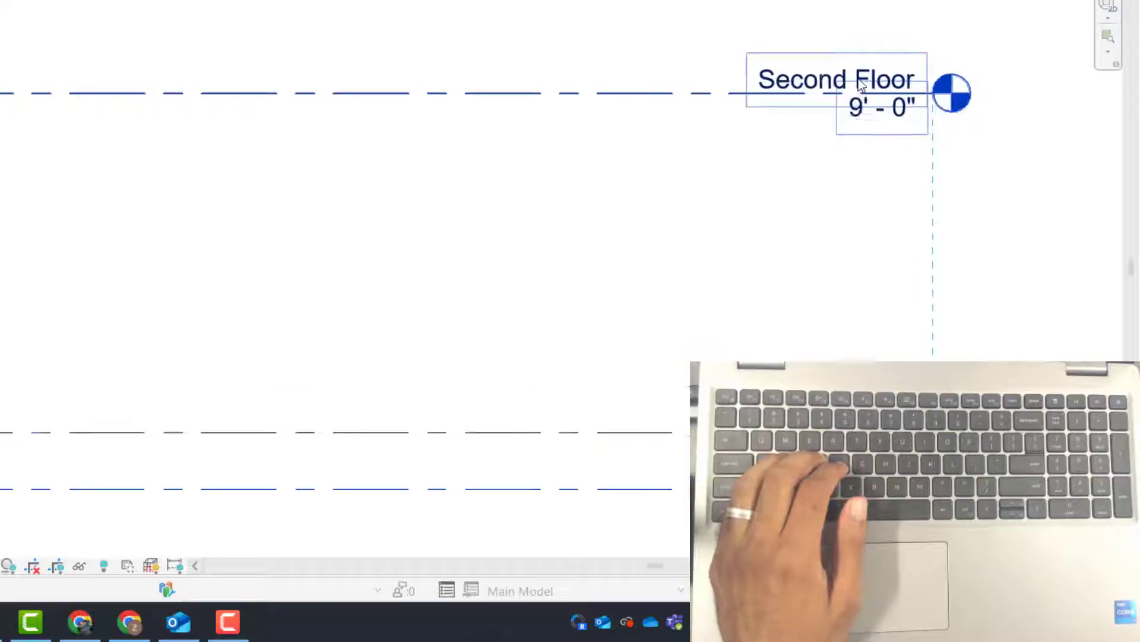
{"action": "left_click", "coordinate": [866, 83]}
{"action": "left_click", "coordinate": [867, 86]}
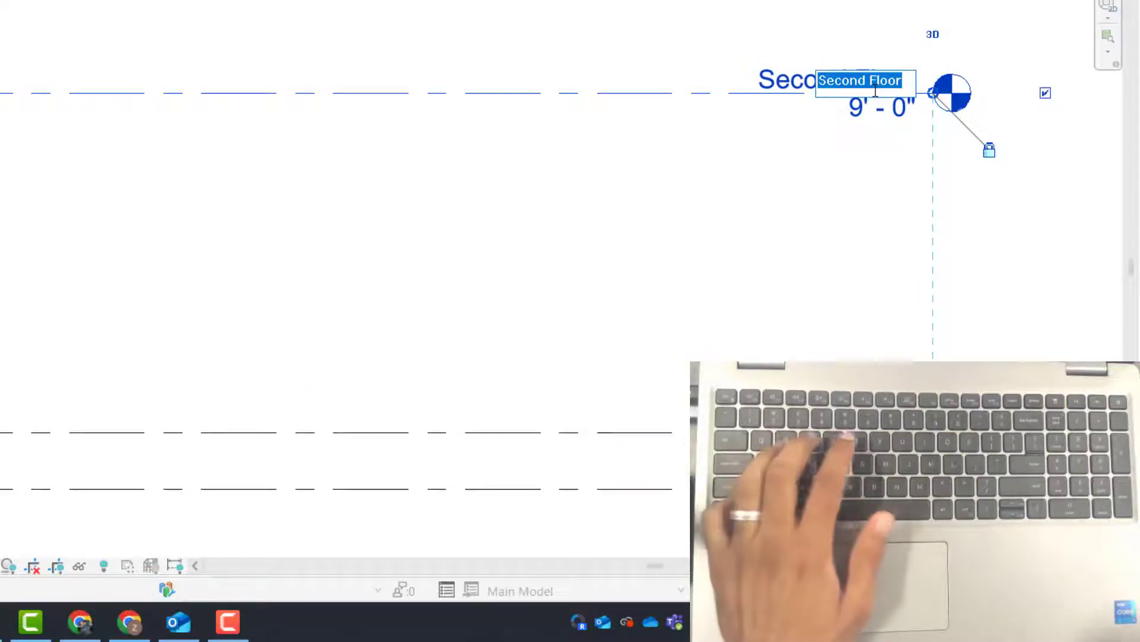
{"action": "key", "text": "BackSpace"}
{"action": "type", "text": "Top Of Plate"}
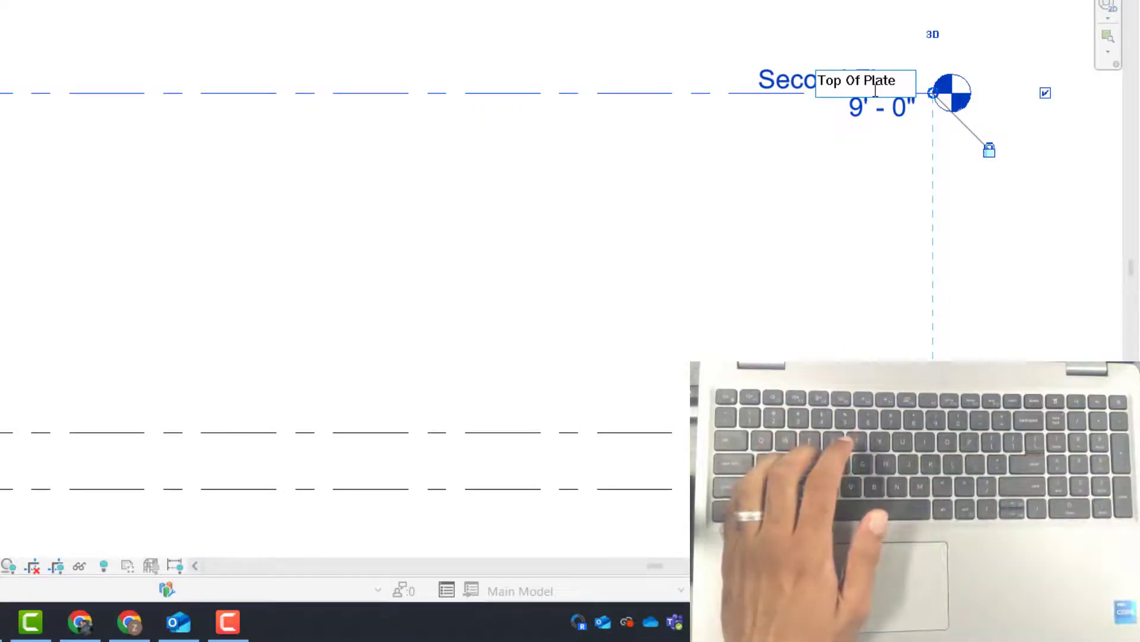
{"action": "key", "text": "Return"}
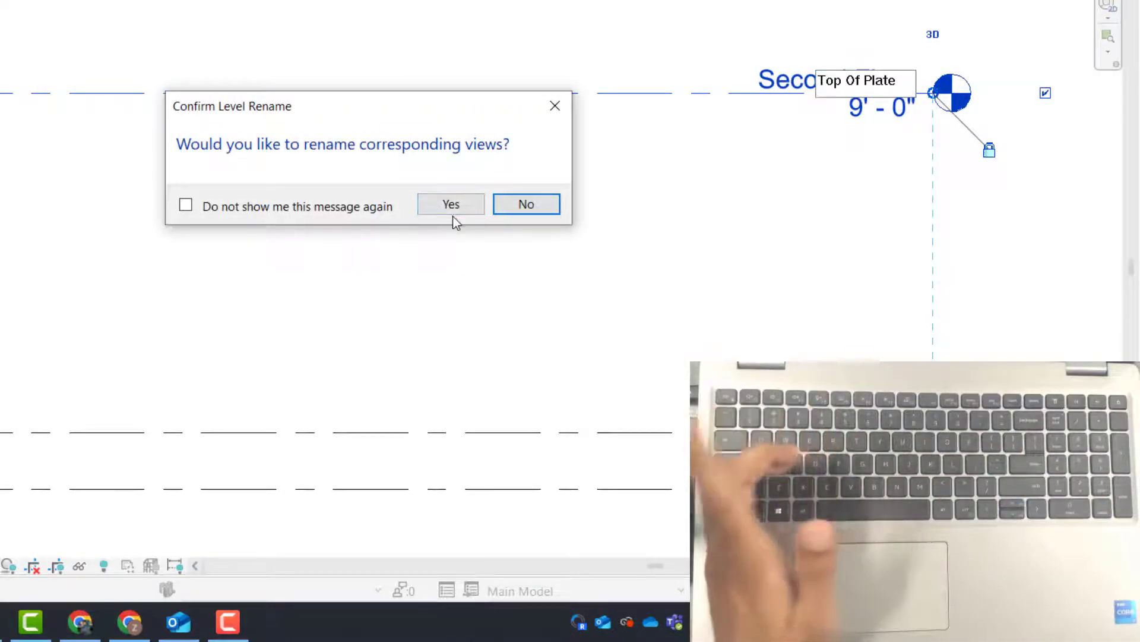
{"action": "left_click", "coordinate": [451, 205]}
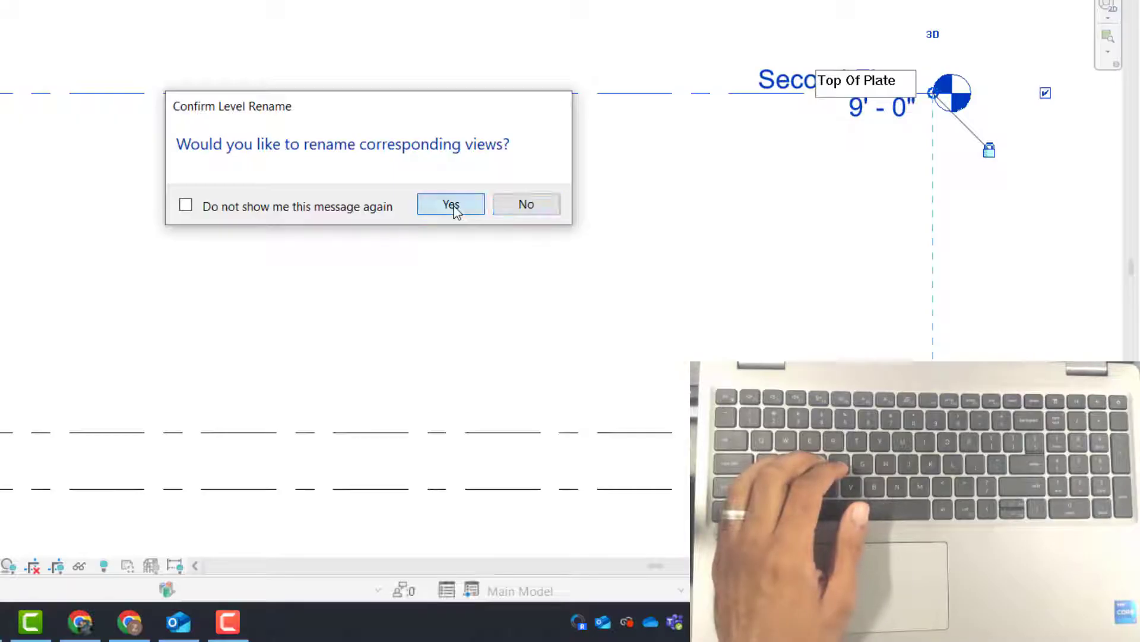
Step: Set the elevation of the Top Of Plate level to 8'-1.5" and deselect the level
{"action": "left_click", "coordinate": [859, 117]}
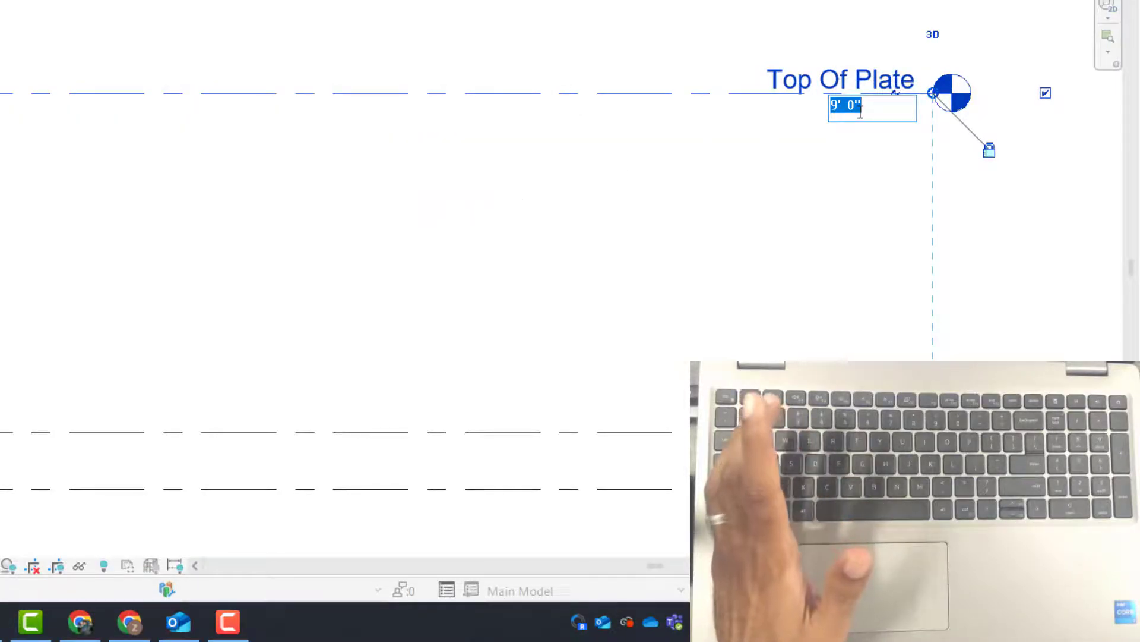
{"action": "left_click_drag", "start_coordinate": [860, 112], "coordinate": [838, 112]}
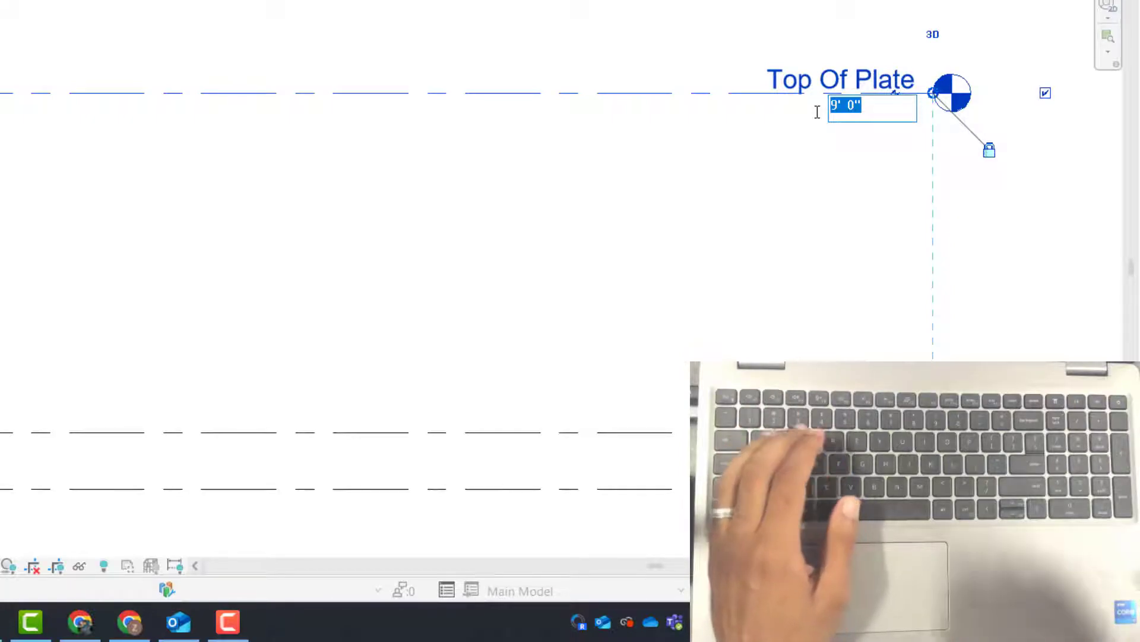
{"action": "type", "text": "8"}
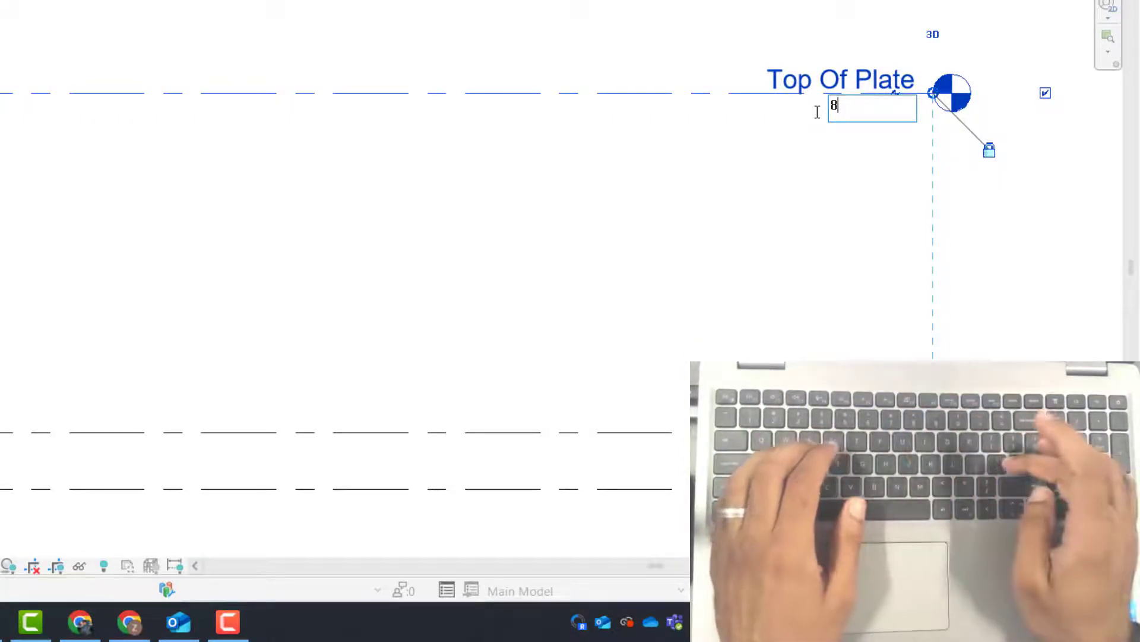
{"action": "type", "text": "'-1."}
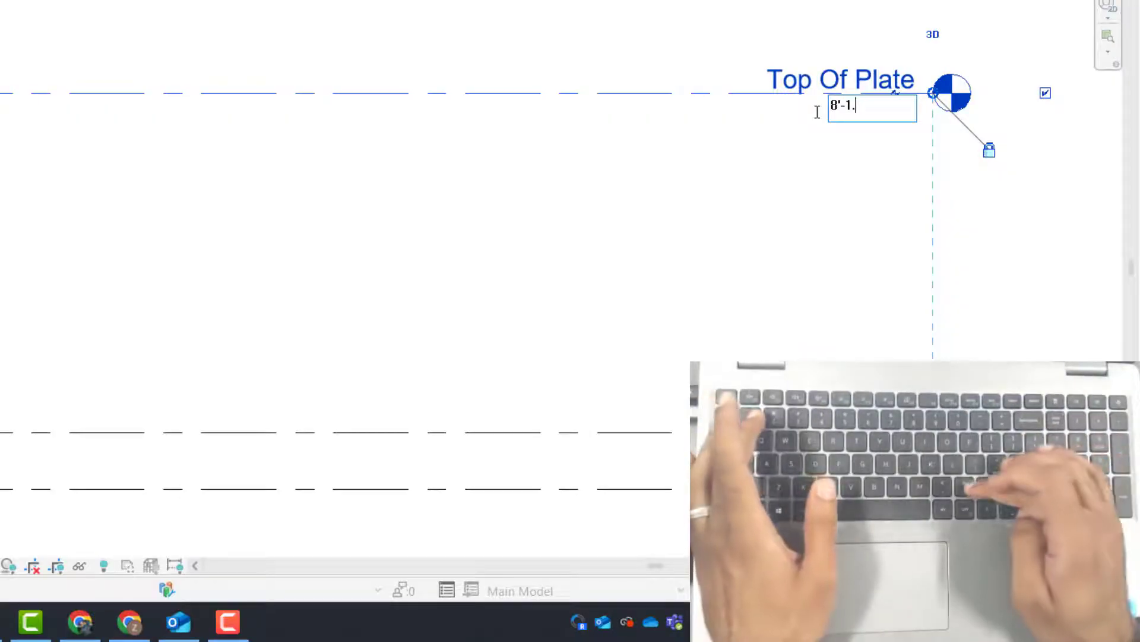
{"action": "type", "text": "5\""}
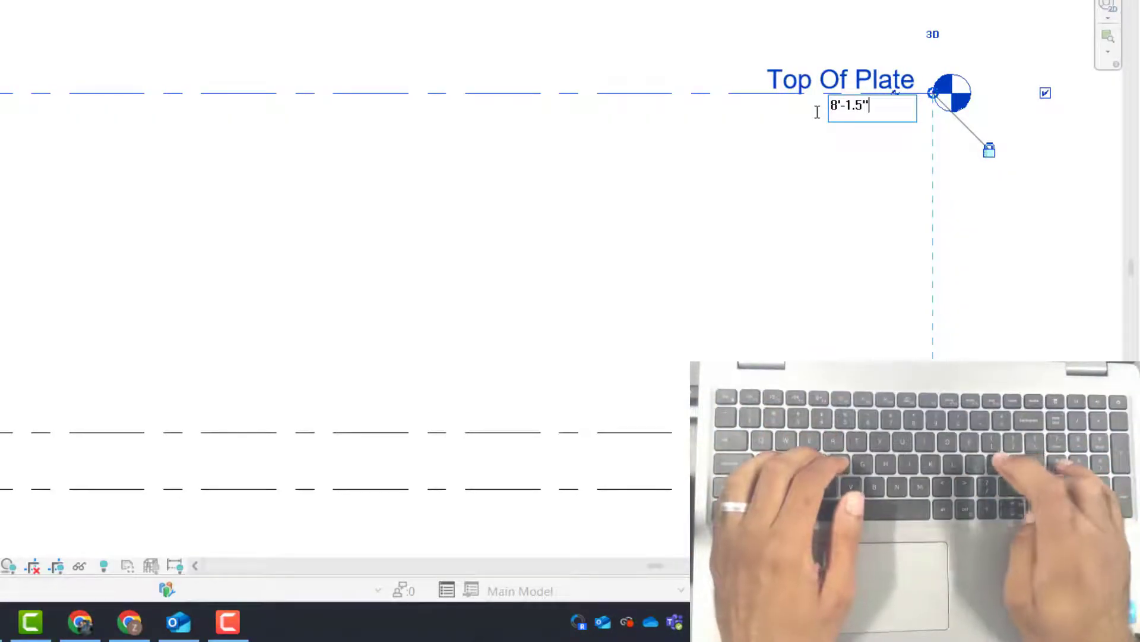
{"action": "key", "text": "Return"}
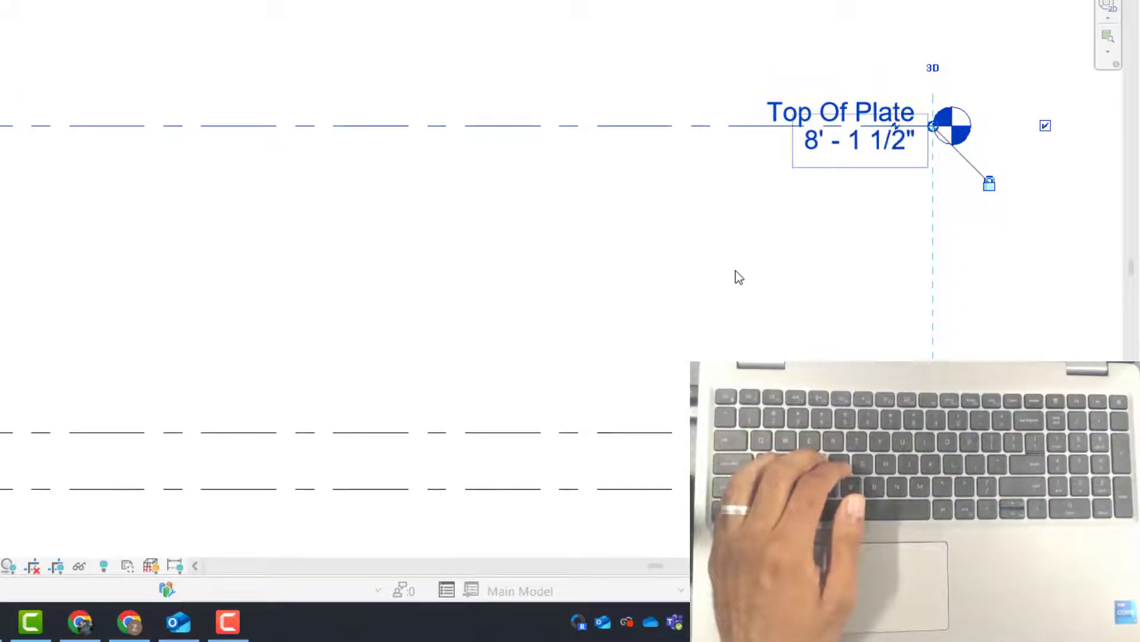
{"action": "left_click", "coordinate": [654, 356]}
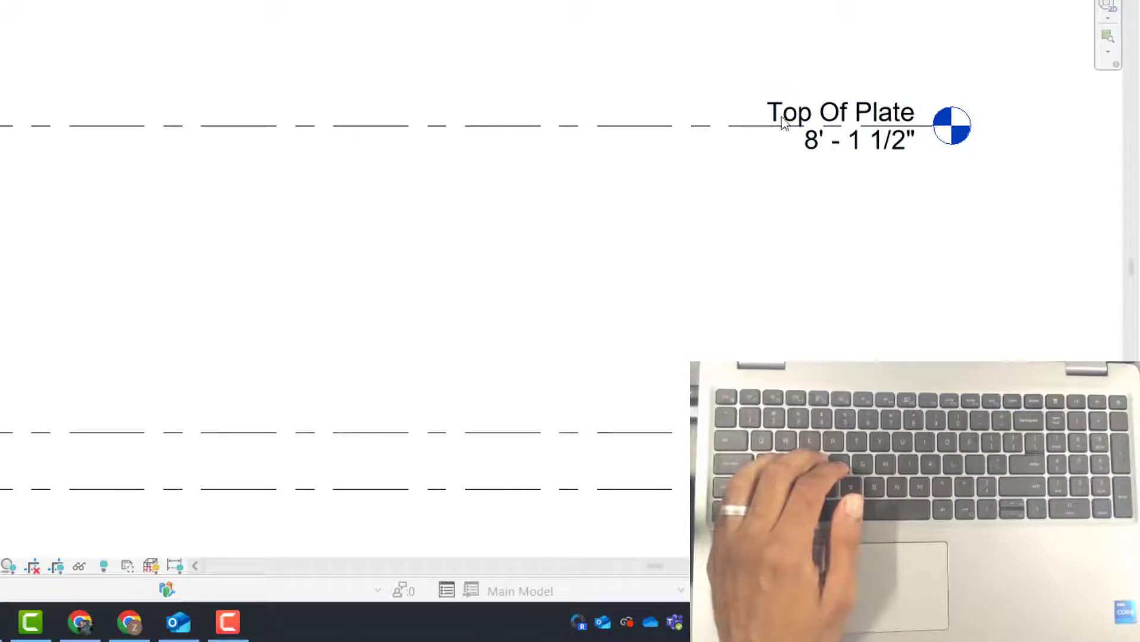
{"action": "scroll", "coordinate": [974, 178], "scroll_direction": "down", "scroll_amount": 1}
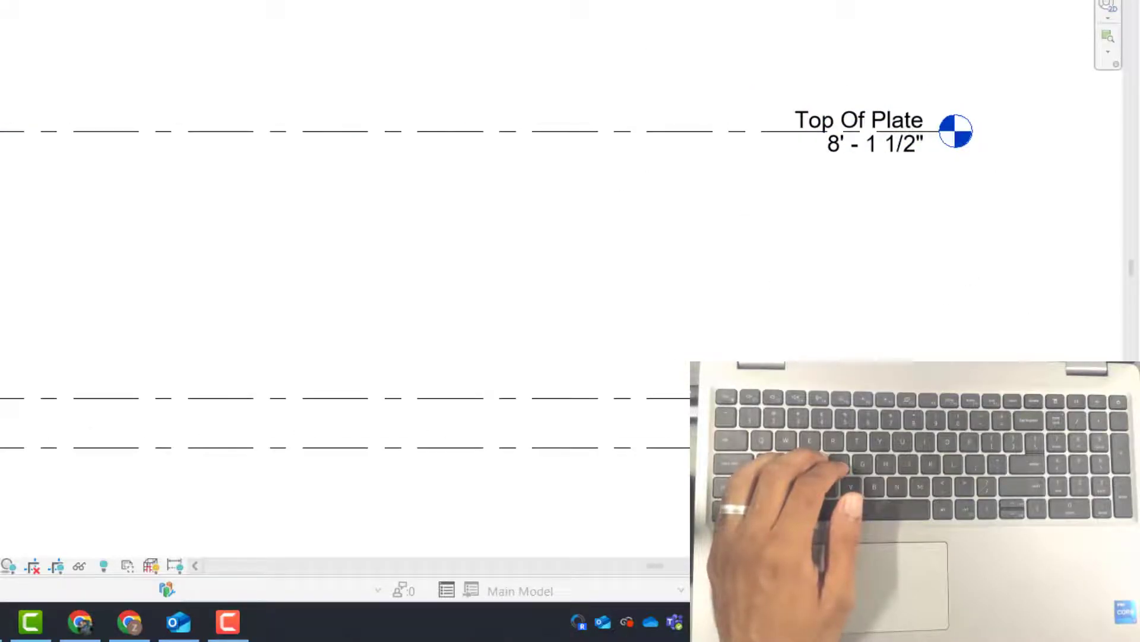
{"action": "scroll", "coordinate": [873, 74], "scroll_direction": "down", "scroll_amount": 2}
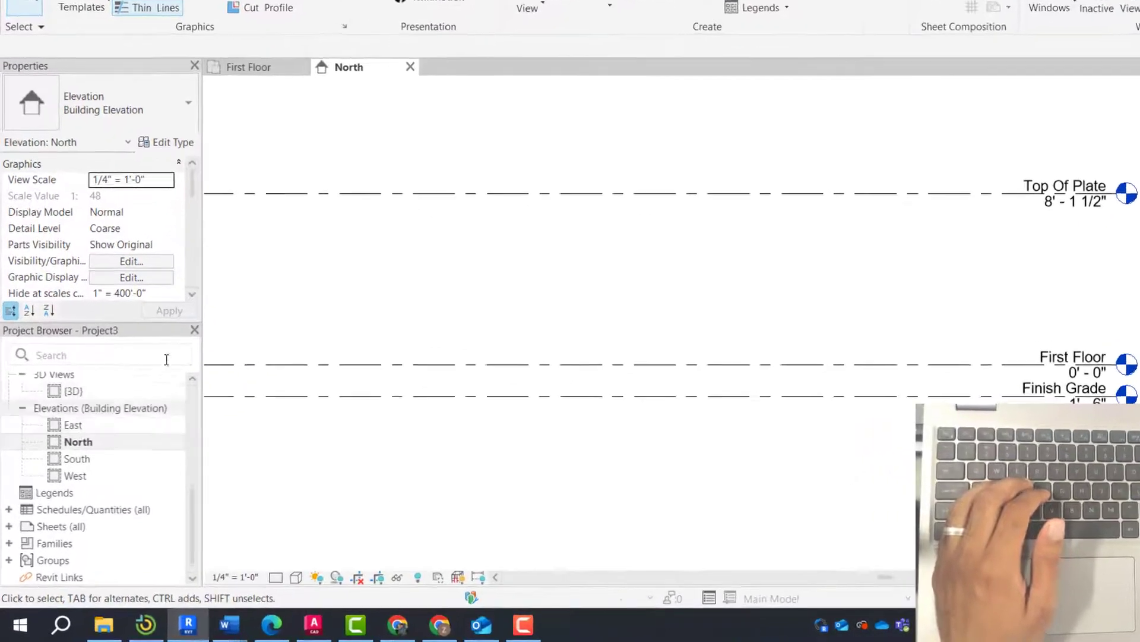
Step: Switch from the North elevation to the First Floor plan view
{"action": "scroll", "coordinate": [104, 457], "scroll_direction": "up", "scroll_amount": 5}
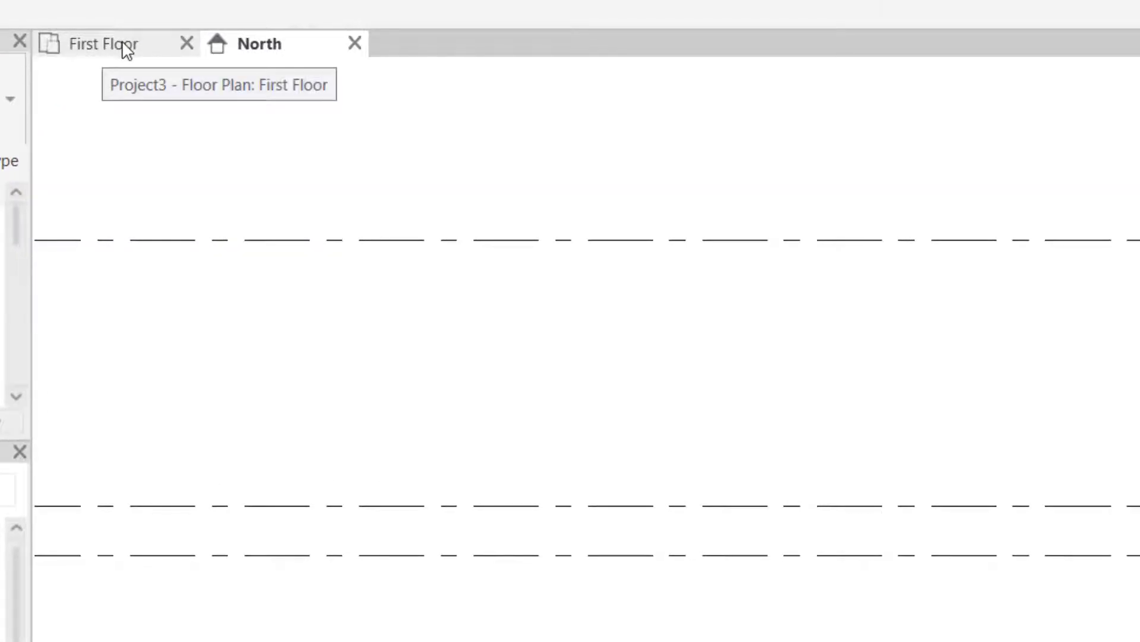
{"action": "left_click", "coordinate": [119, 44]}
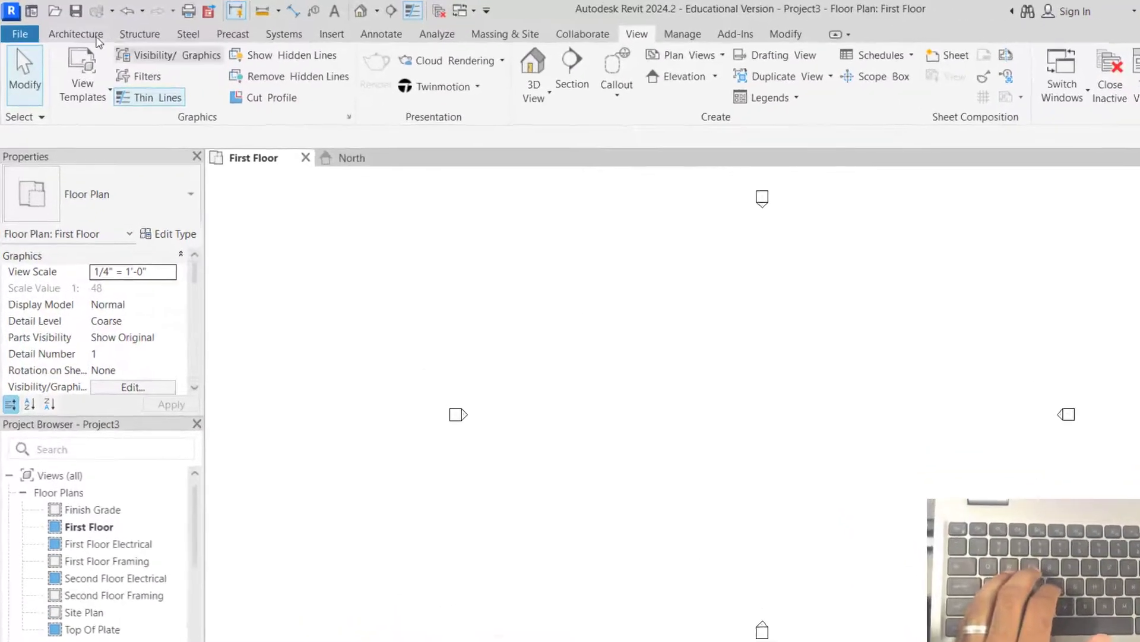
{"action": "left_click", "coordinate": [66, 29]}
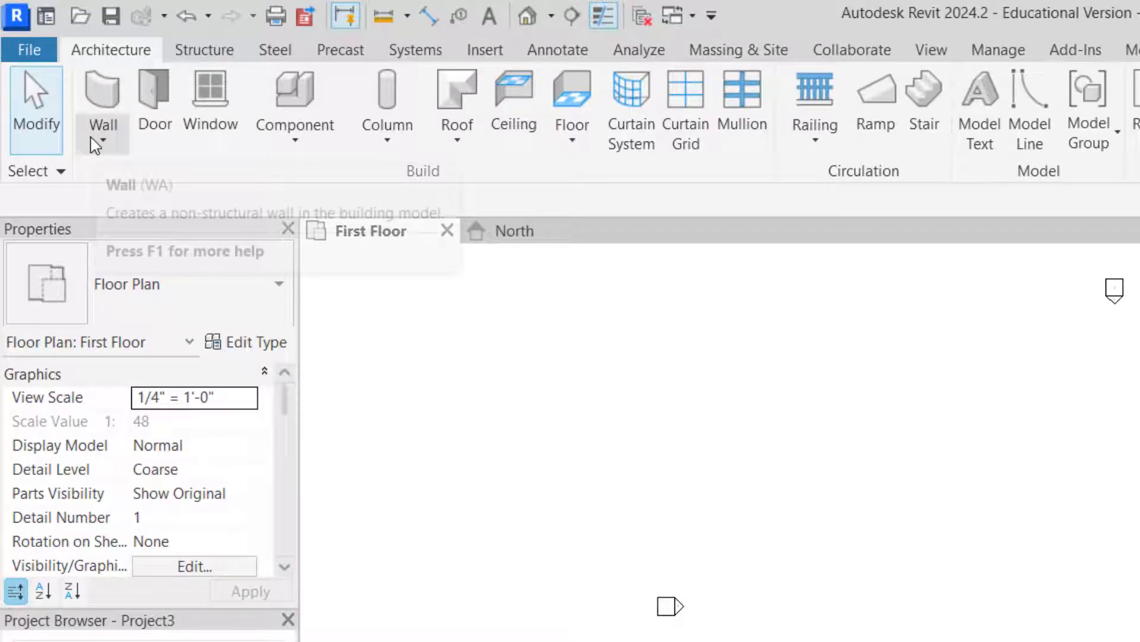
{"action": "left_click", "coordinate": [117, 135]}
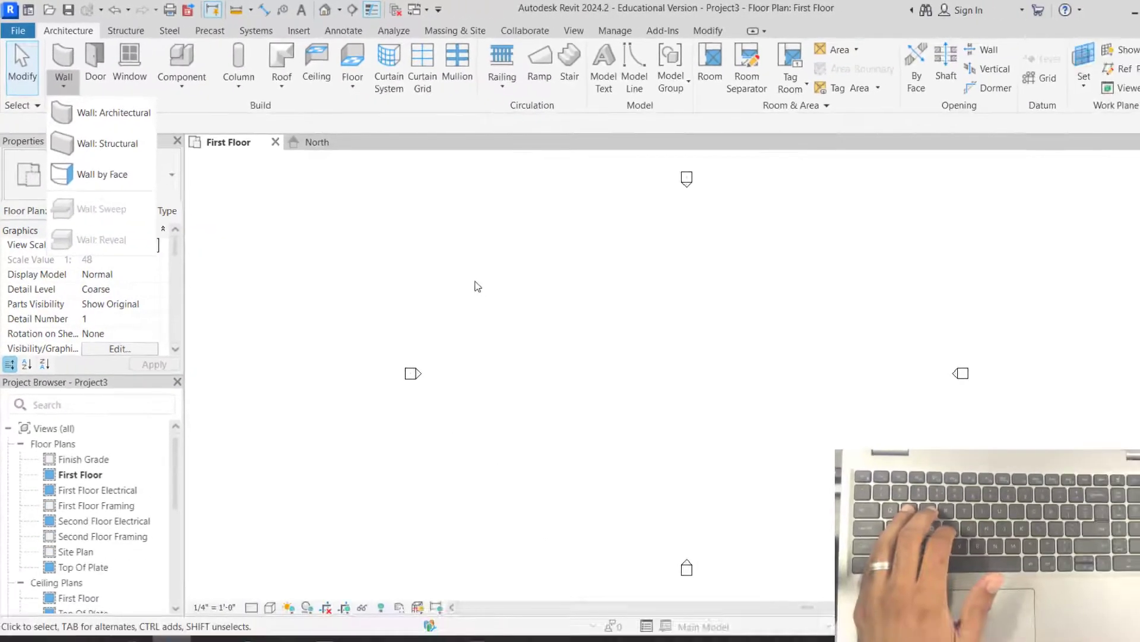
{"action": "left_click", "coordinate": [478, 286]}
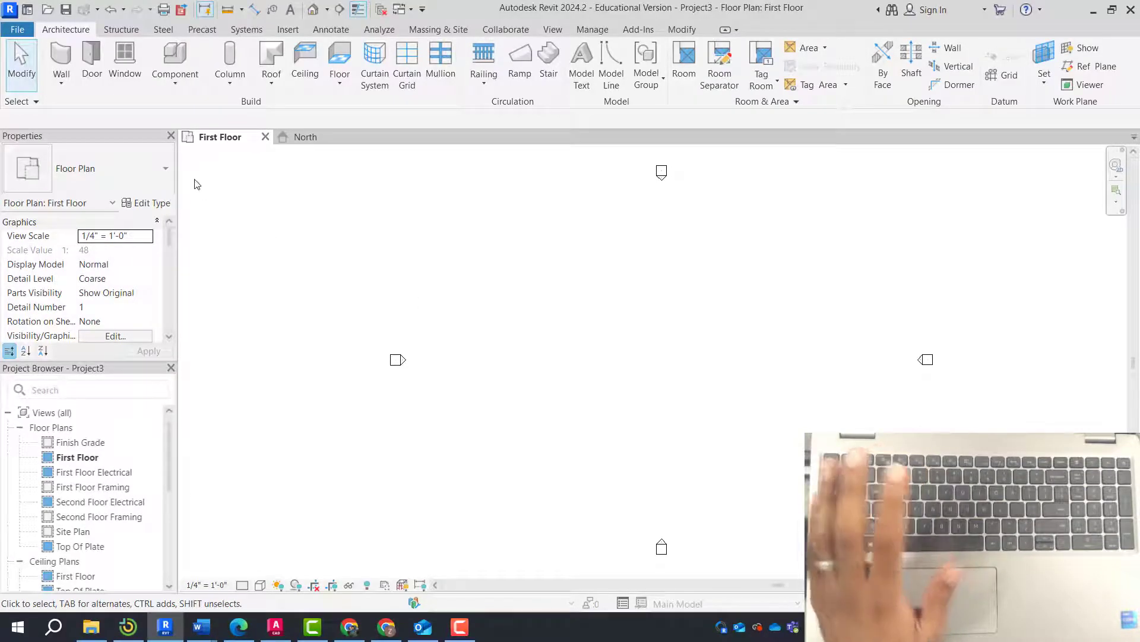
Step: Start an architectural wall and choose the Exterior - Wood Siding on Wood Stud type for it
{"action": "key", "text": "w"}
{"action": "key", "text": "a"}
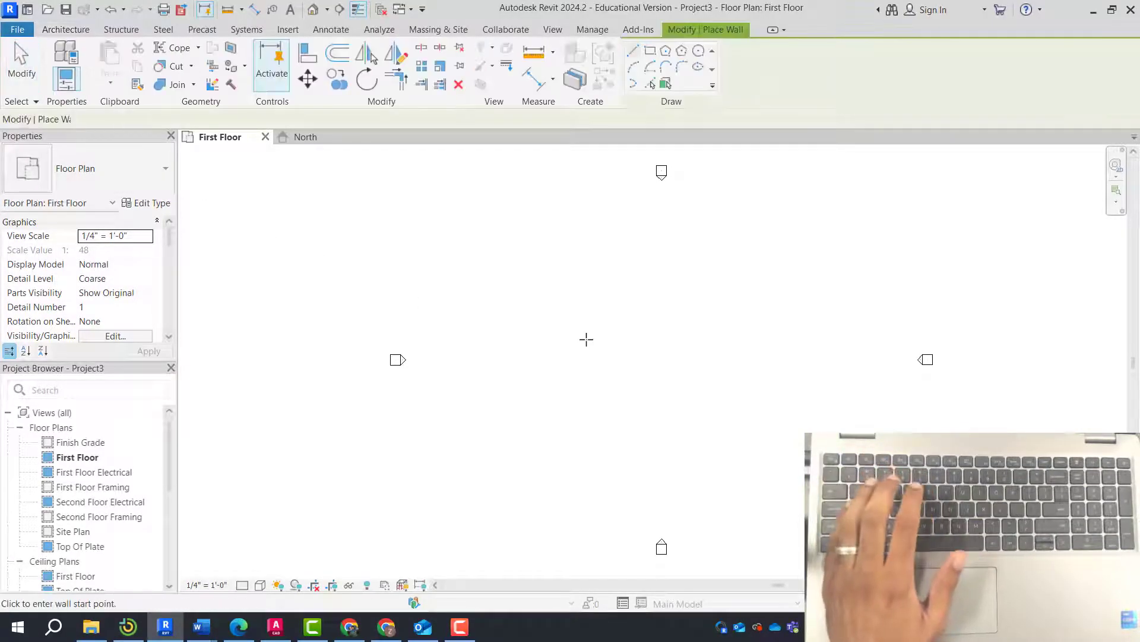
{"action": "left_click", "coordinate": [586, 297]}
{"action": "key", "text": "Escape"}
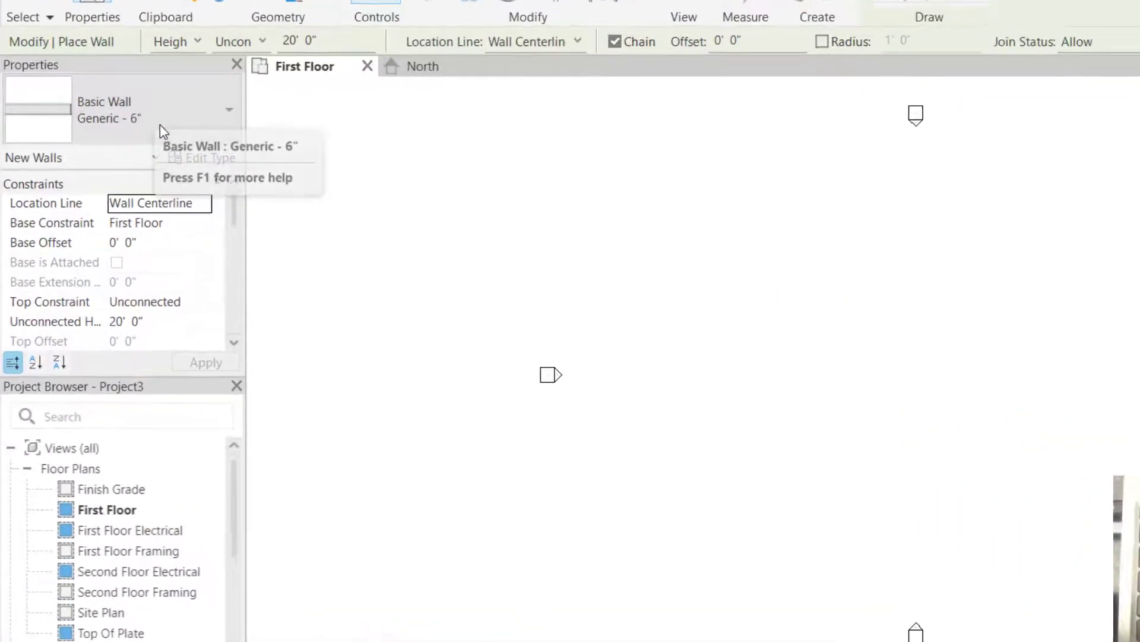
{"action": "left_click", "coordinate": [116, 179]}
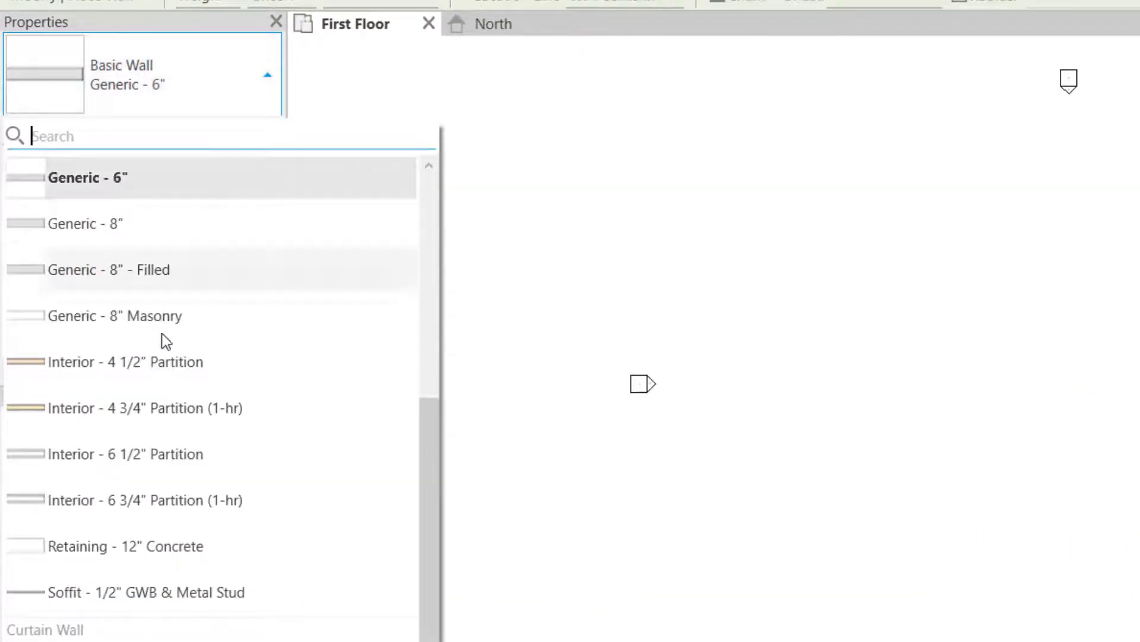
{"action": "scroll", "coordinate": [179, 425], "scroll_direction": "up", "scroll_amount": 3}
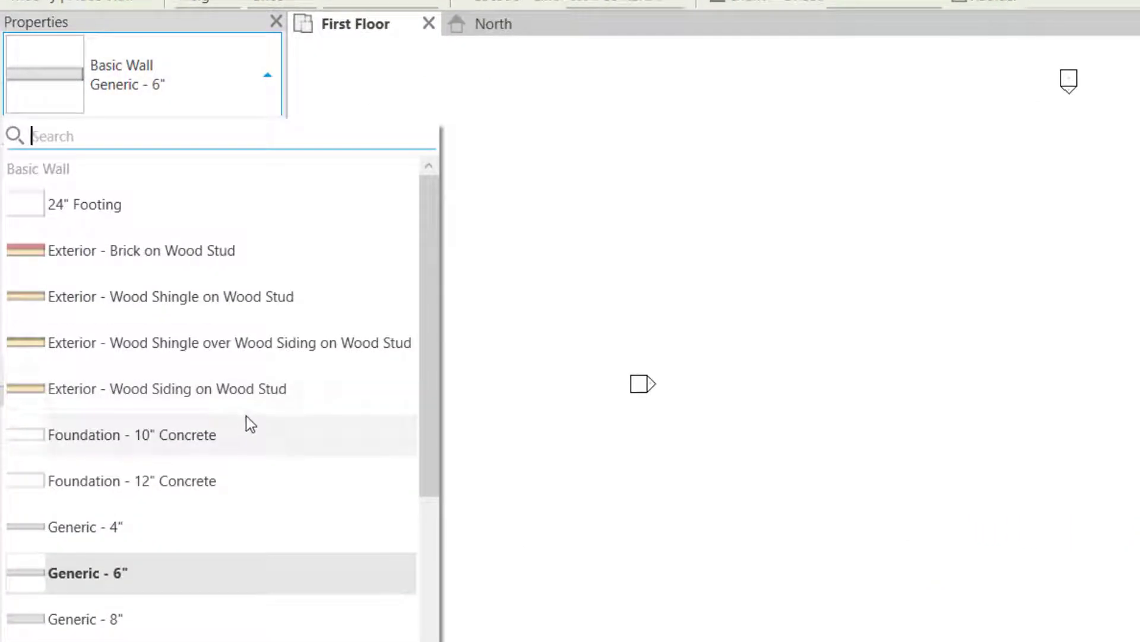
{"action": "mouse_move", "coordinate": [219, 396]}
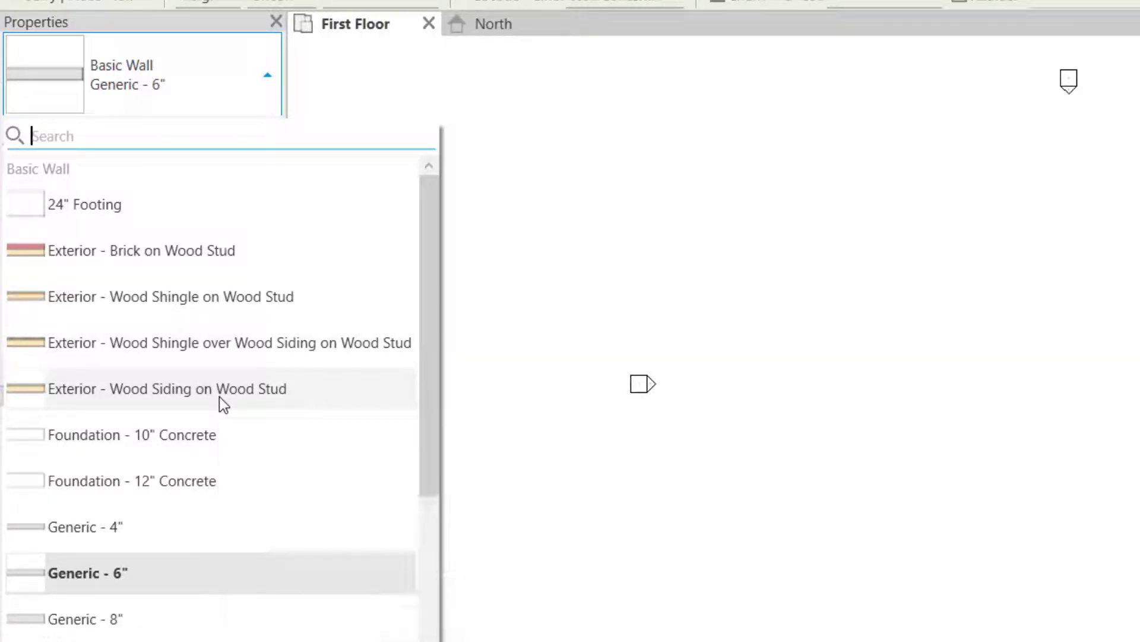
{"action": "left_click", "coordinate": [219, 397]}
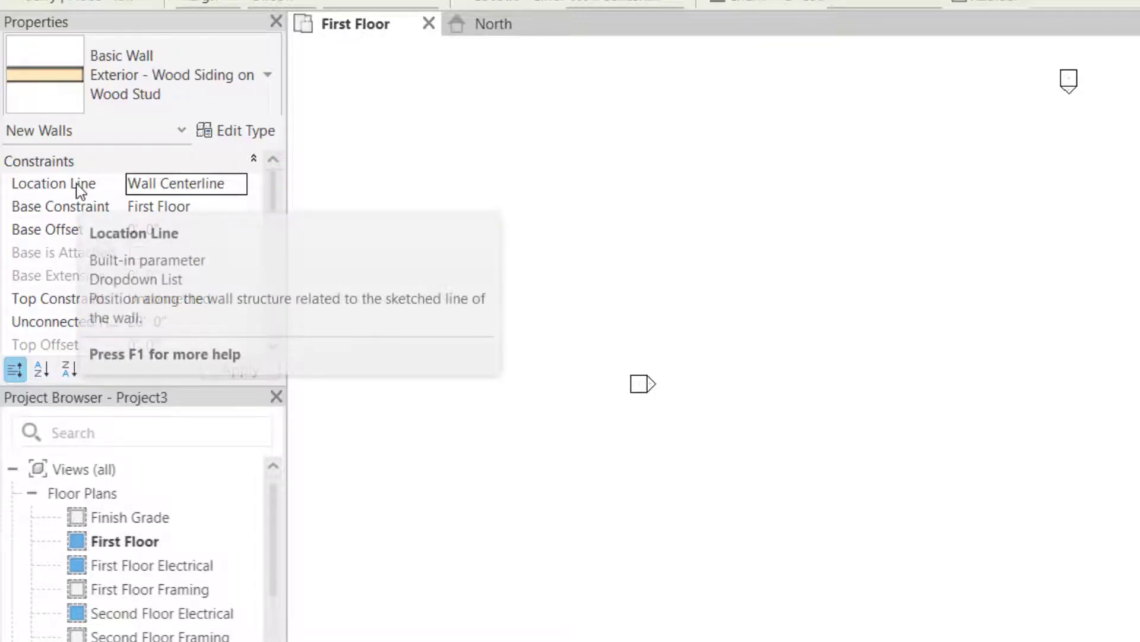
{"action": "left_click", "coordinate": [240, 183]}
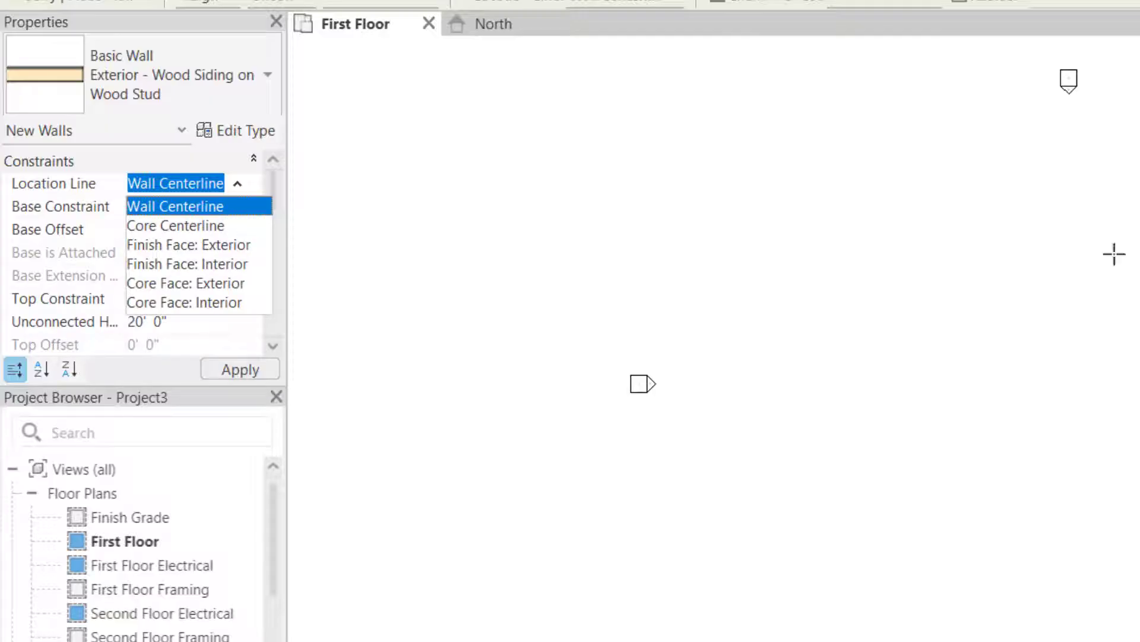
{"action": "left_click", "coordinate": [669, 283]}
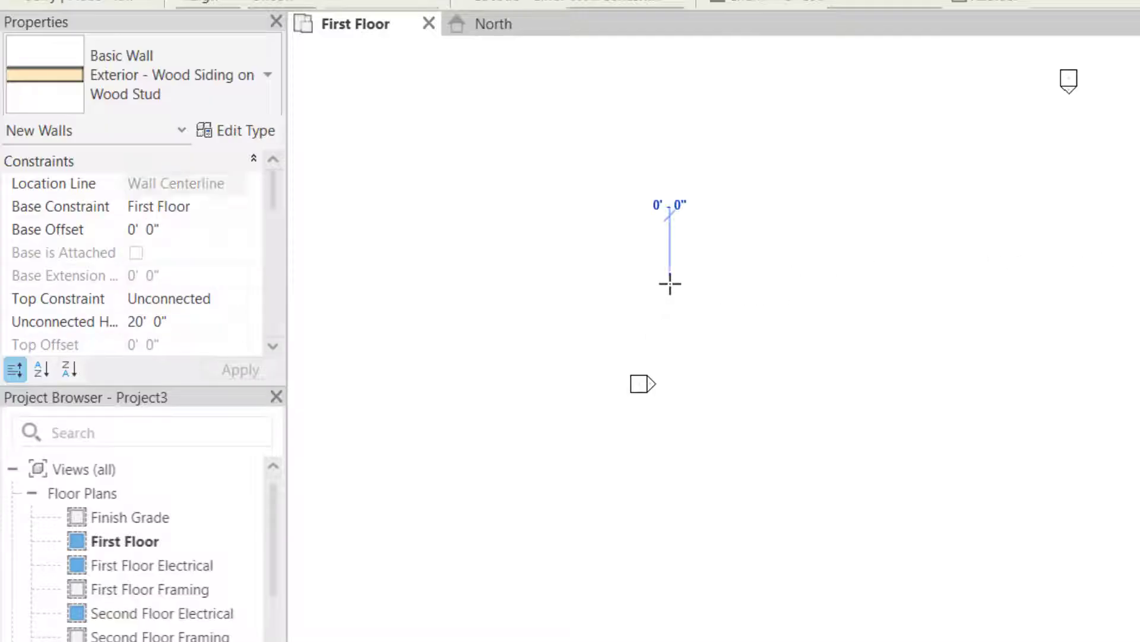
{"action": "scroll", "coordinate": [670, 275], "scroll_direction": "up", "scroll_amount": 3}
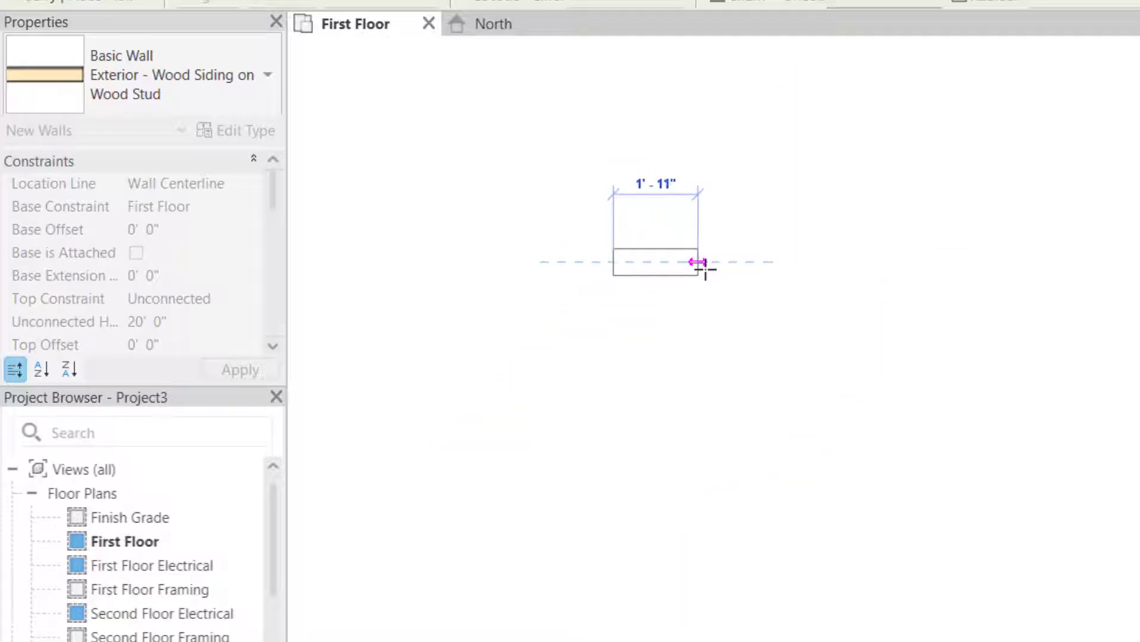
{"action": "key", "text": "Escape"}
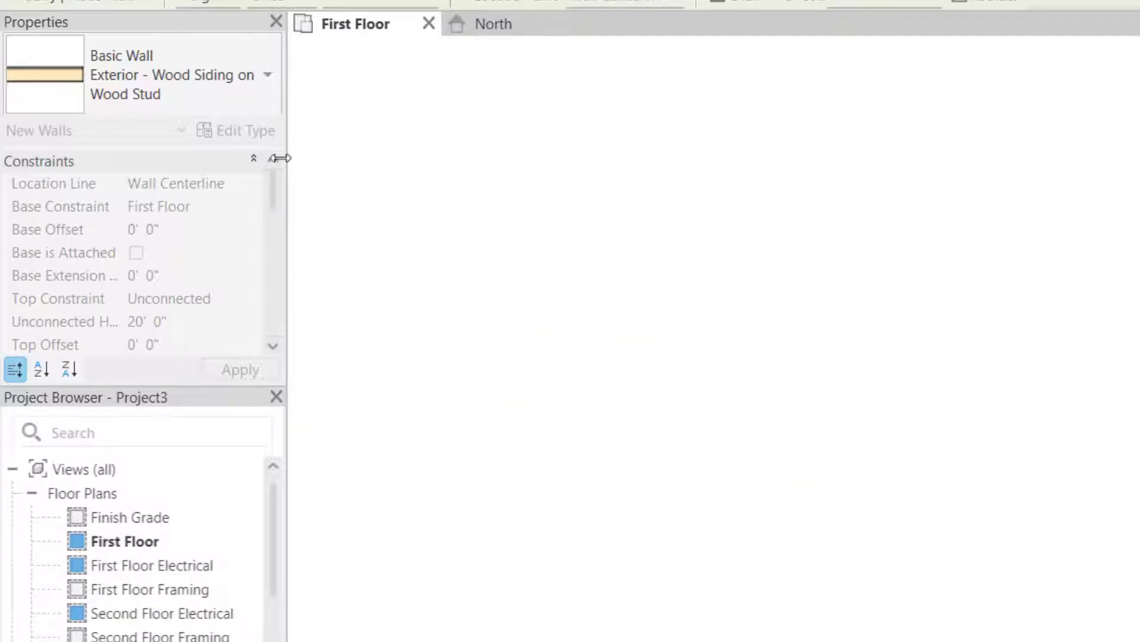
Step: Set the new walls' location line to Finish Face: Exterior and their top constraint to Up to level: Top Of Plate
{"action": "left_click", "coordinate": [237, 181]}
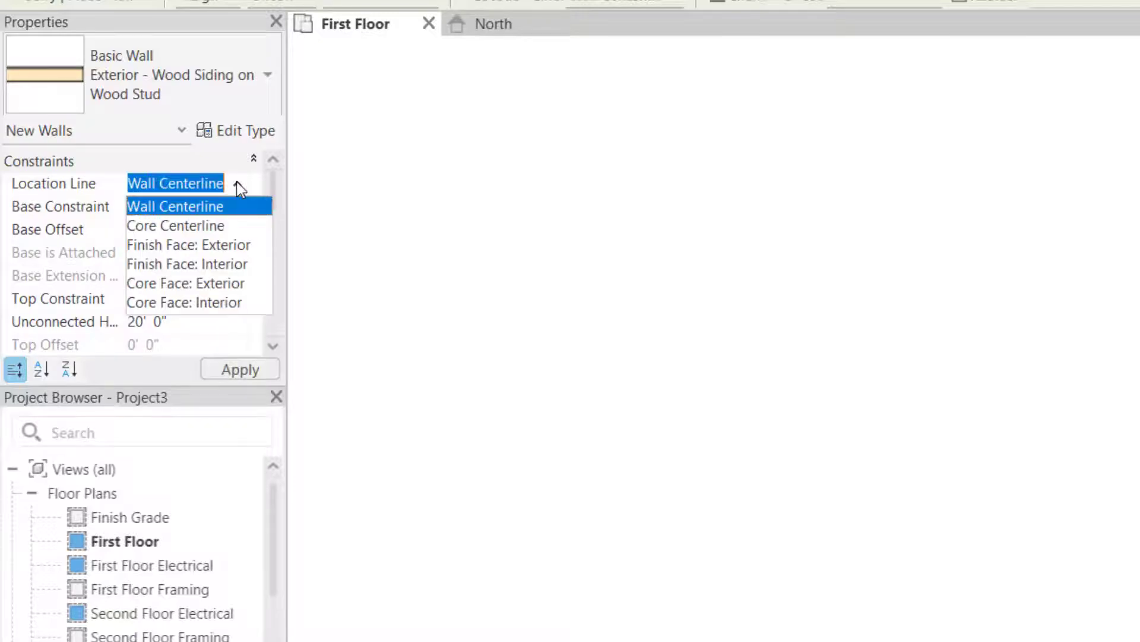
{"action": "left_click", "coordinate": [237, 247]}
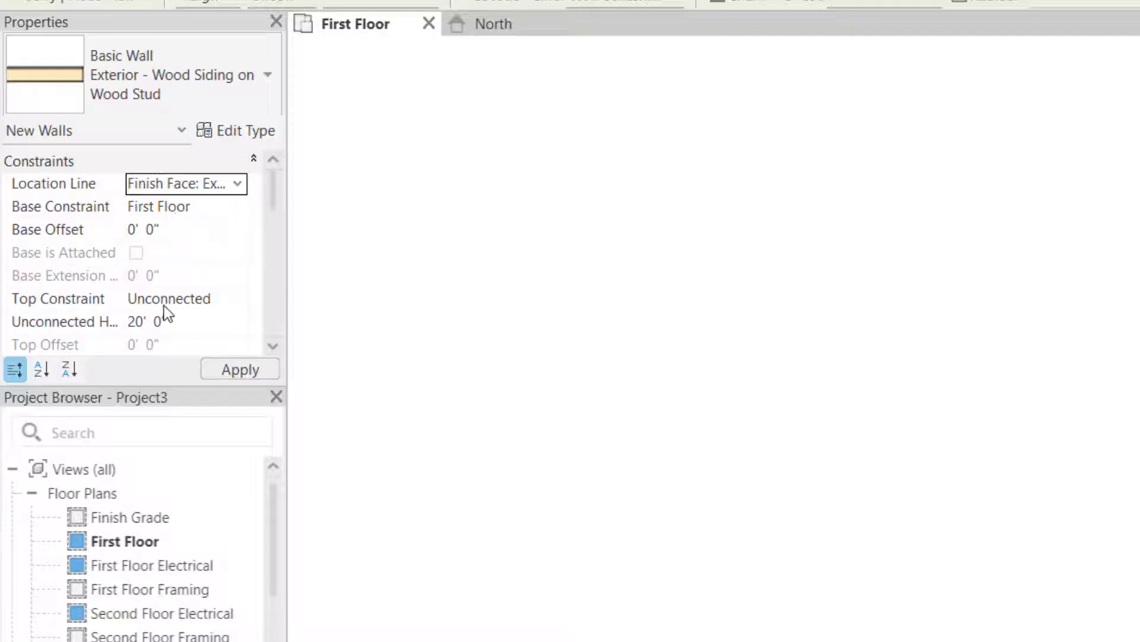
{"action": "left_click", "coordinate": [220, 305]}
{"action": "left_click", "coordinate": [247, 297]}
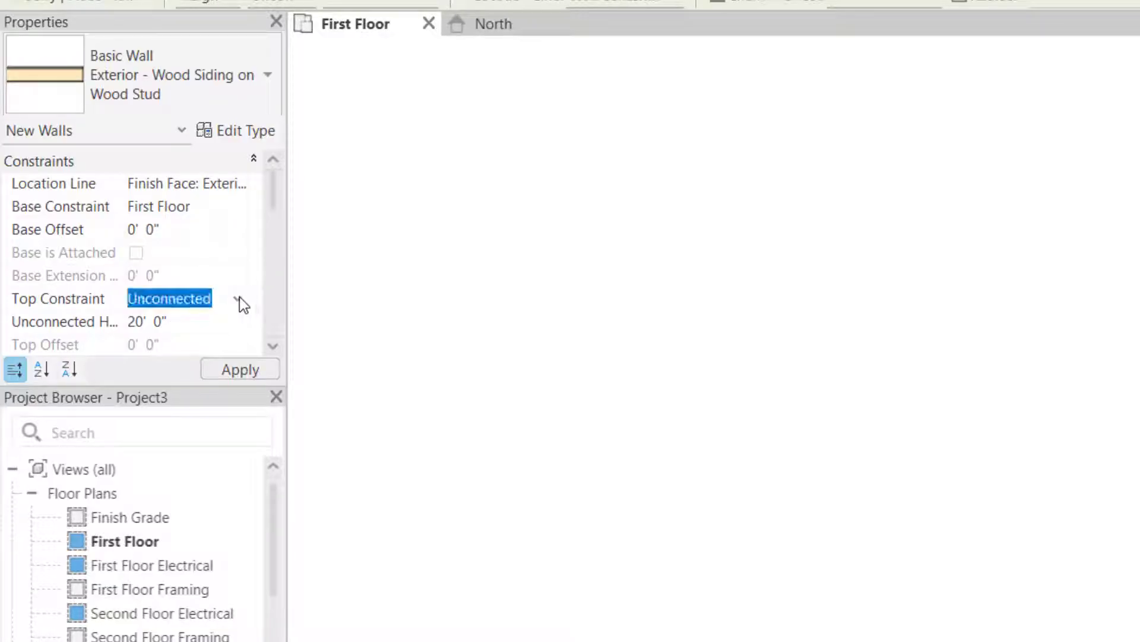
{"action": "left_click", "coordinate": [239, 297]}
{"action": "left_click", "coordinate": [243, 378]}
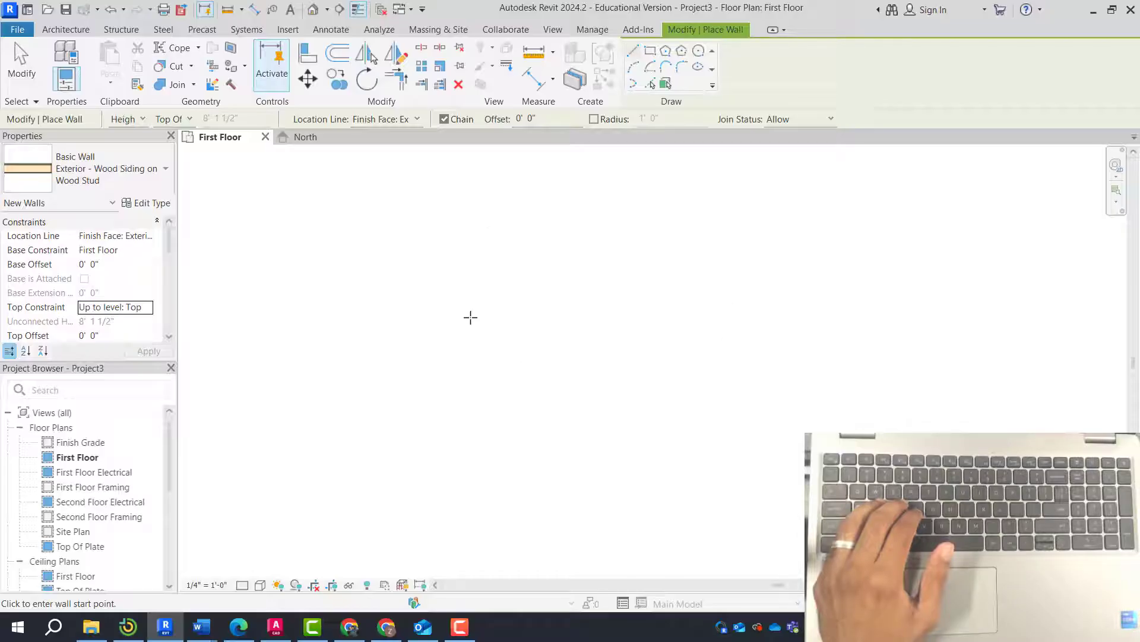
Step: Draw the north exterior wall 24' long heading east between the elevation markers and continue with a 17'-9" wall heading south
{"action": "scroll", "coordinate": [346, 295], "scroll_direction": "down", "scroll_amount": 8}
{"action": "scroll", "coordinate": [403, 322], "scroll_direction": "up", "scroll_amount": 1}
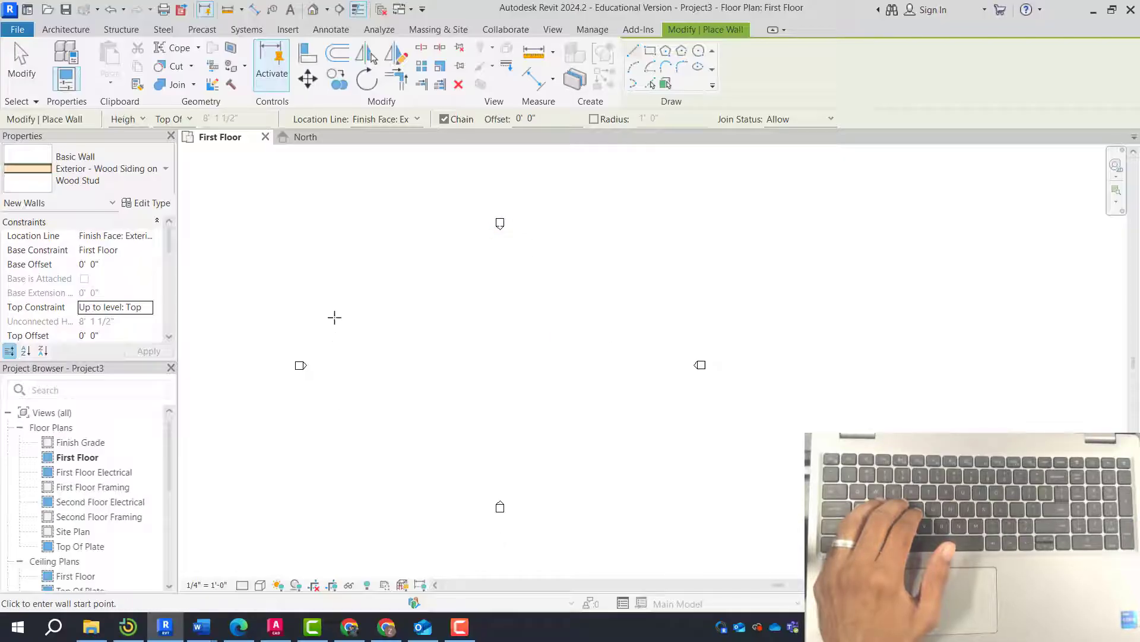
{"action": "left_click", "coordinate": [418, 284]}
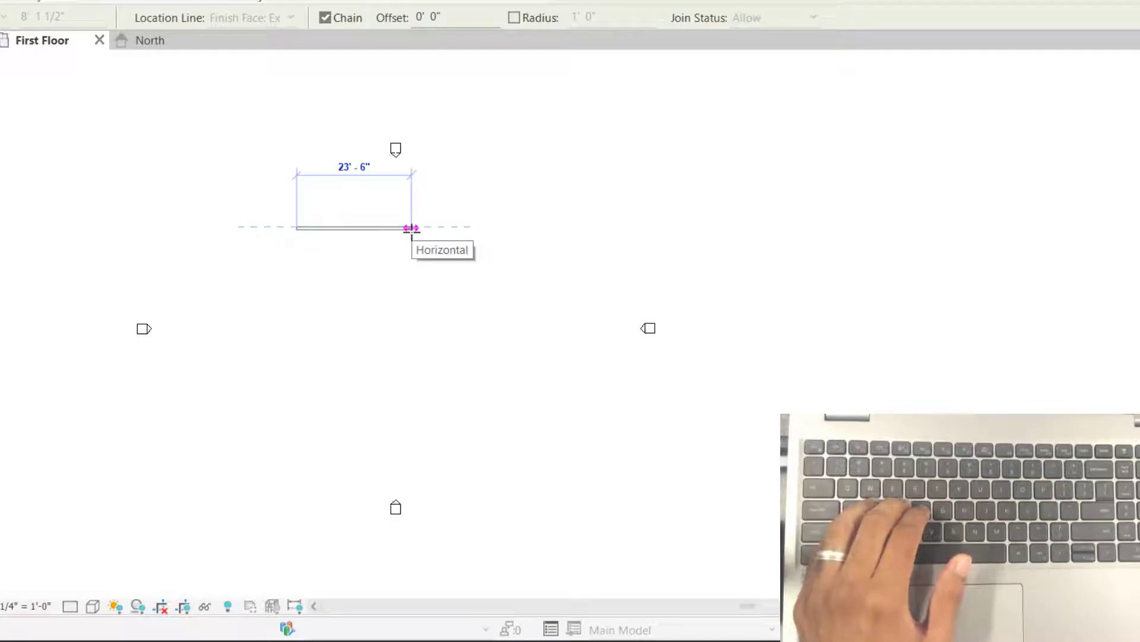
{"action": "type", "text": "24"}
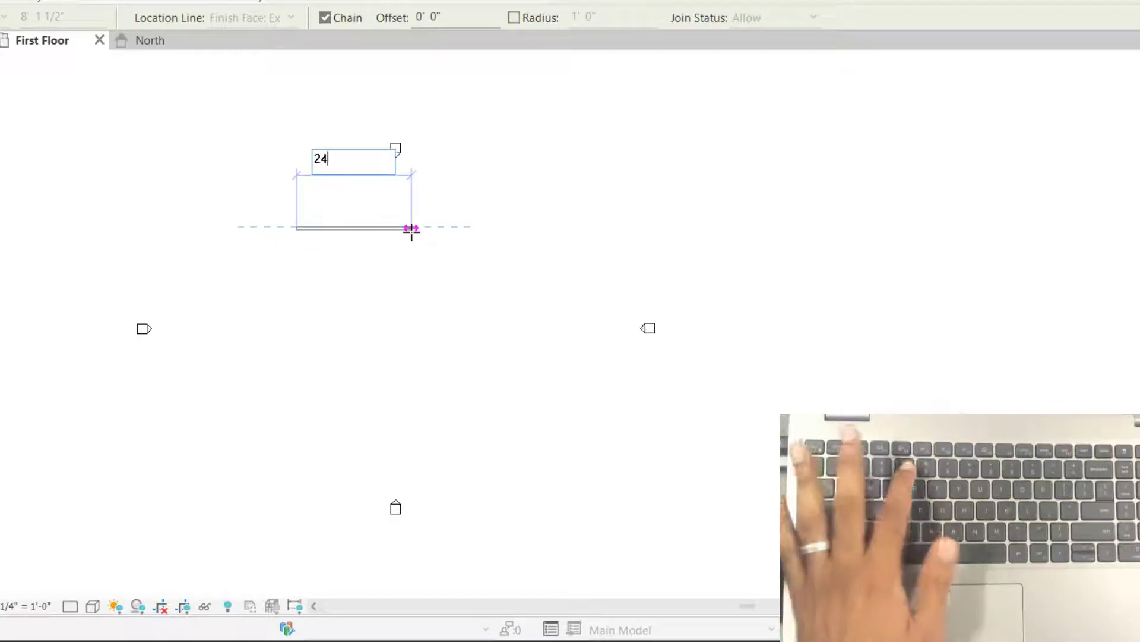
{"action": "type", "text": "'"}
{"action": "key", "text": "Return"}
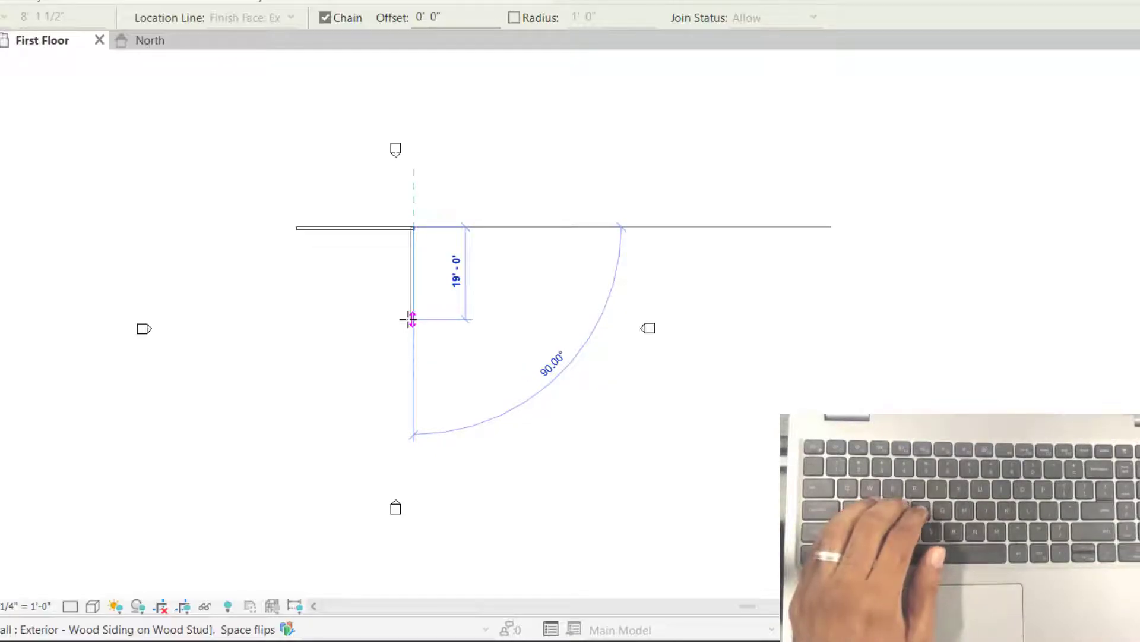
{"action": "type", "text": "17'-9"}
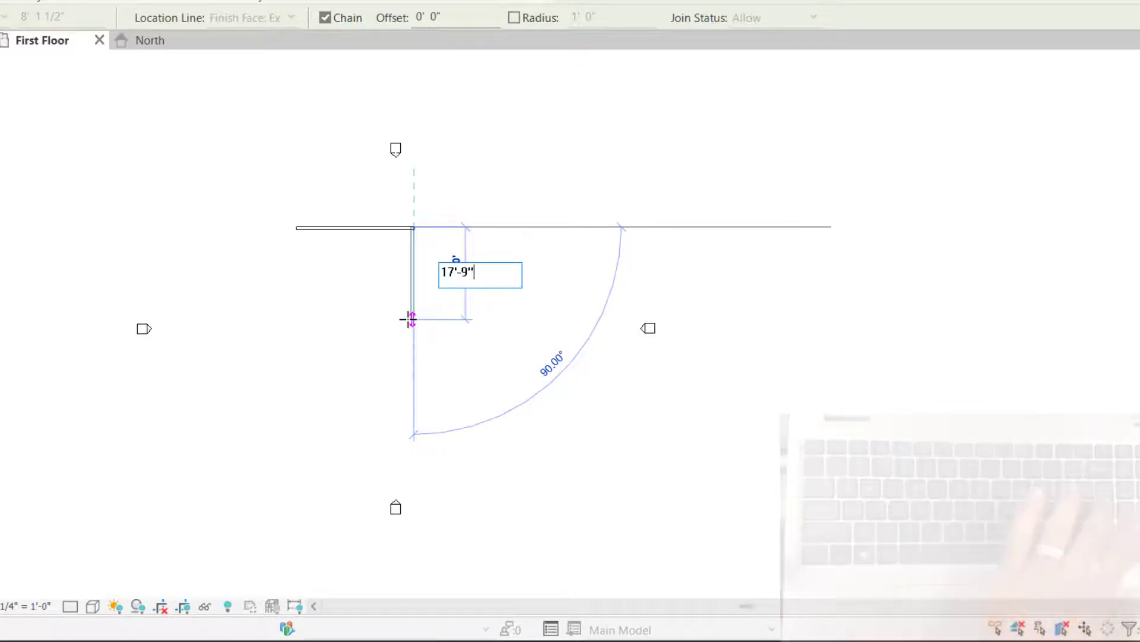
{"action": "key", "text": "Return"}
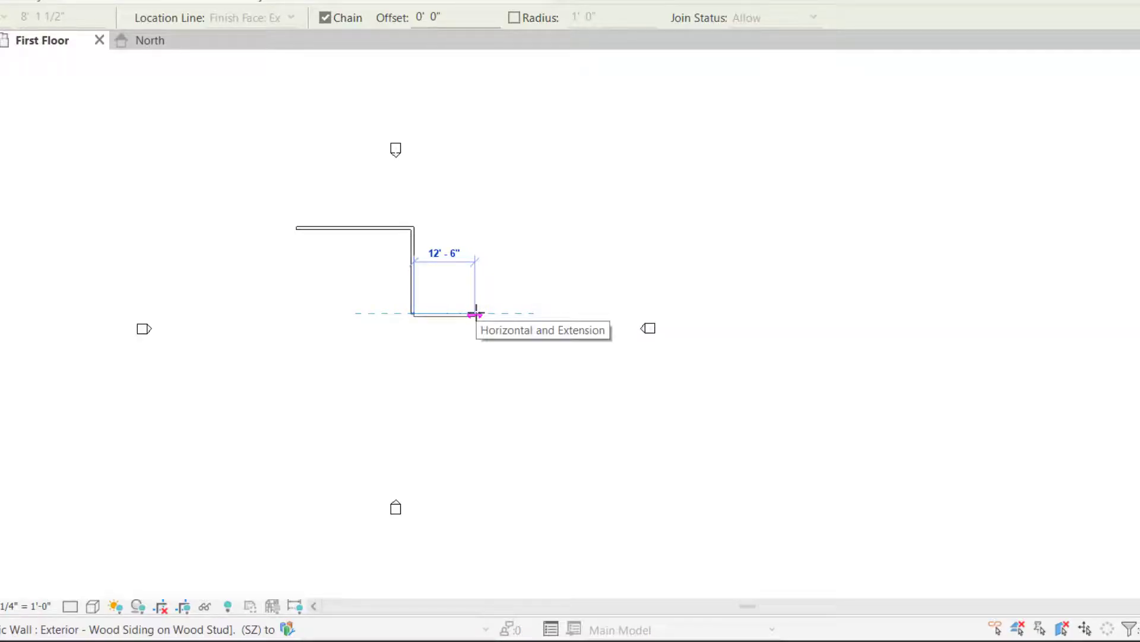
Step: Draw the bump-out on the east side with chained walls 3'-4" east, 3'-8" south and 3'-4" back west
{"action": "type", "text": "3'"}
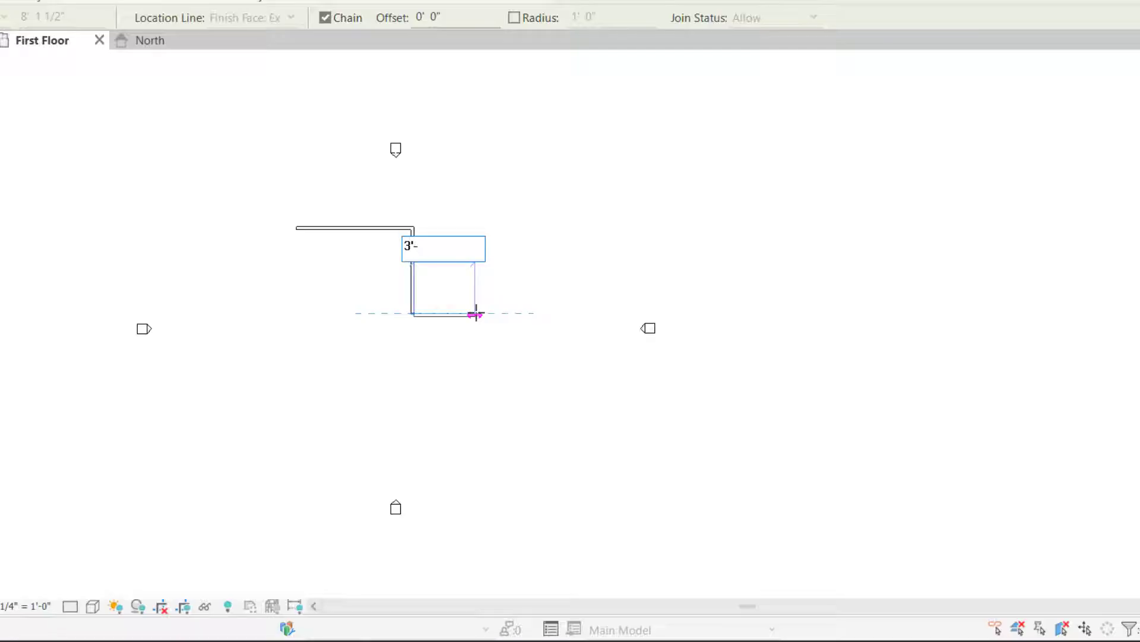
{"action": "type", "text": "-4"}
{"action": "key", "text": "Return"}
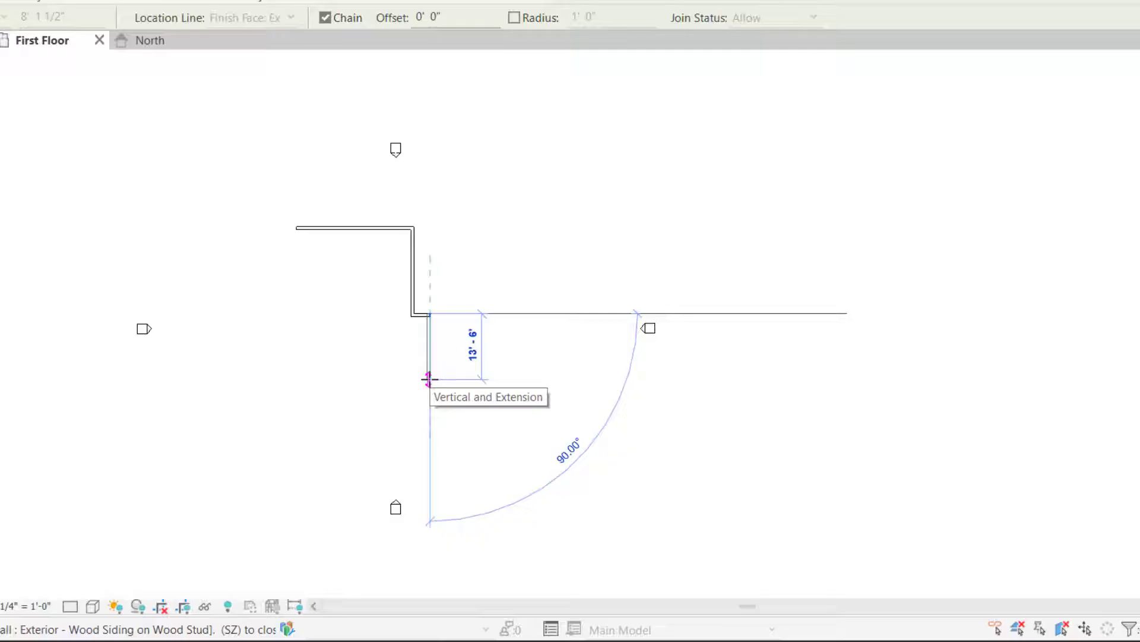
{"action": "type", "text": "3'-8\""}
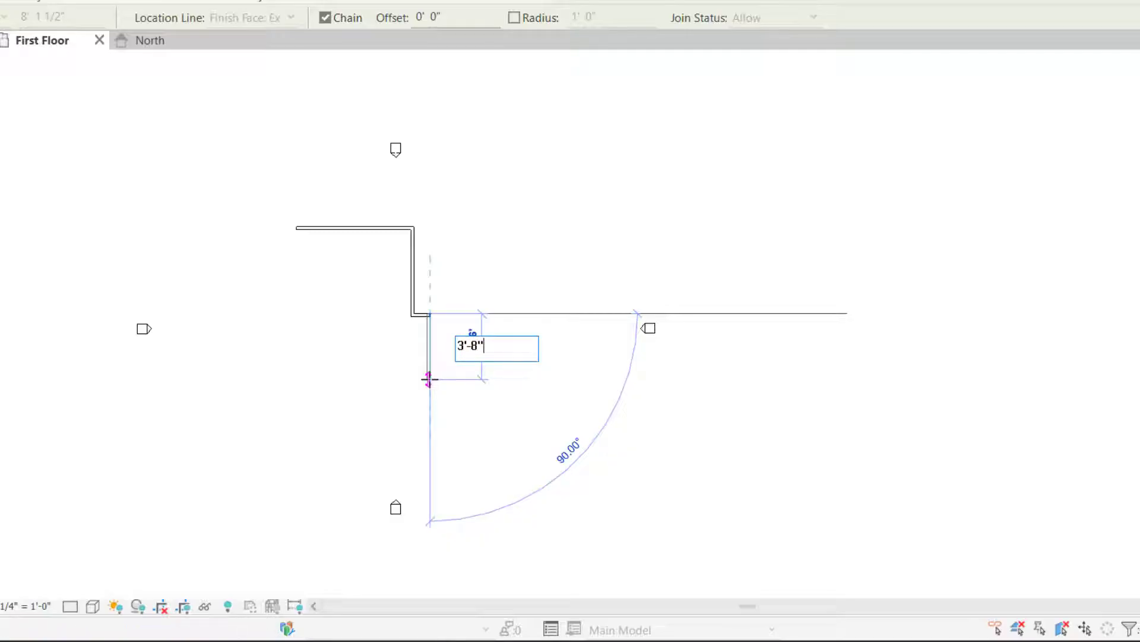
{"action": "key", "text": "Return"}
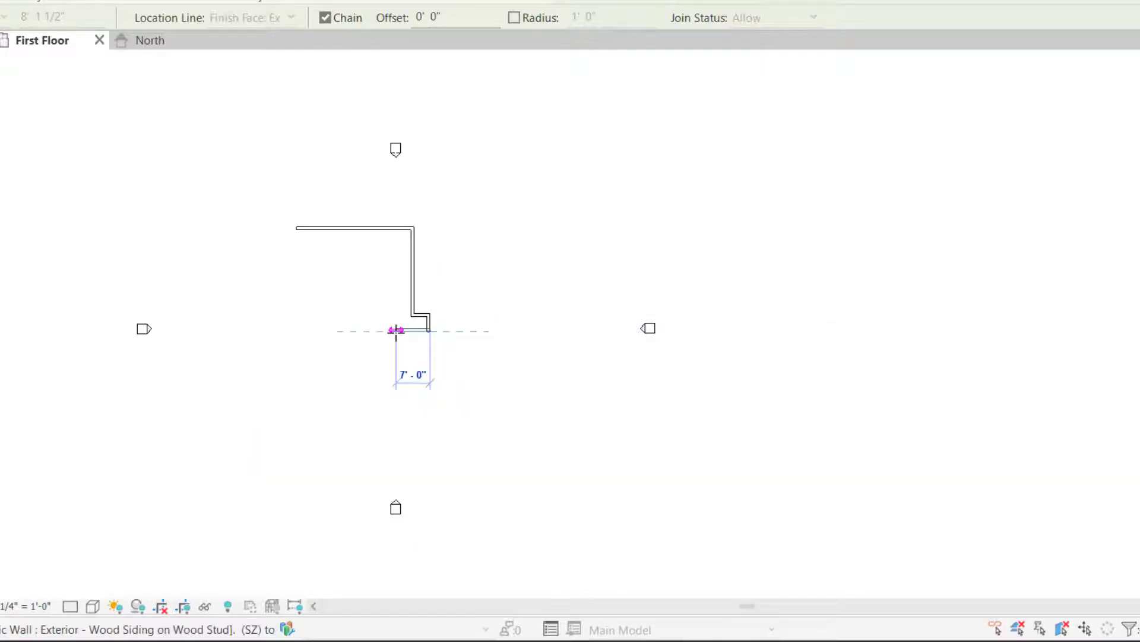
{"action": "type", "text": "3"}
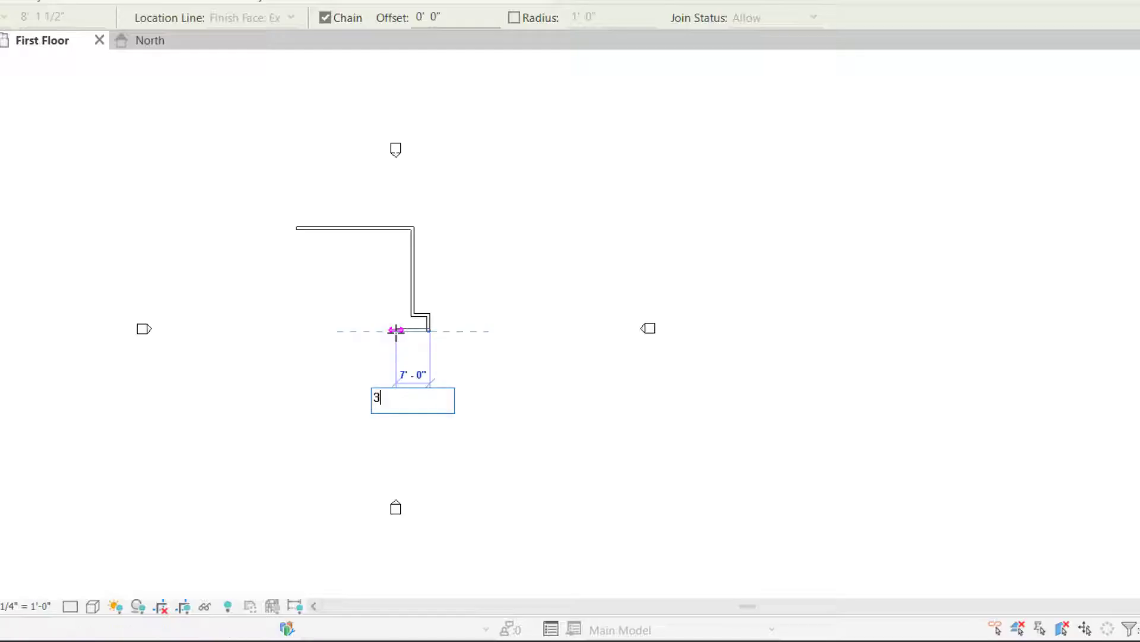
{"action": "type", "text": "'-4\""}
{"action": "key", "text": "Return"}
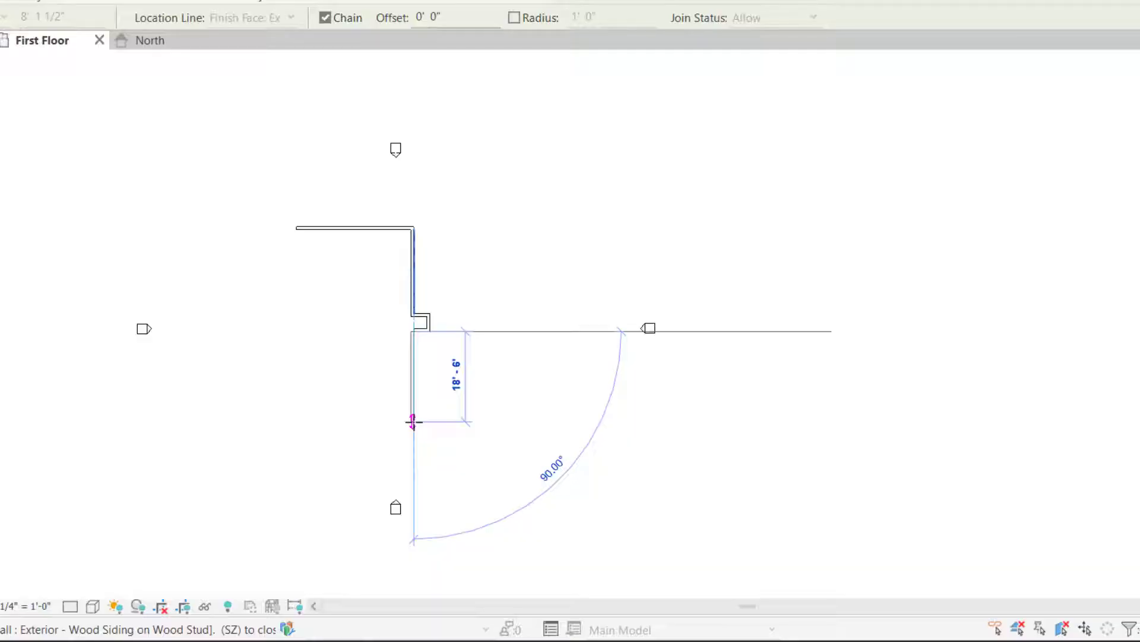
Step: Continue the east wall 10'-7" south and draw the south wall 15'-4" west
{"action": "type", "text": "1"}
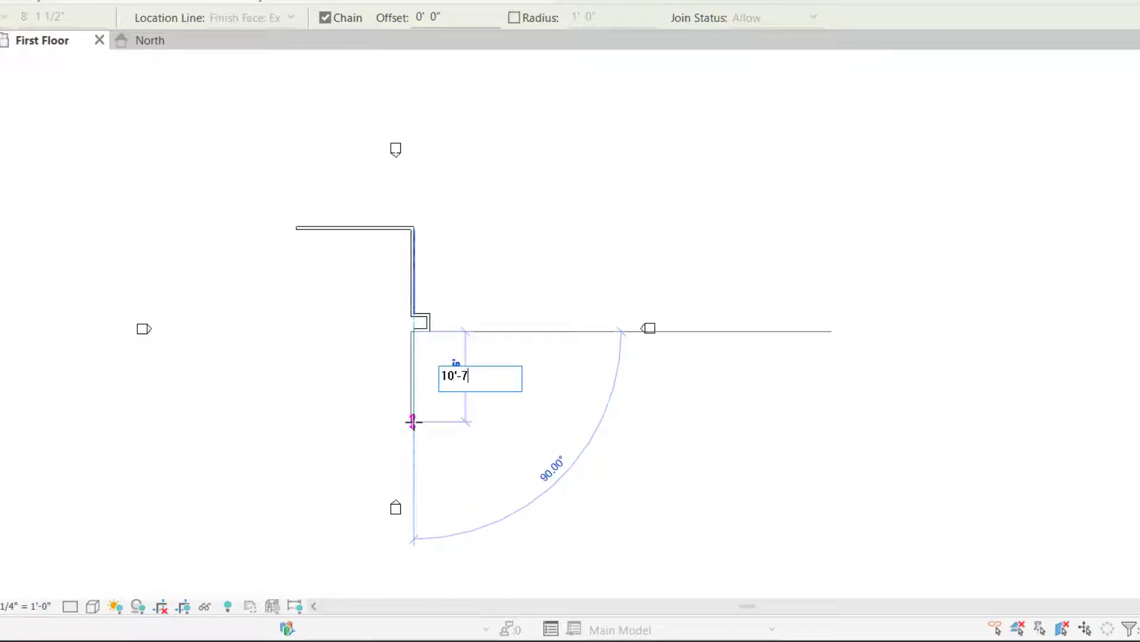
{"action": "type", "text": "0'-7"}
{"action": "key", "text": "Return"}
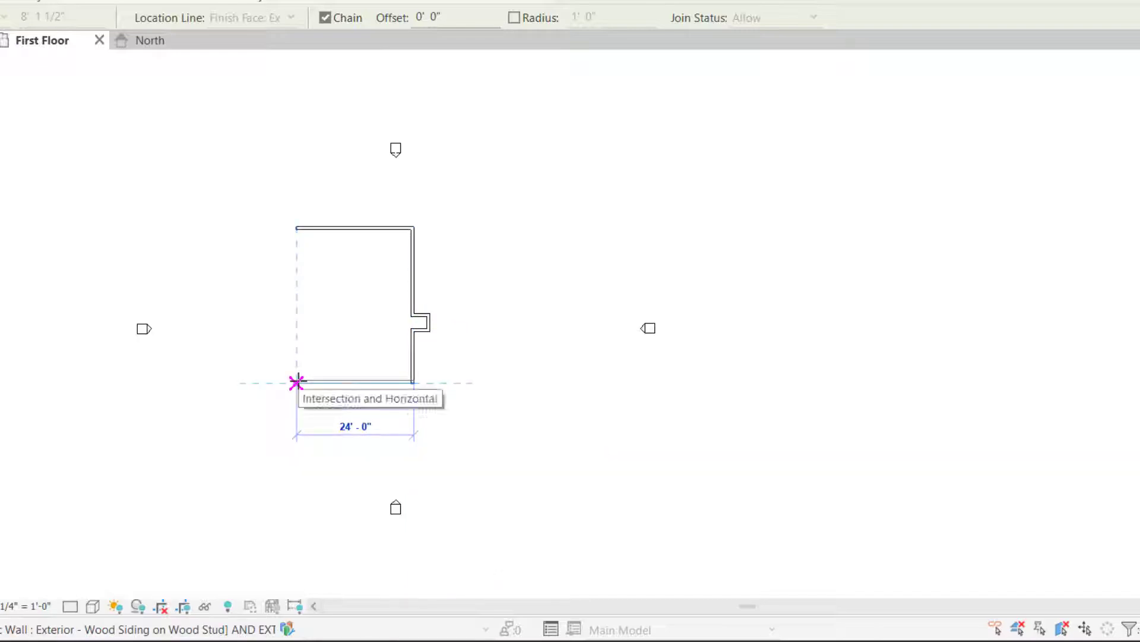
{"action": "type", "text": "15'-4"}
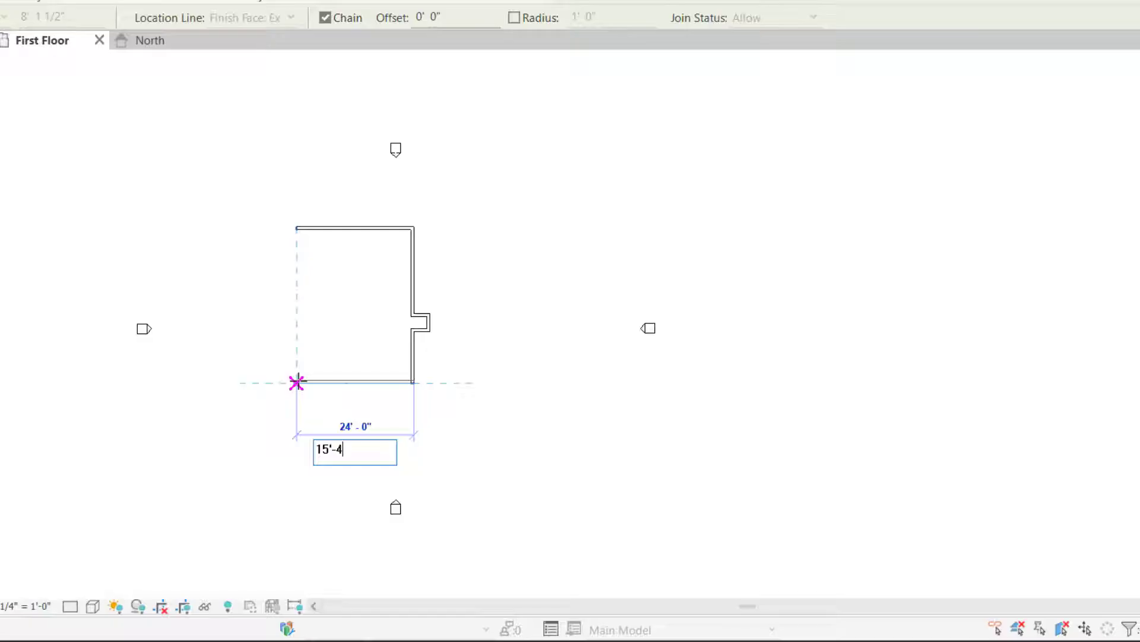
{"action": "type", "text": "\""}
{"action": "key", "text": "Return"}
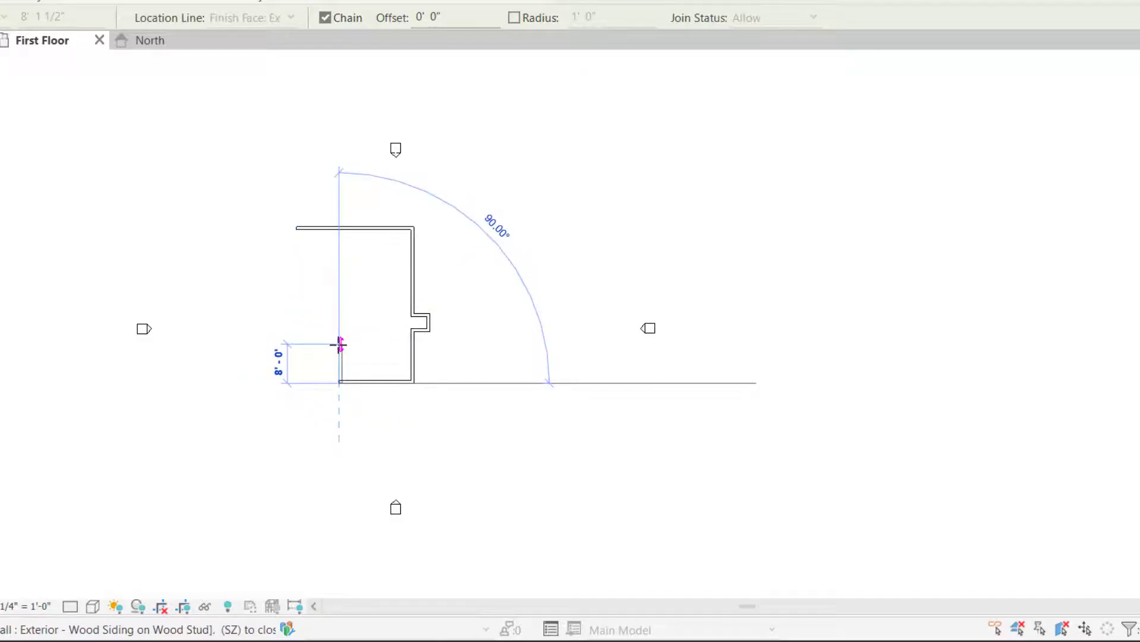
Step: From the west end of the south wall, draw a 4' wall north and a 3'-4" return wall east
{"action": "type", "text": "4'"}
{"action": "key", "text": "Return"}
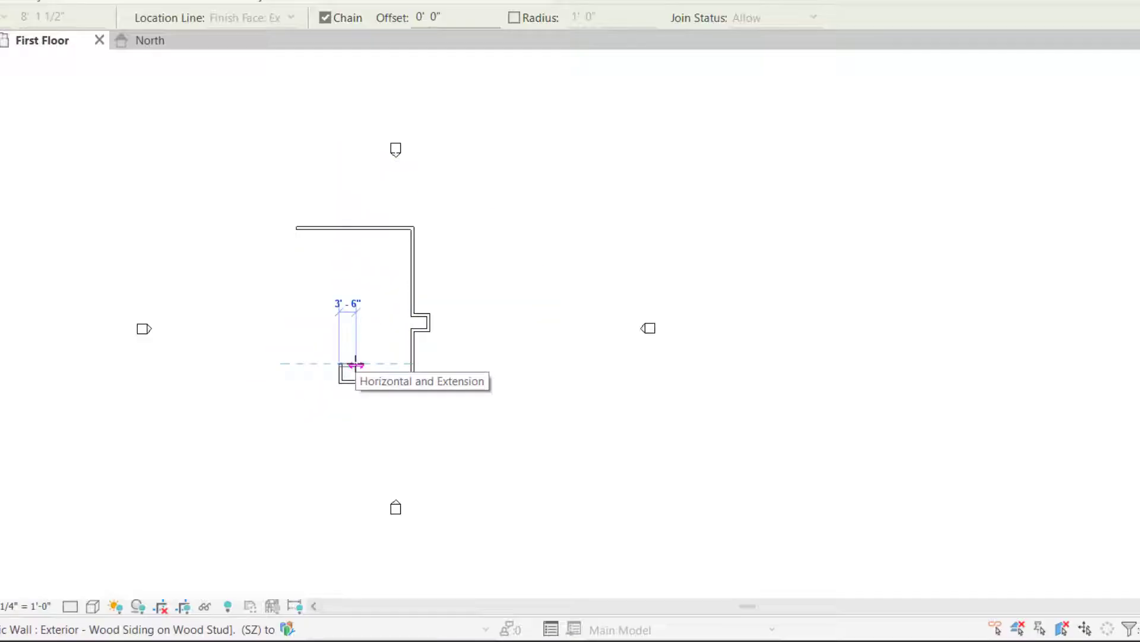
{"action": "type", "text": "3'-4\""}
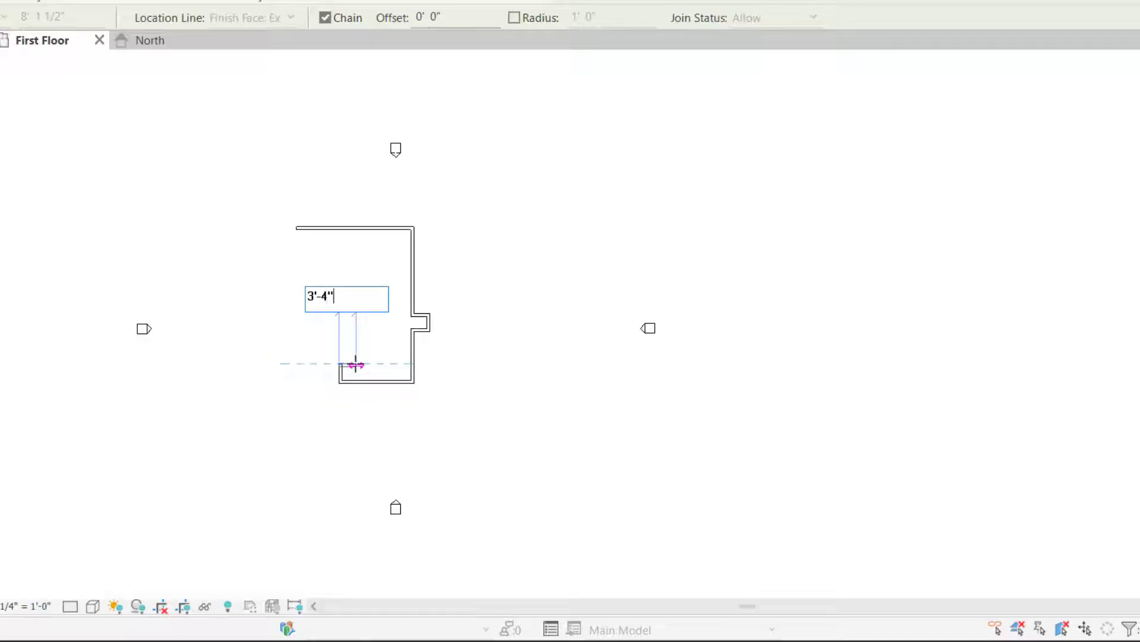
{"action": "key", "text": "Return"}
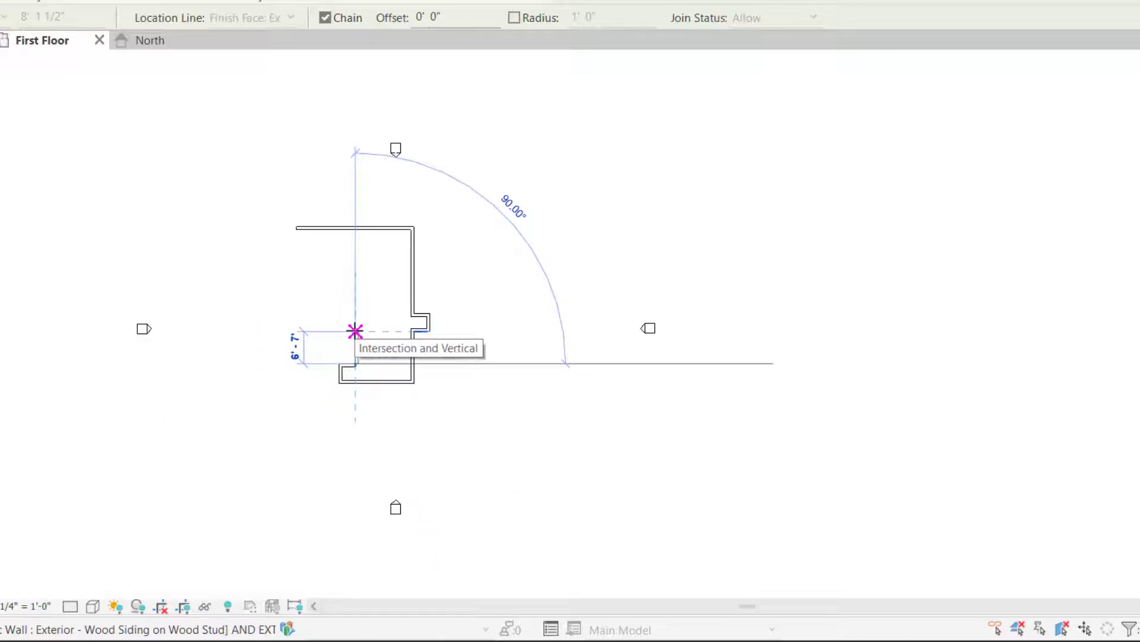
Step: Continue the chained exterior wall 4' north from the short return wall and 12' west
{"action": "type", "text": "4'"}
{"action": "key", "text": "Return"}
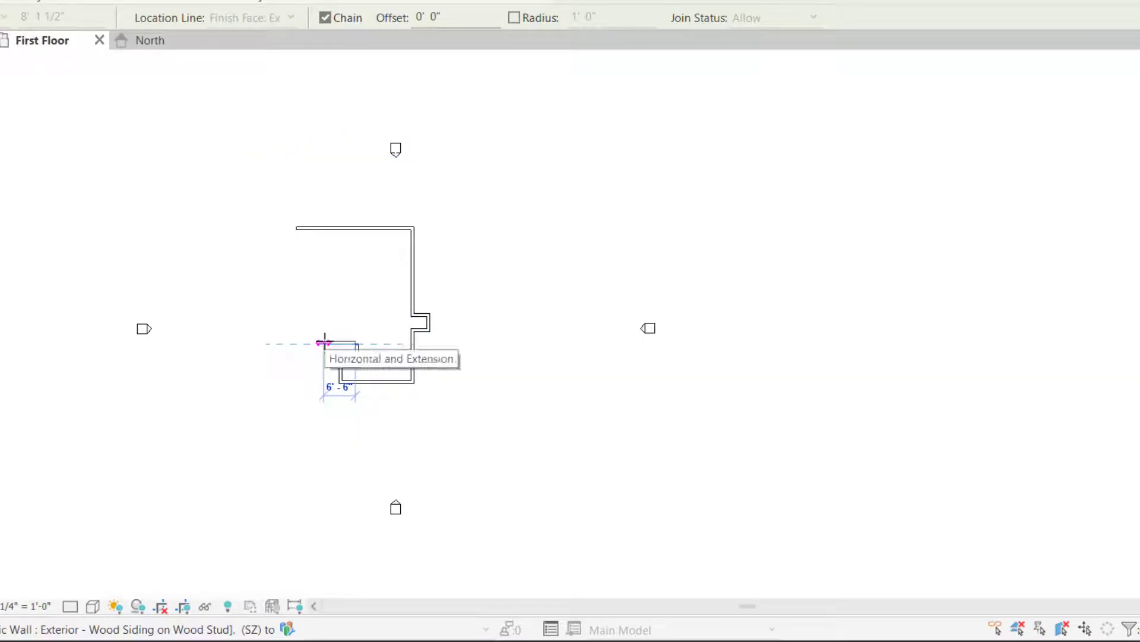
{"action": "type", "text": "12"}
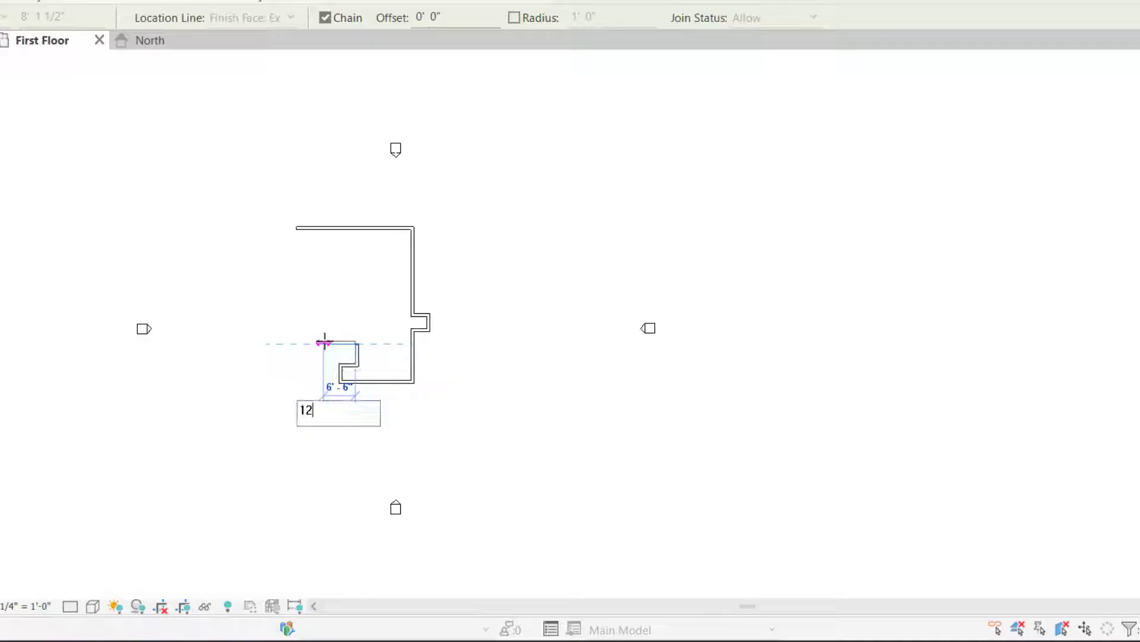
{"action": "type", "text": "'"}
{"action": "key", "text": "Return"}
Step: From the west end of the 12' wall, draw a 4'-0.5" exterior wall heading north
{"action": "scroll", "coordinate": [318, 343], "scroll_direction": "up", "scroll_amount": 1}
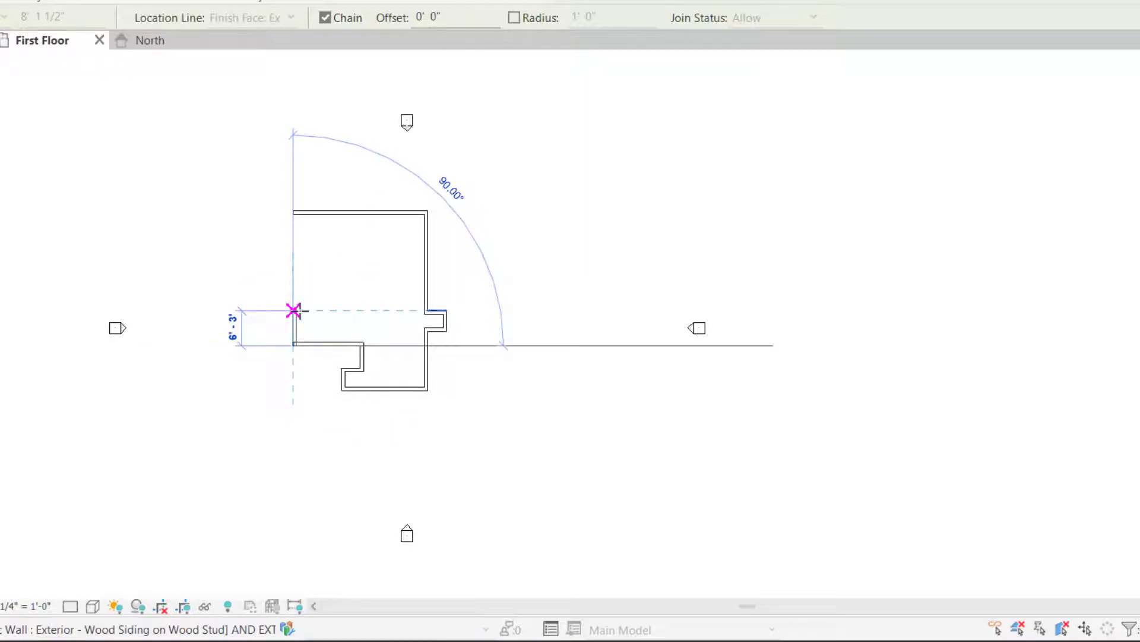
{"action": "scroll", "coordinate": [300, 344], "scroll_direction": "up", "scroll_amount": 2}
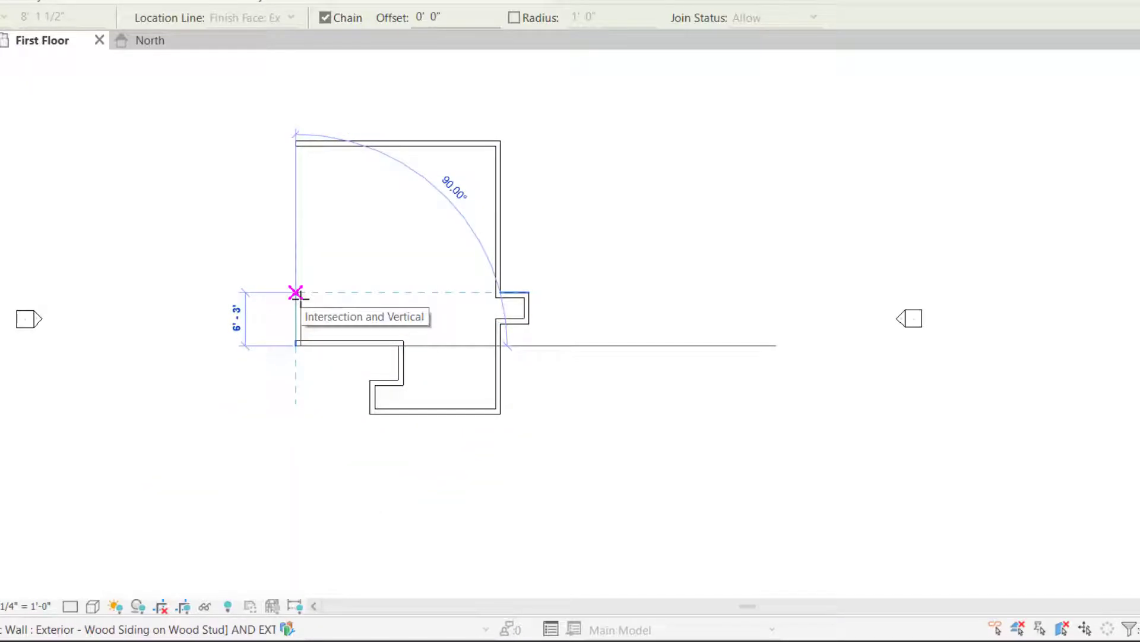
{"action": "type", "text": "4'-0"}
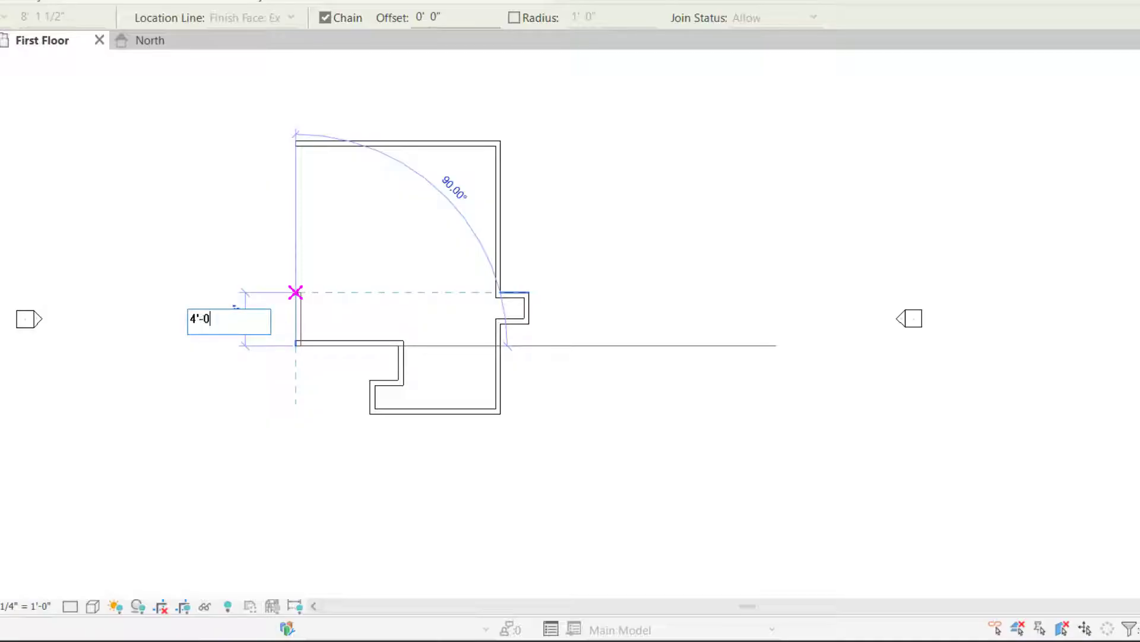
{"action": "type", "text": ".5\""}
{"action": "key", "text": "Return"}
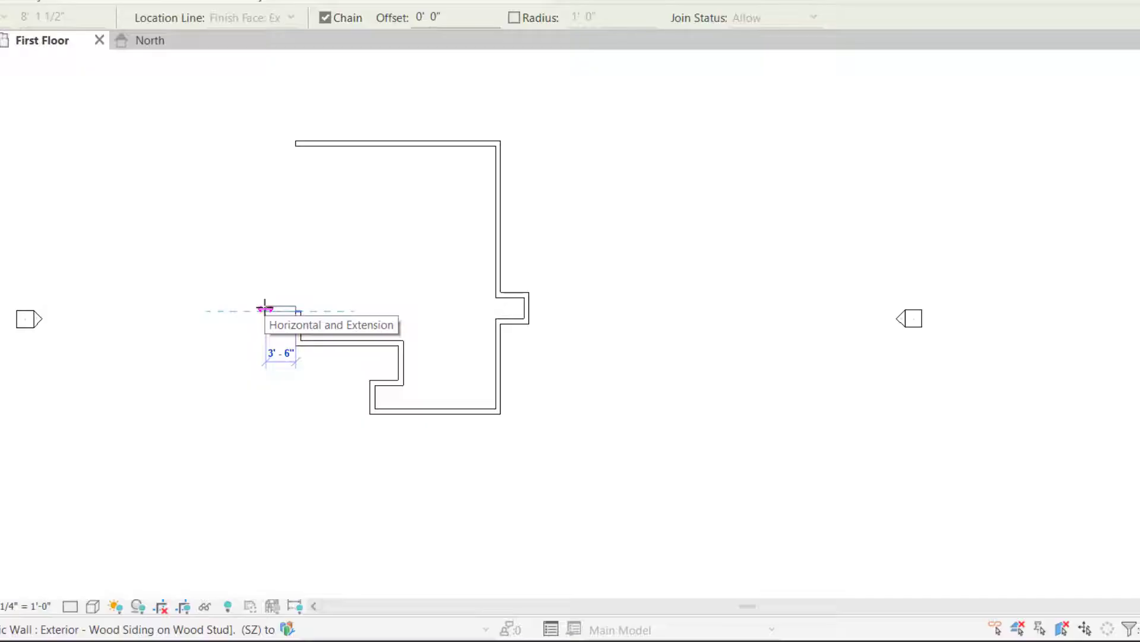
Step: Draw the bump-out on the west side with chained walls 2'-2" west, 4'-2" north and 2'-2" back east
{"action": "type", "text": "2"}
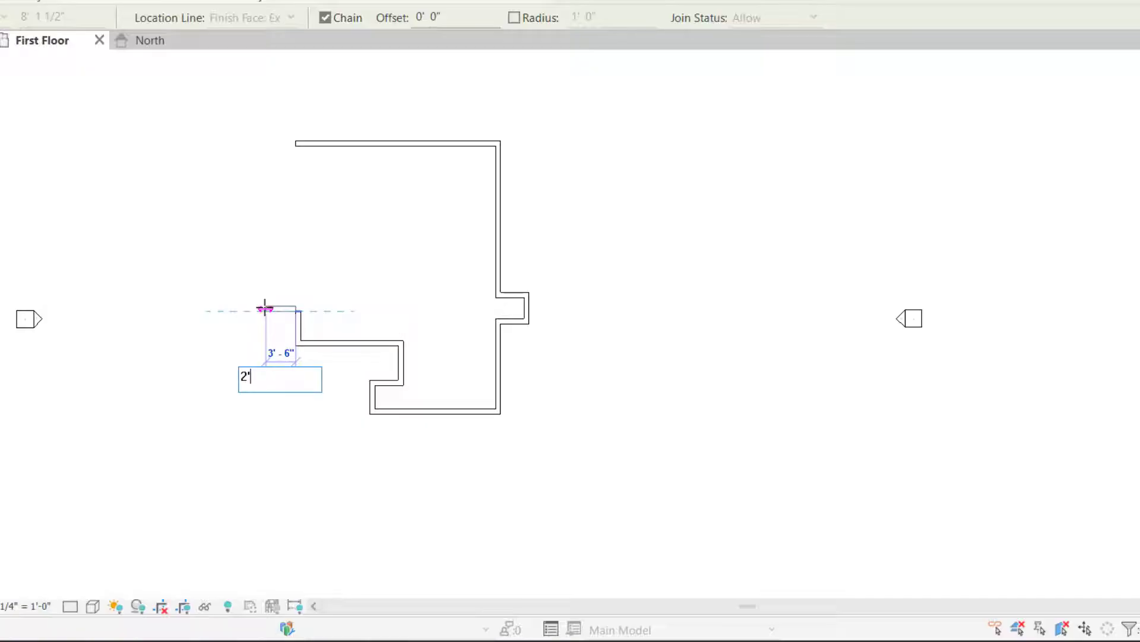
{"action": "type", "text": "'-2\""}
{"action": "key", "text": "Return"}
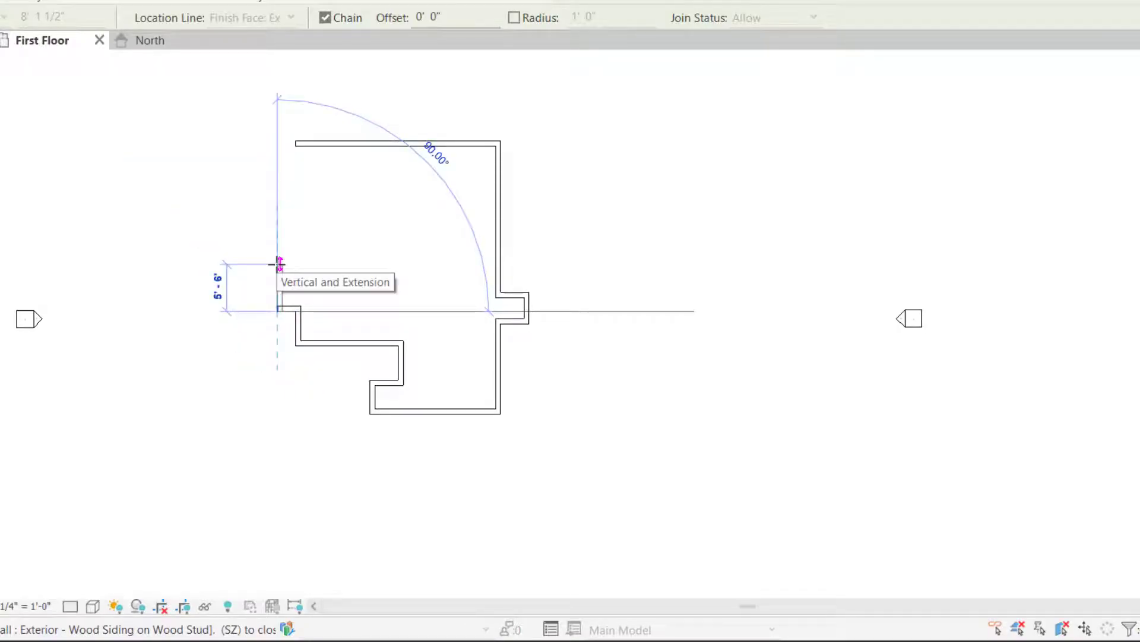
{"action": "type", "text": "4'-"}
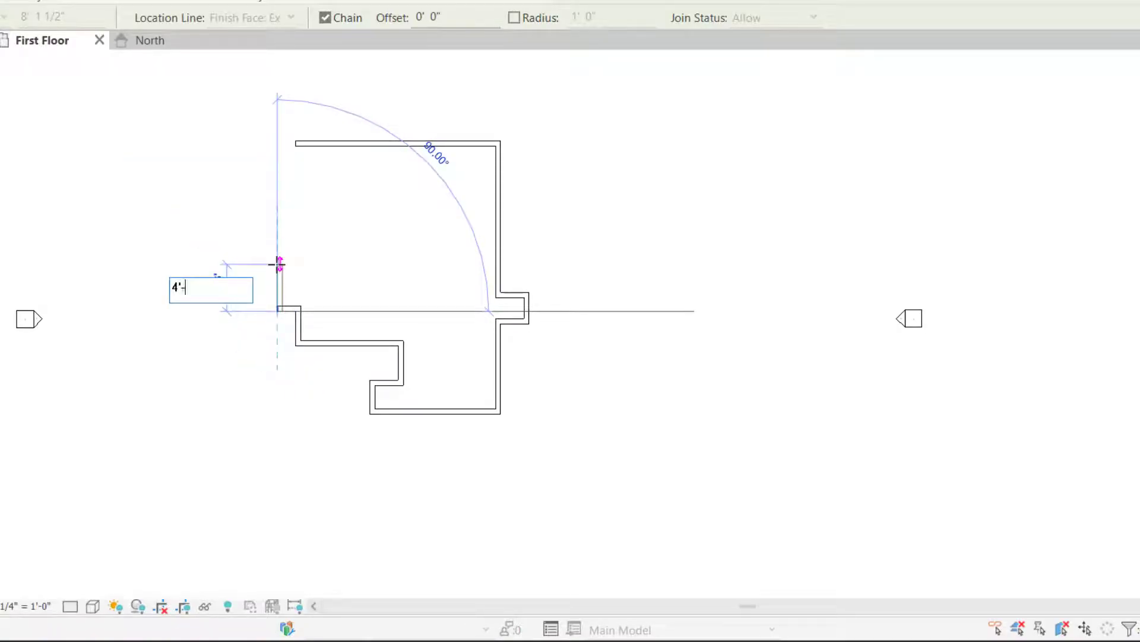
{"action": "type", "text": "2\""}
{"action": "key", "text": "Return"}
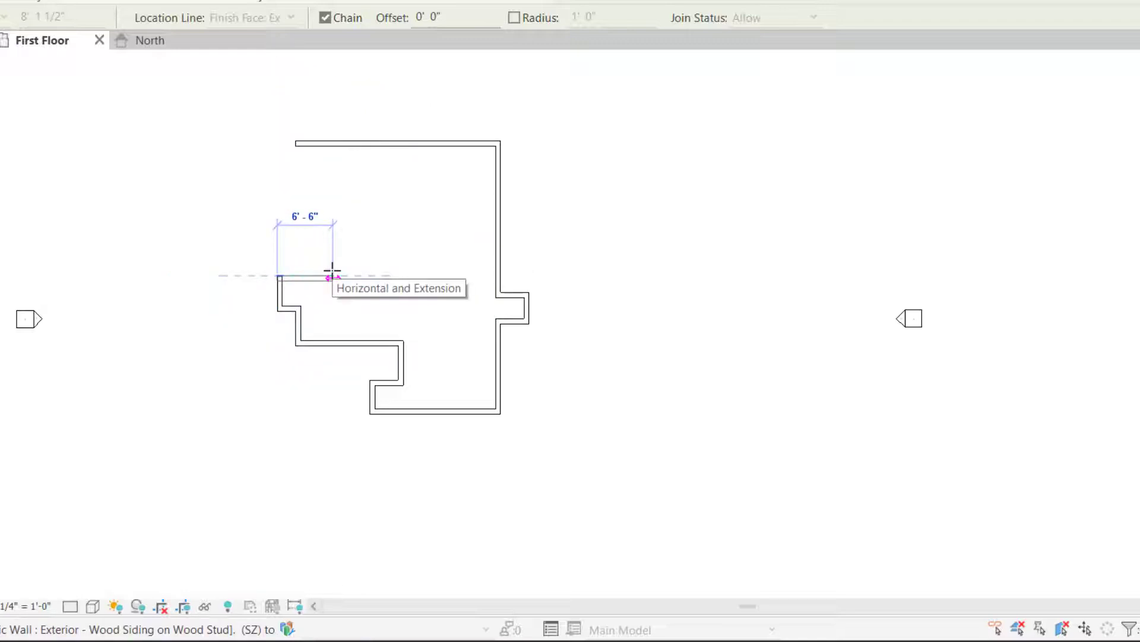
{"action": "type", "text": "2'-2\""}
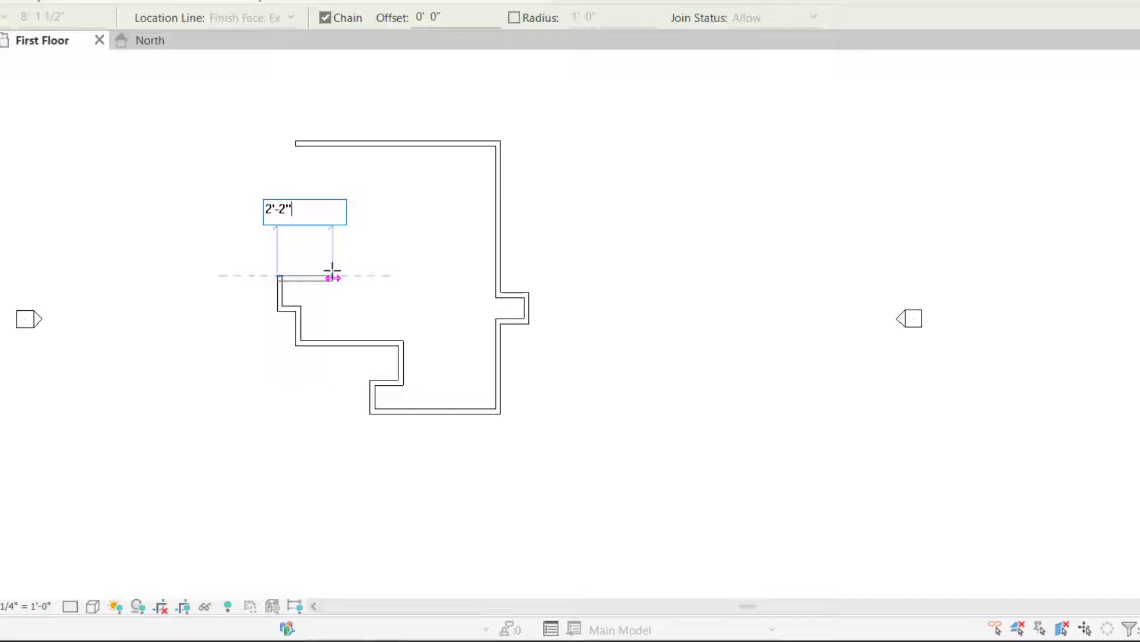
{"action": "key", "text": "Return"}
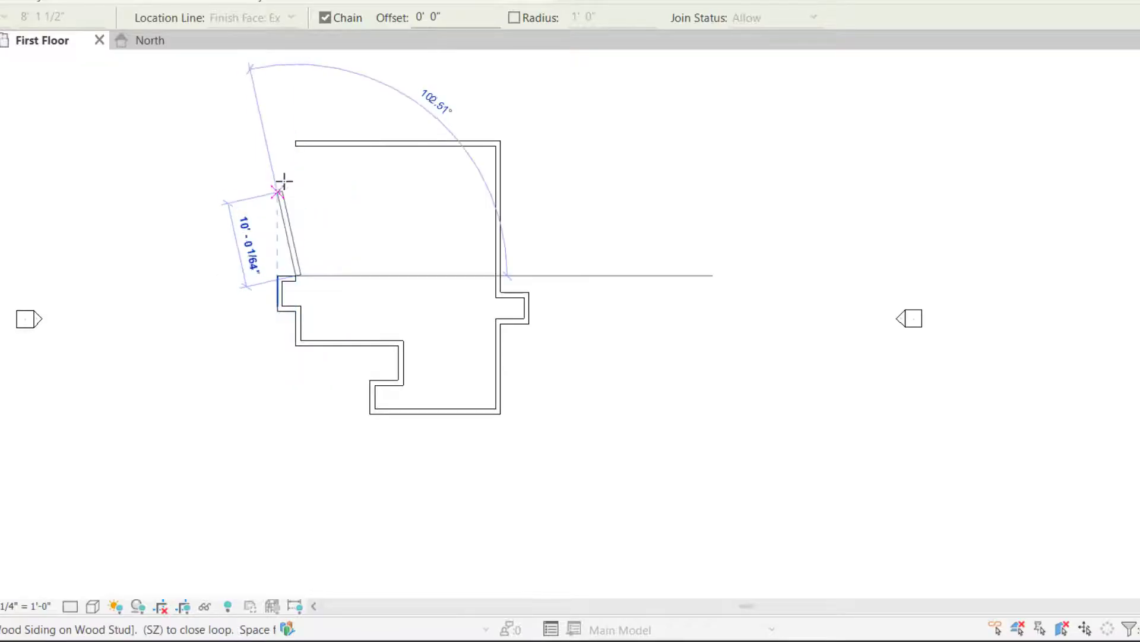
Step: Close the exterior outline by running the west wall north to the west end of the north wall, and end the Wall command
{"action": "left_click", "coordinate": [295, 141]}
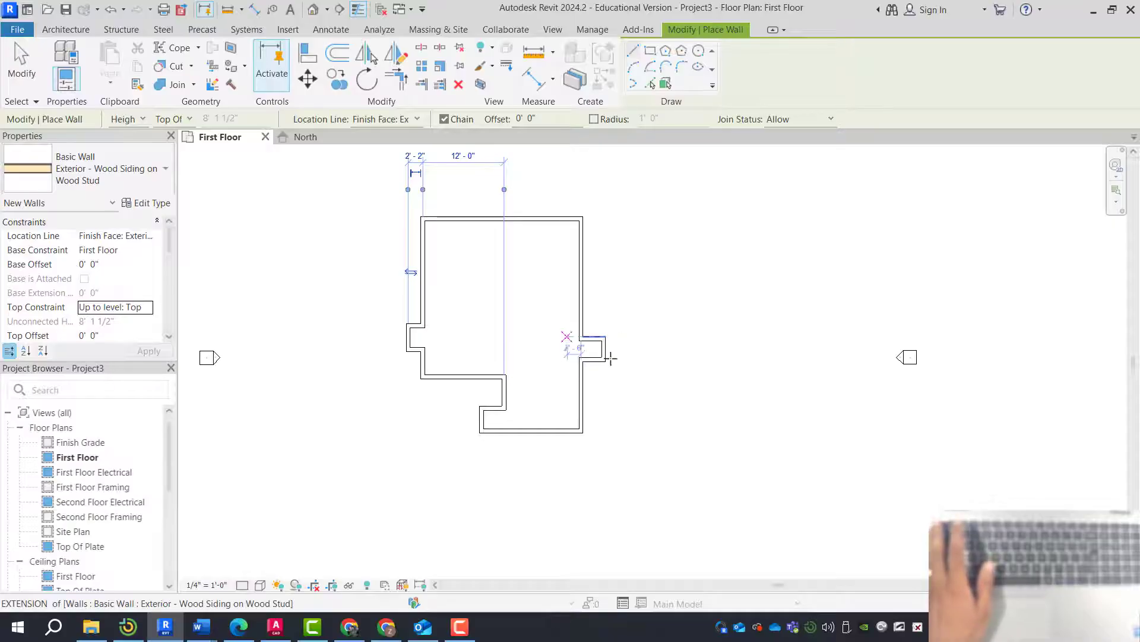
{"action": "key", "text": "Escape"}
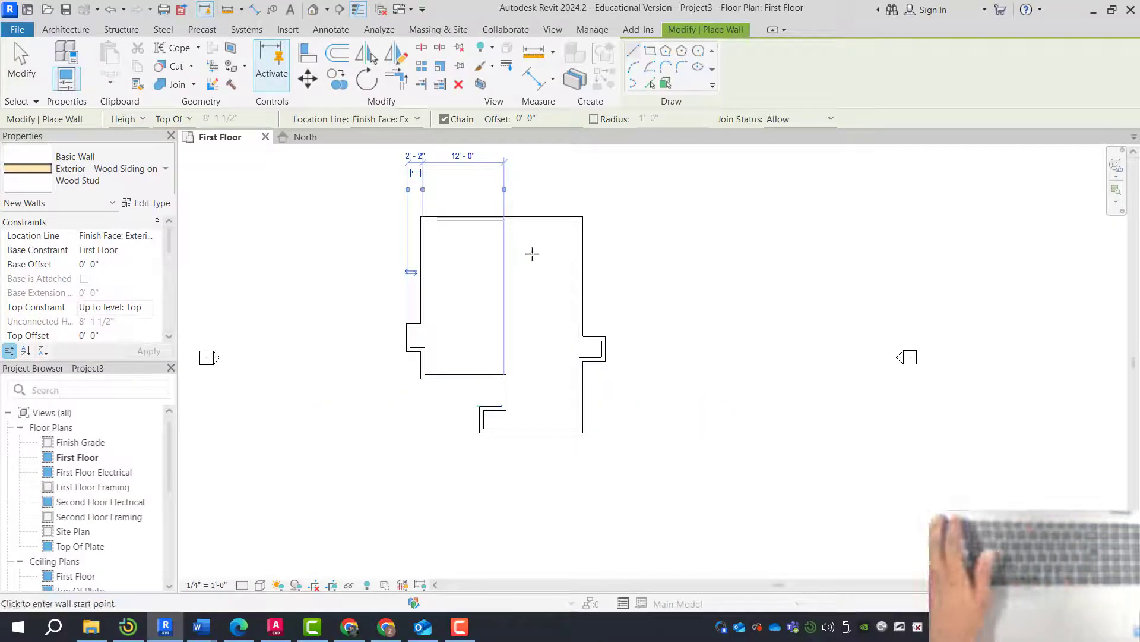
{"action": "scroll", "coordinate": [594, 241], "scroll_direction": "up", "scroll_amount": 2}
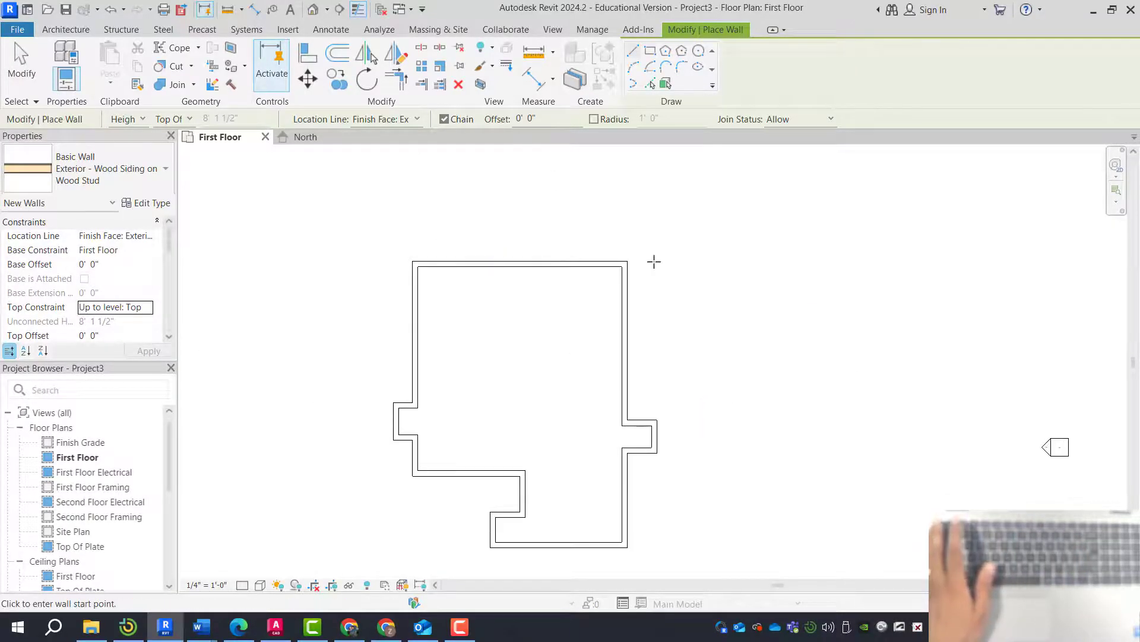
{"action": "key", "text": "Escape"}
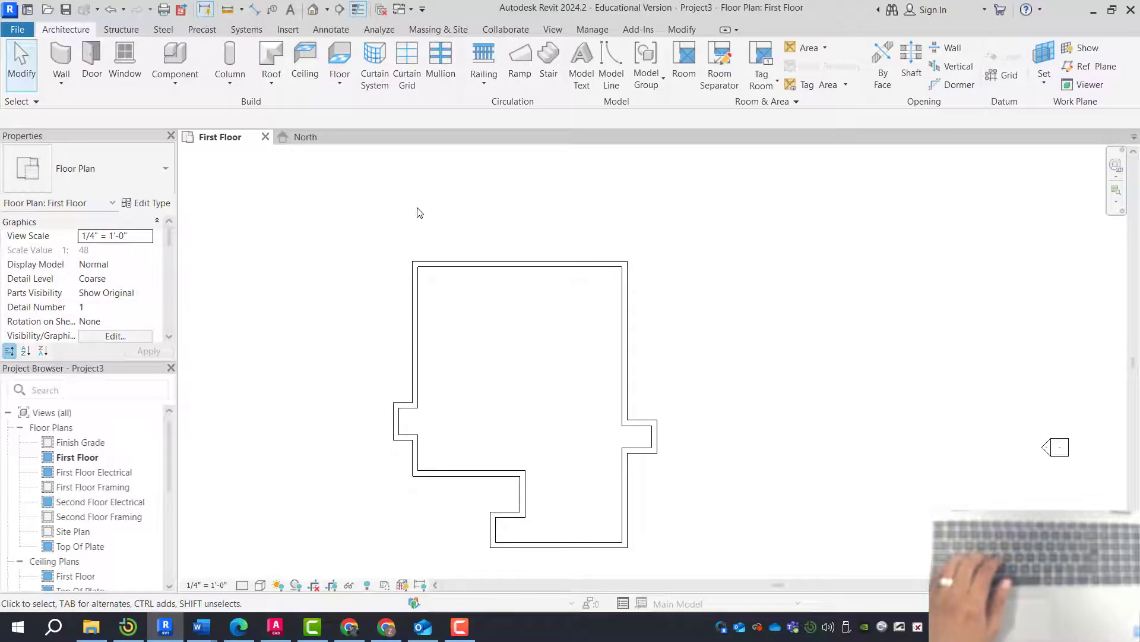
Step: Place an overall aligned dimension above the north wall between the outer faces of the west and east bump-outs
{"action": "left_click", "coordinate": [332, 30]}
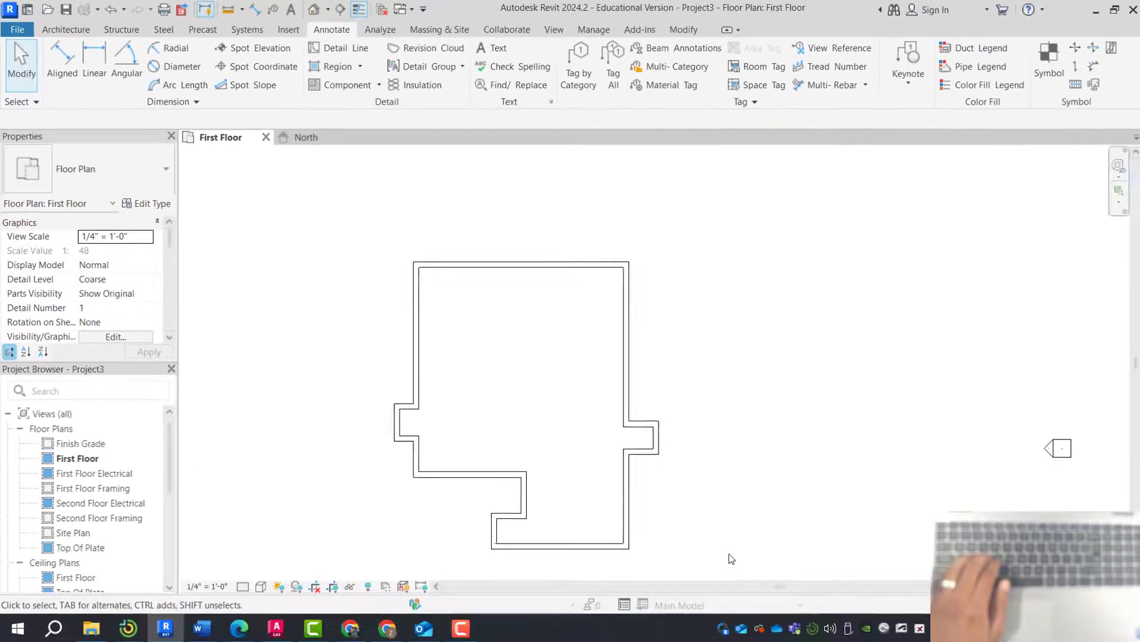
{"action": "key", "text": "d"}
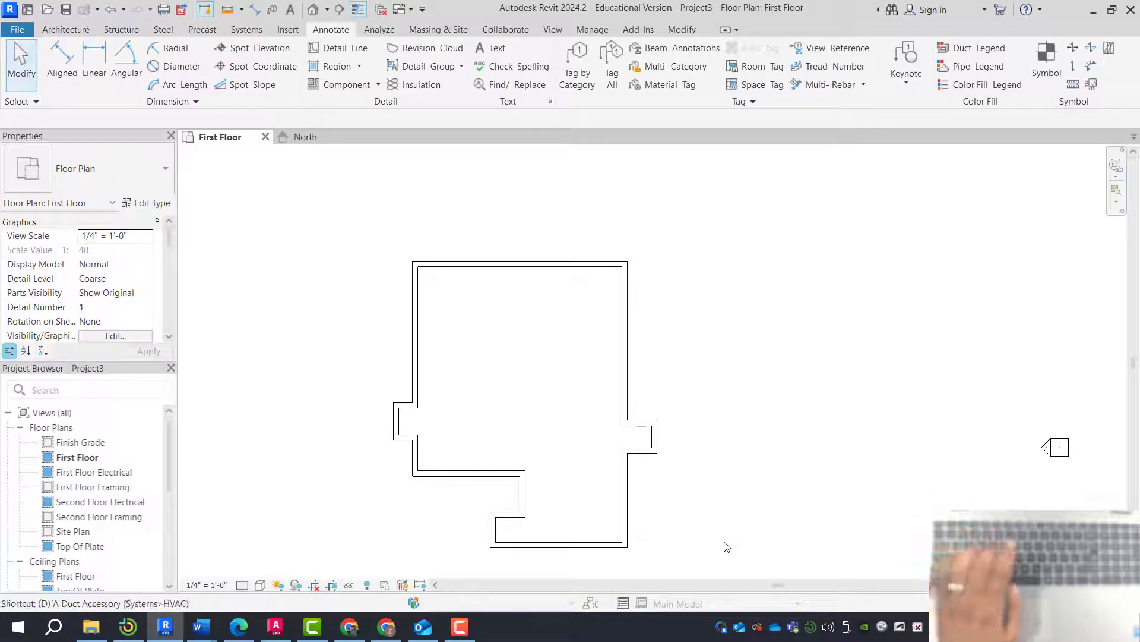
{"action": "key", "text": "i"}
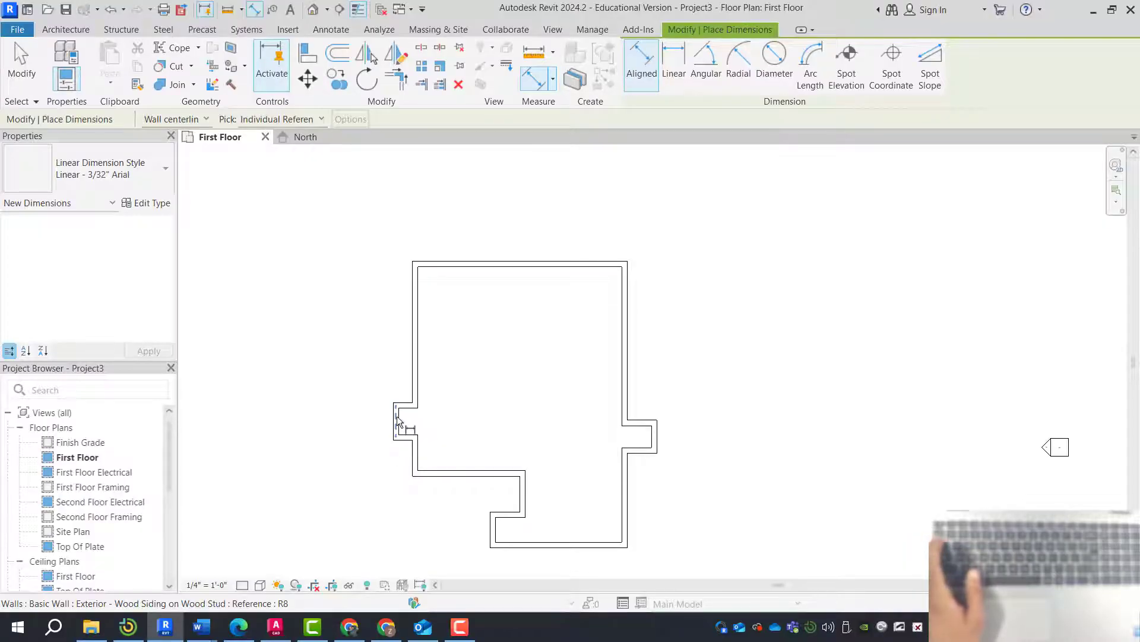
{"action": "scroll", "coordinate": [395, 416], "scroll_direction": "up", "scroll_amount": 2}
{"action": "scroll", "coordinate": [397, 414], "scroll_direction": "up", "scroll_amount": 2}
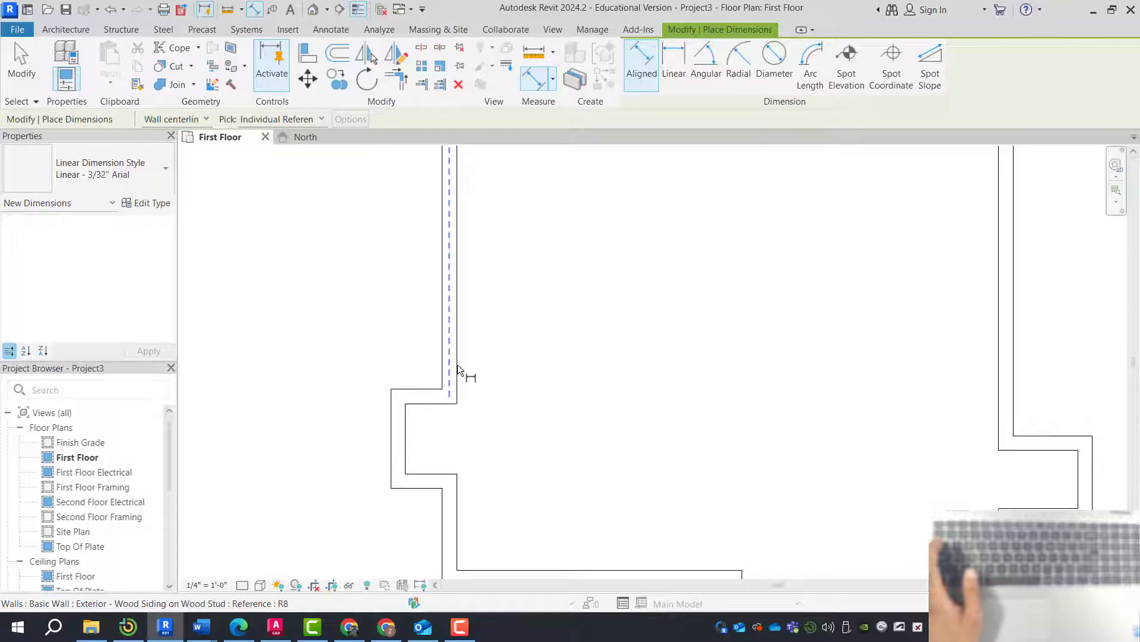
{"action": "left_click", "coordinate": [392, 422]}
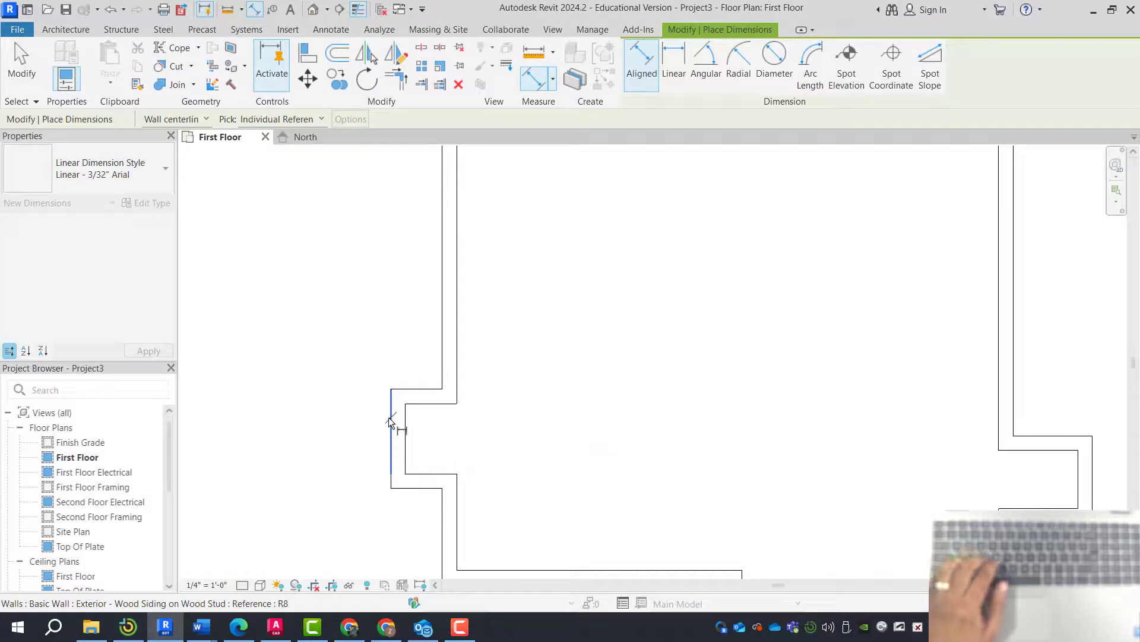
{"action": "scroll", "coordinate": [539, 439], "scroll_direction": "down", "scroll_amount": 2}
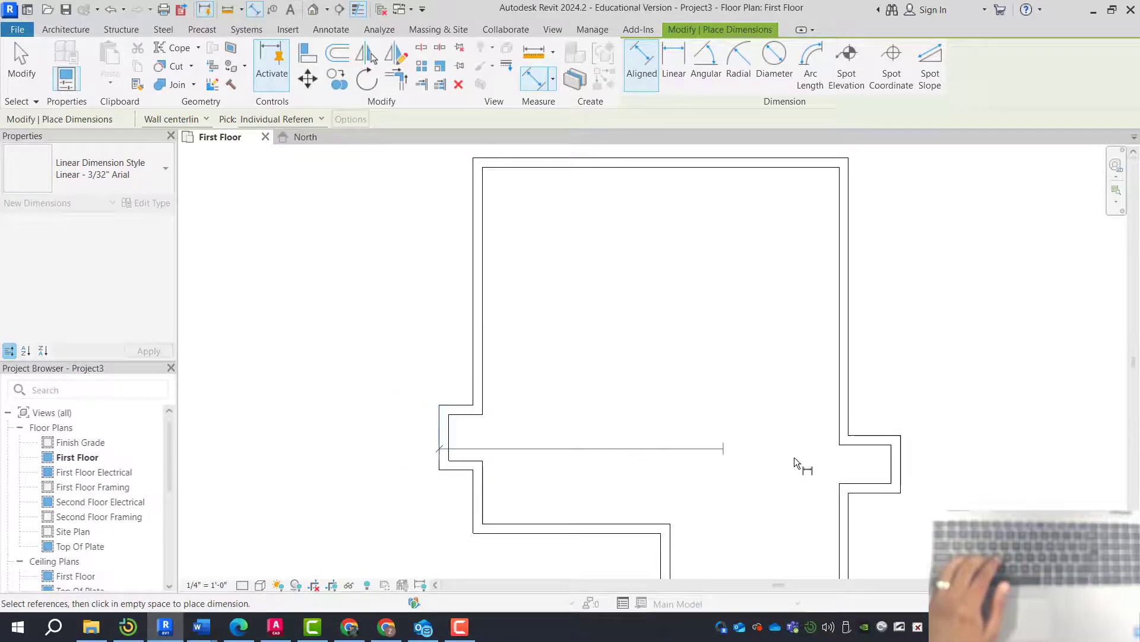
{"action": "left_click", "coordinate": [904, 457]}
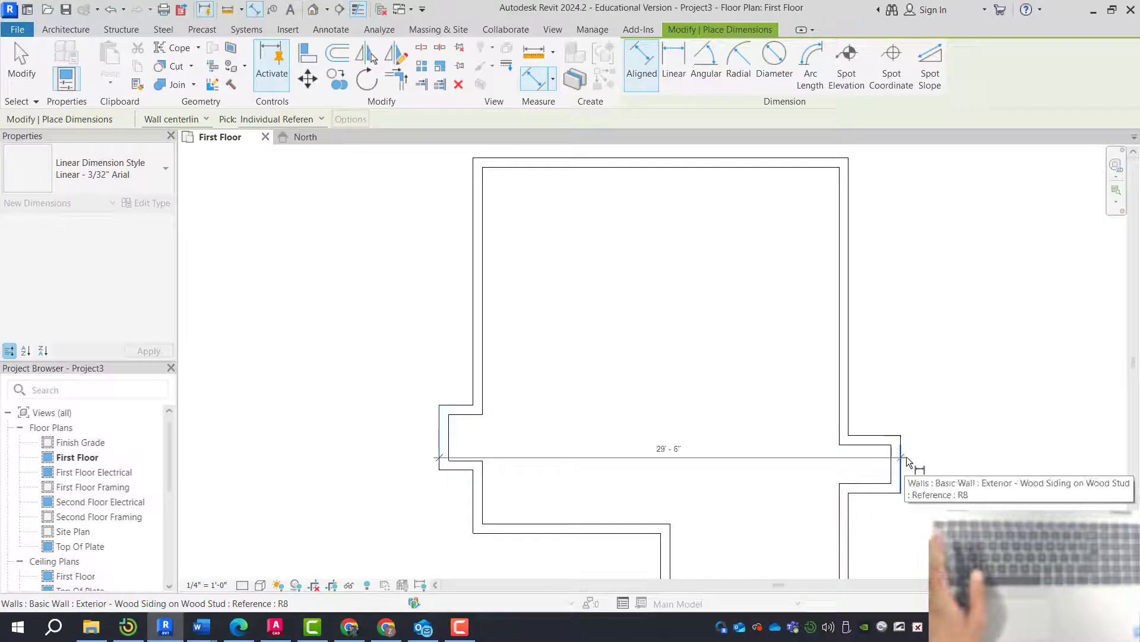
{"action": "scroll", "coordinate": [891, 410], "scroll_direction": "down", "scroll_amount": 2}
{"action": "left_click", "coordinate": [855, 258]}
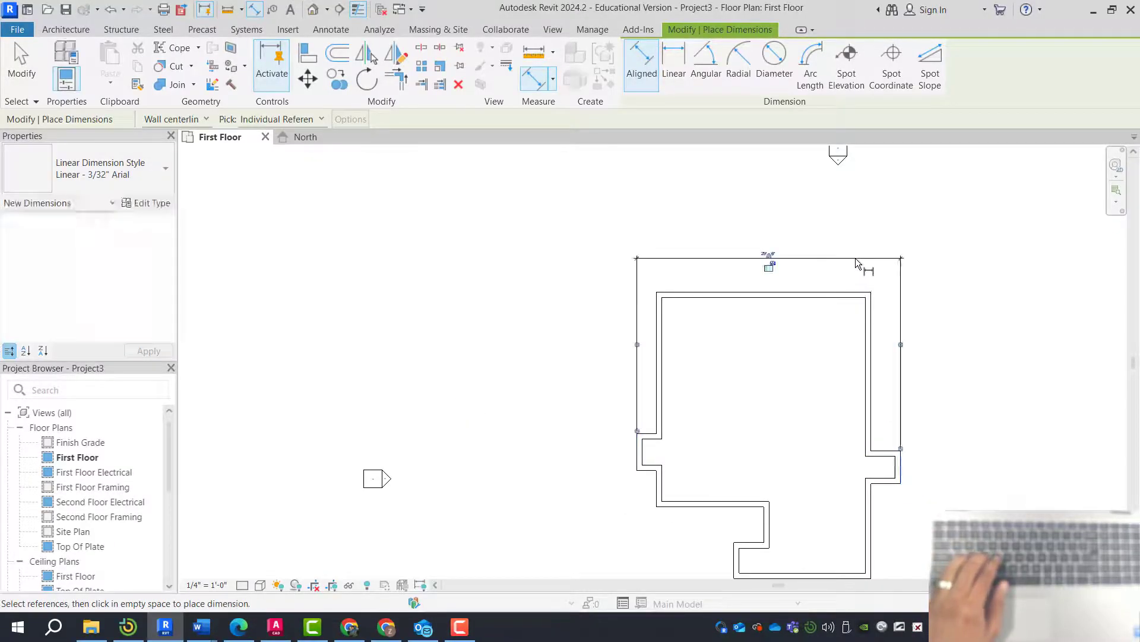
Step: Add a chained dimension string below the overall one, across the exterior faces of the west bump-out, west wall, east wall and east bump-out
{"action": "scroll", "coordinate": [637, 428], "scroll_direction": "up", "scroll_amount": 2}
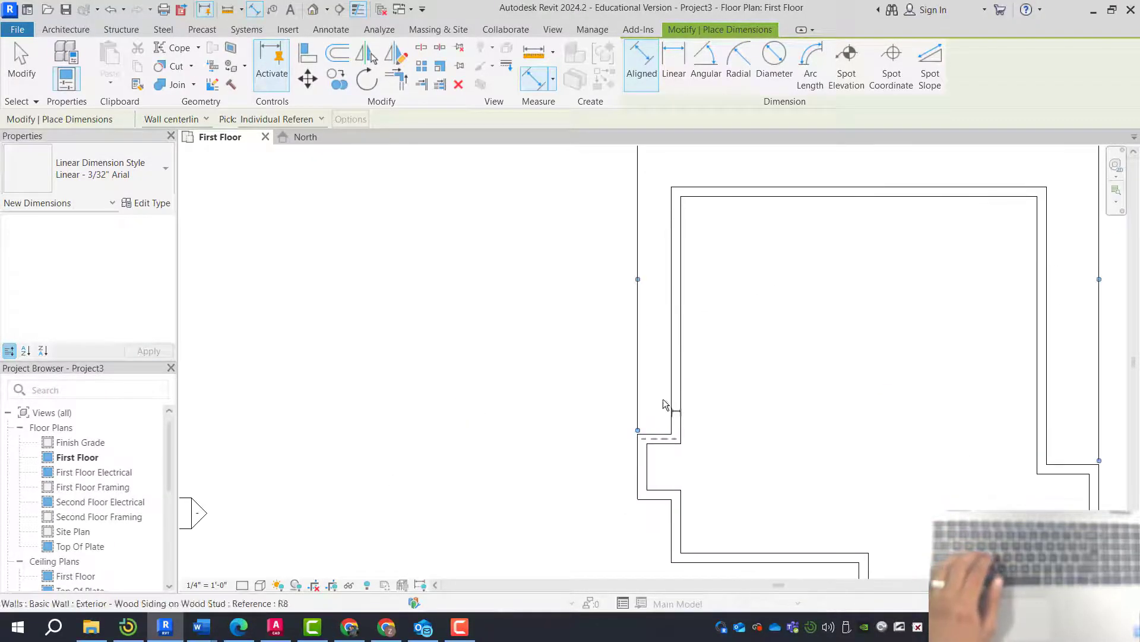
{"action": "scroll", "coordinate": [561, 403], "scroll_direction": "down", "scroll_amount": 2}
{"action": "scroll", "coordinate": [736, 284], "scroll_direction": "down", "scroll_amount": 1}
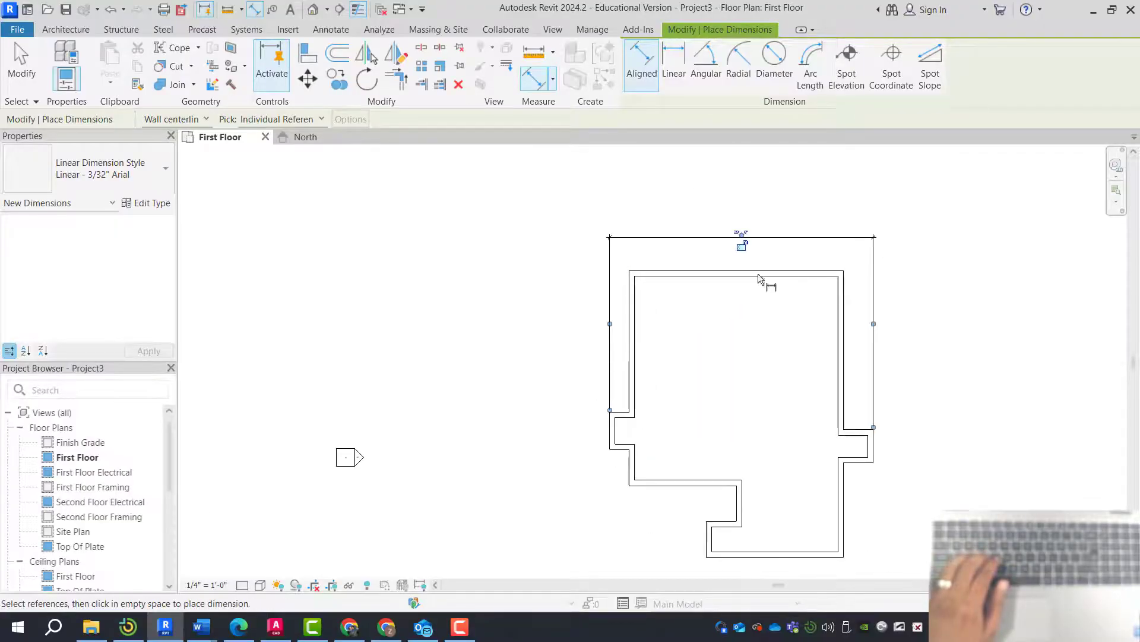
{"action": "scroll", "coordinate": [844, 276], "scroll_direction": "up", "scroll_amount": 1}
{"action": "scroll", "coordinate": [882, 271], "scroll_direction": "up", "scroll_amount": 1}
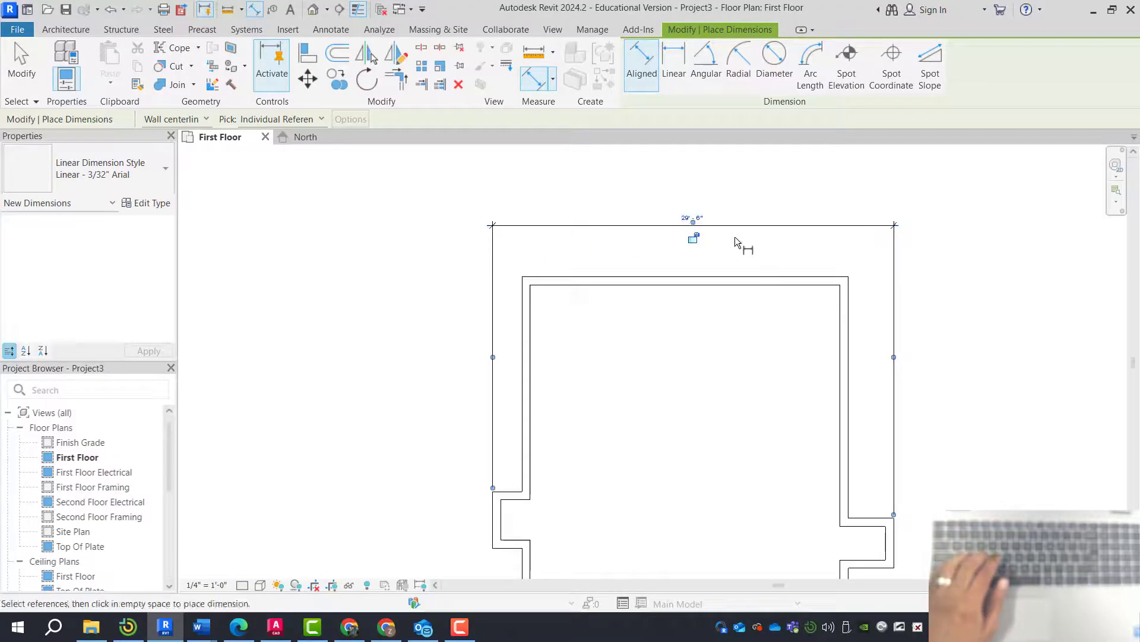
{"action": "left_click", "coordinate": [497, 520]}
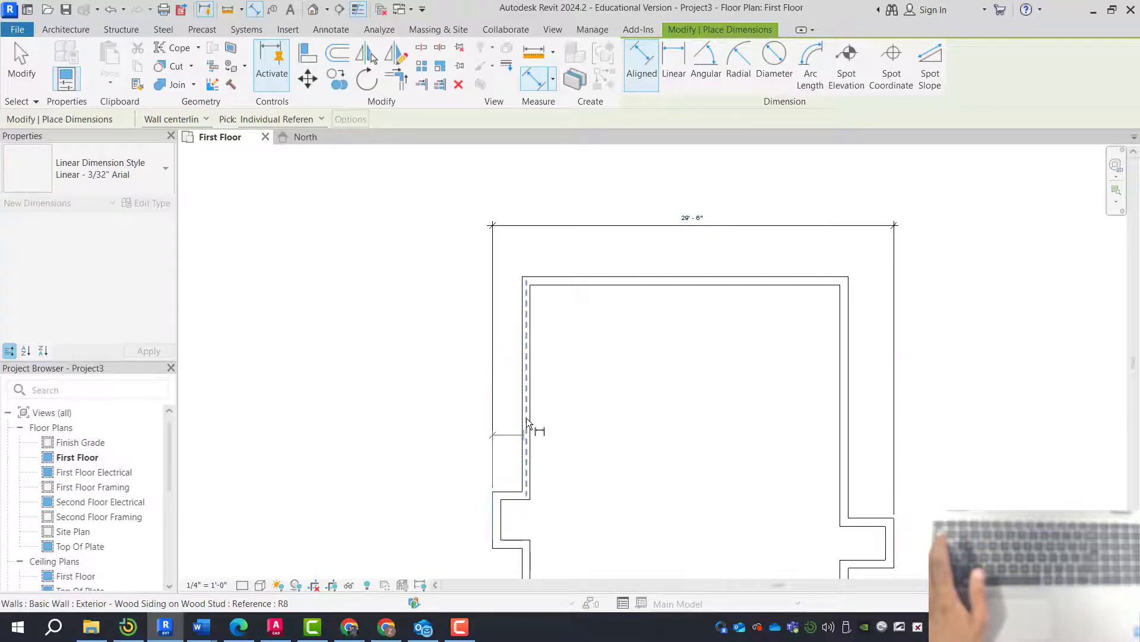
{"action": "left_click", "coordinate": [523, 354]}
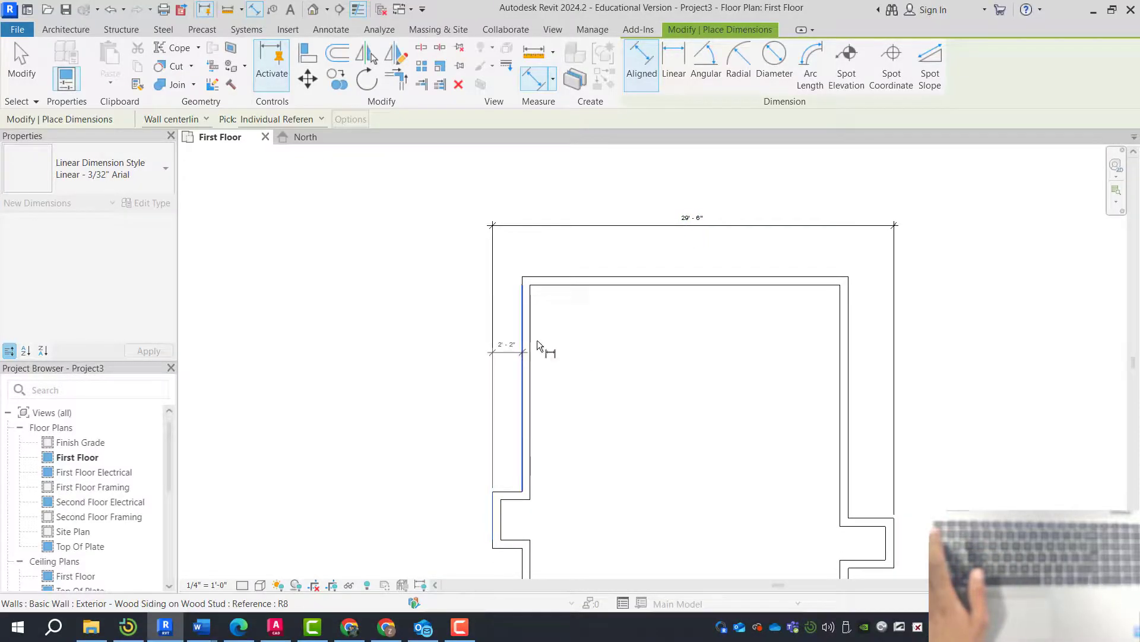
{"action": "left_click", "coordinate": [854, 300]}
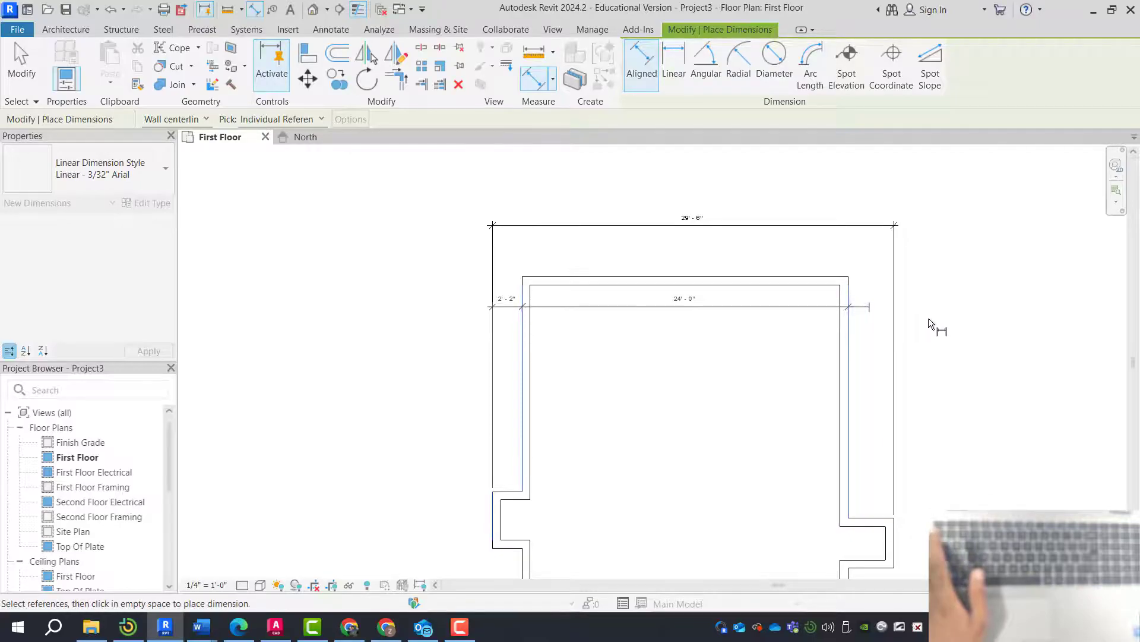
{"action": "left_click", "coordinate": [895, 536]}
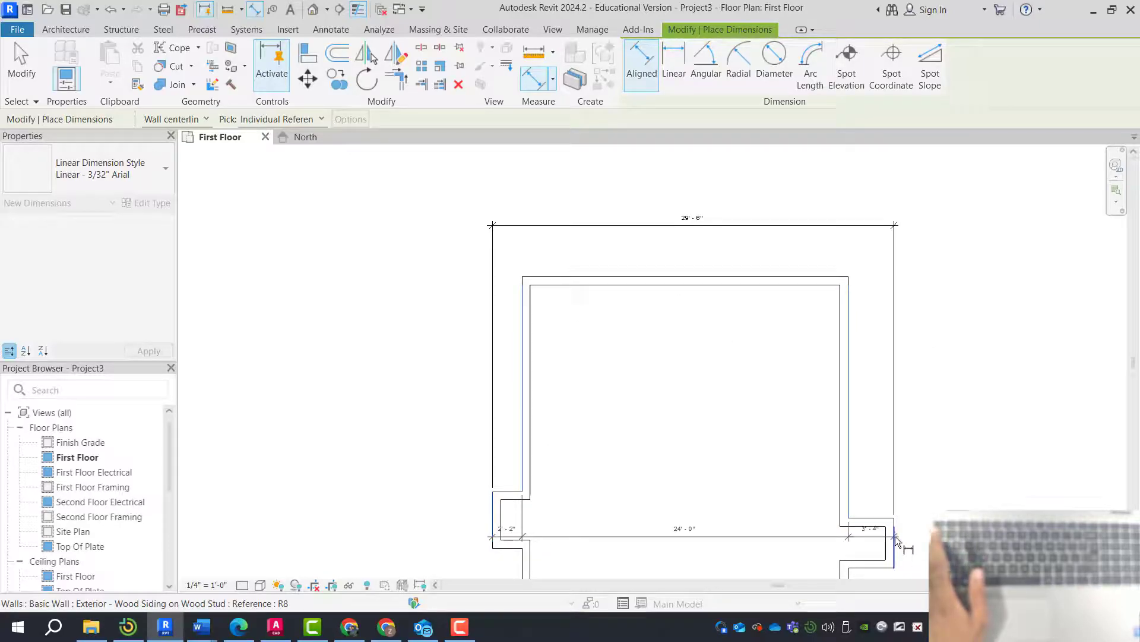
{"action": "left_click", "coordinate": [859, 247]}
{"action": "scroll", "coordinate": [493, 251], "scroll_direction": "up", "scroll_amount": 1}
{"action": "scroll", "coordinate": [494, 251], "scroll_direction": "up", "scroll_amount": 1}
{"action": "key", "text": "Escape"}
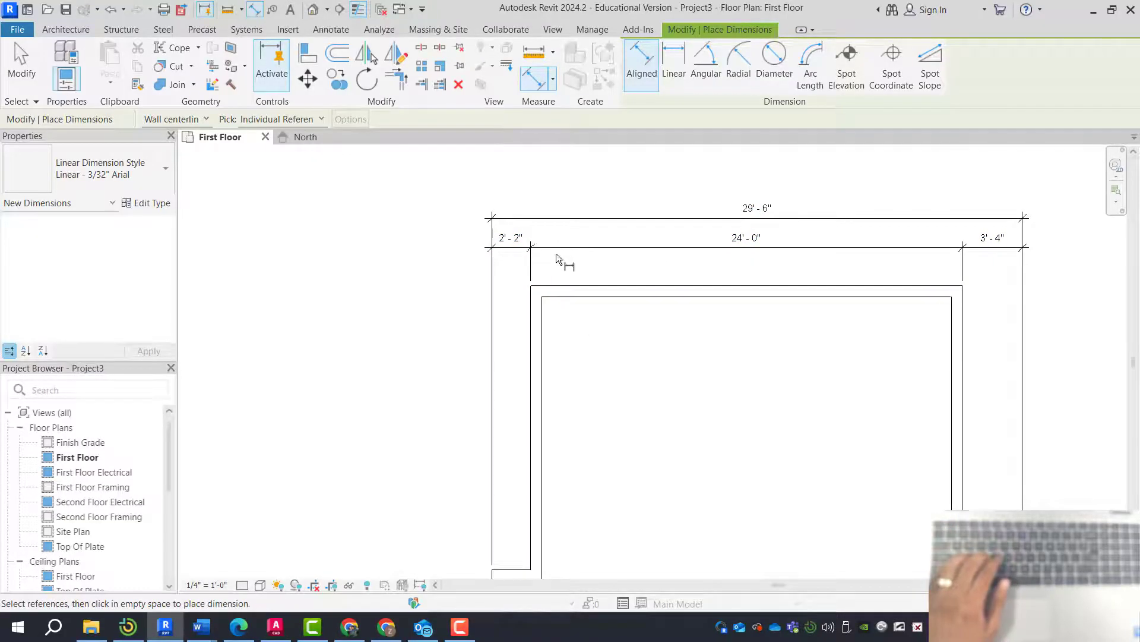
Step: Place an overall aligned dimension east of the plan between the exterior faces of the north and south walls
{"action": "scroll", "coordinate": [410, 313], "scroll_direction": "down", "scroll_amount": 1}
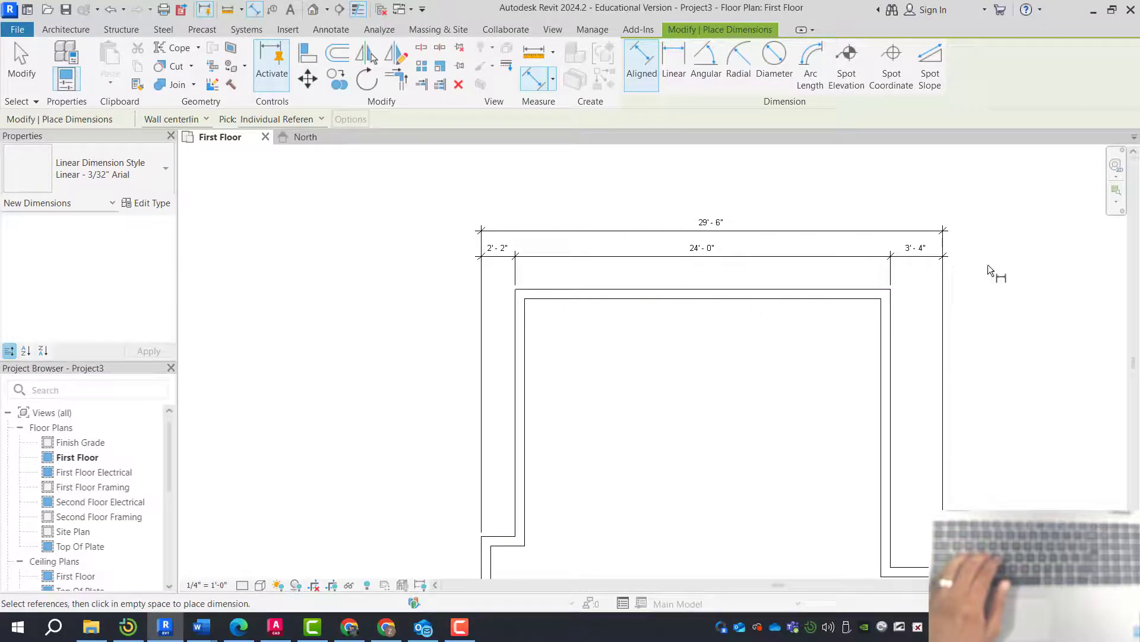
{"action": "scroll", "coordinate": [778, 278], "scroll_direction": "down", "scroll_amount": 1}
{"action": "scroll", "coordinate": [873, 291], "scroll_direction": "down", "scroll_amount": 1}
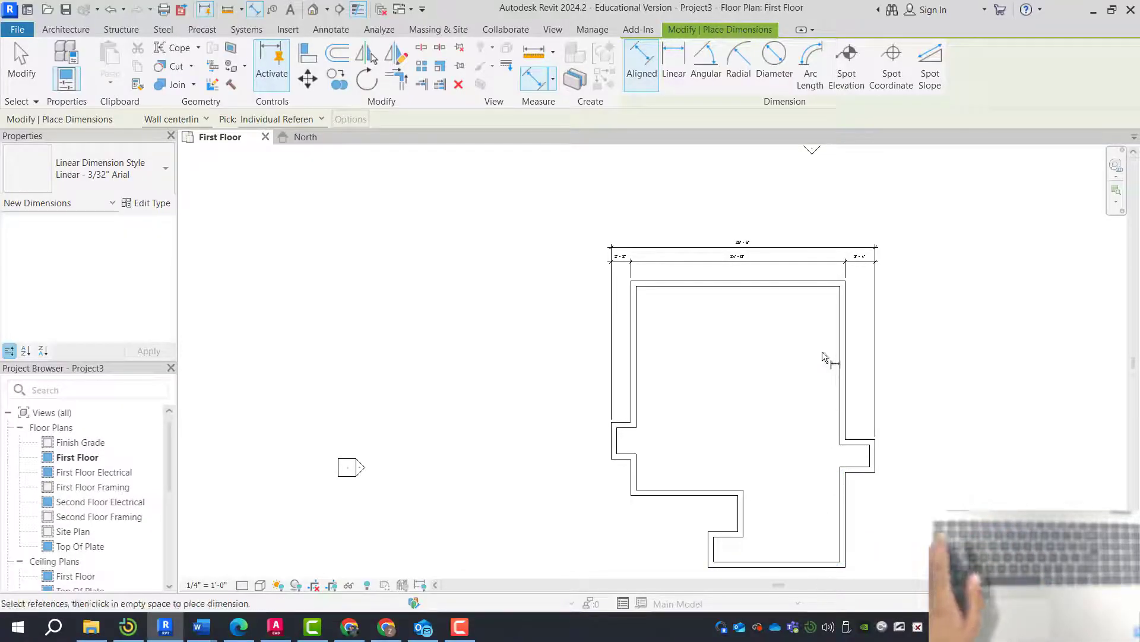
{"action": "left_click", "coordinate": [827, 283]}
{"action": "scroll", "coordinate": [831, 297], "scroll_direction": "down", "scroll_amount": 2}
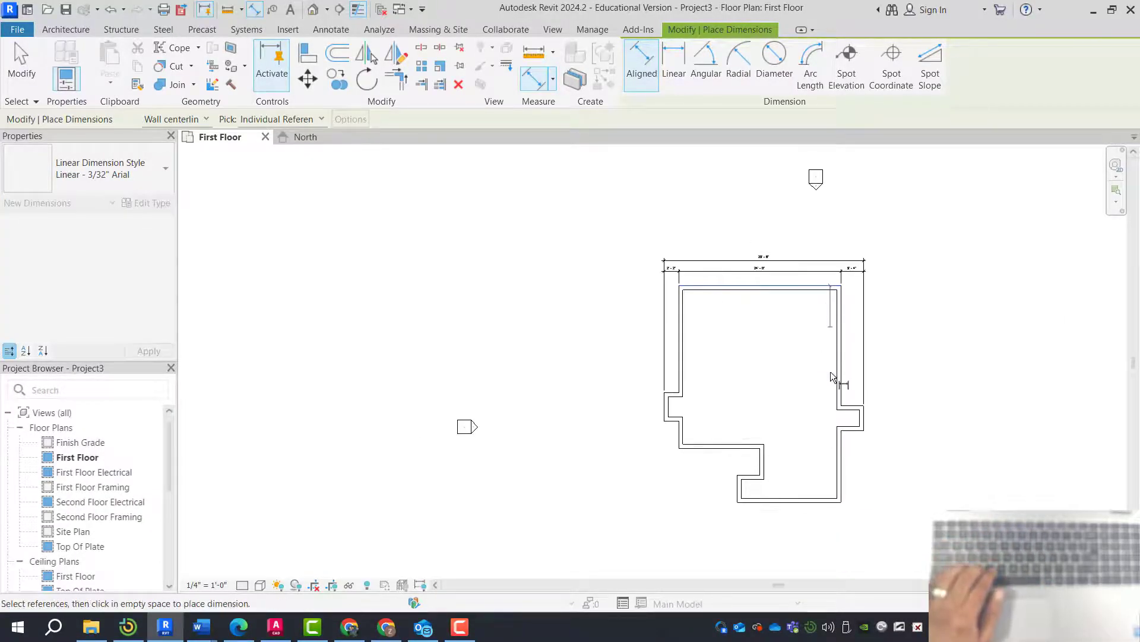
{"action": "left_click", "coordinate": [833, 501]}
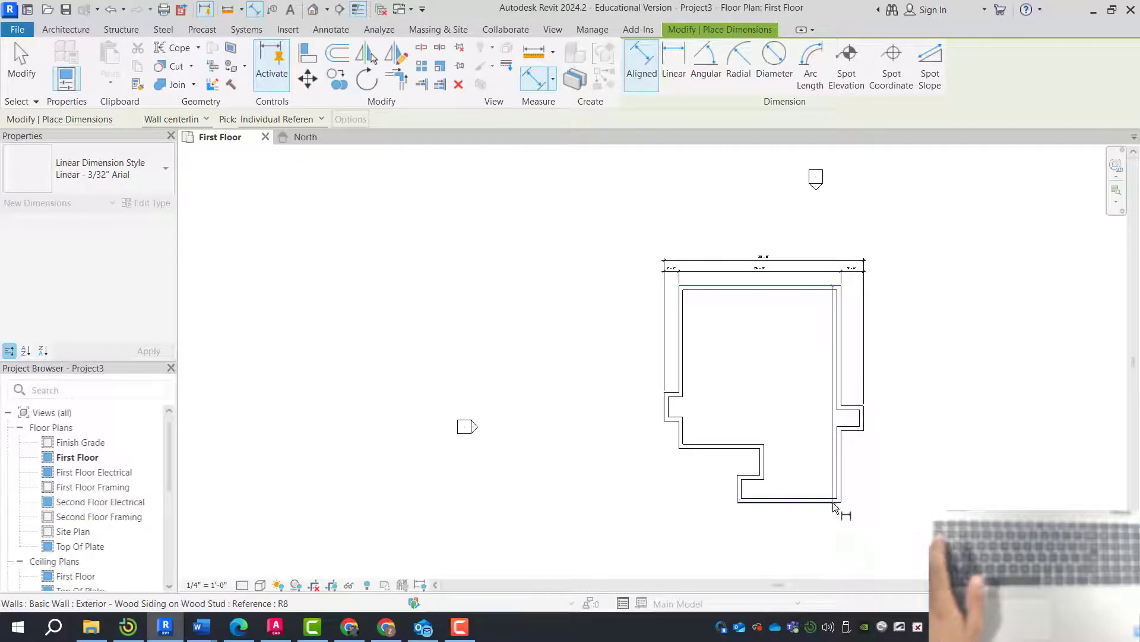
{"action": "scroll", "coordinate": [879, 440], "scroll_direction": "up", "scroll_amount": 2}
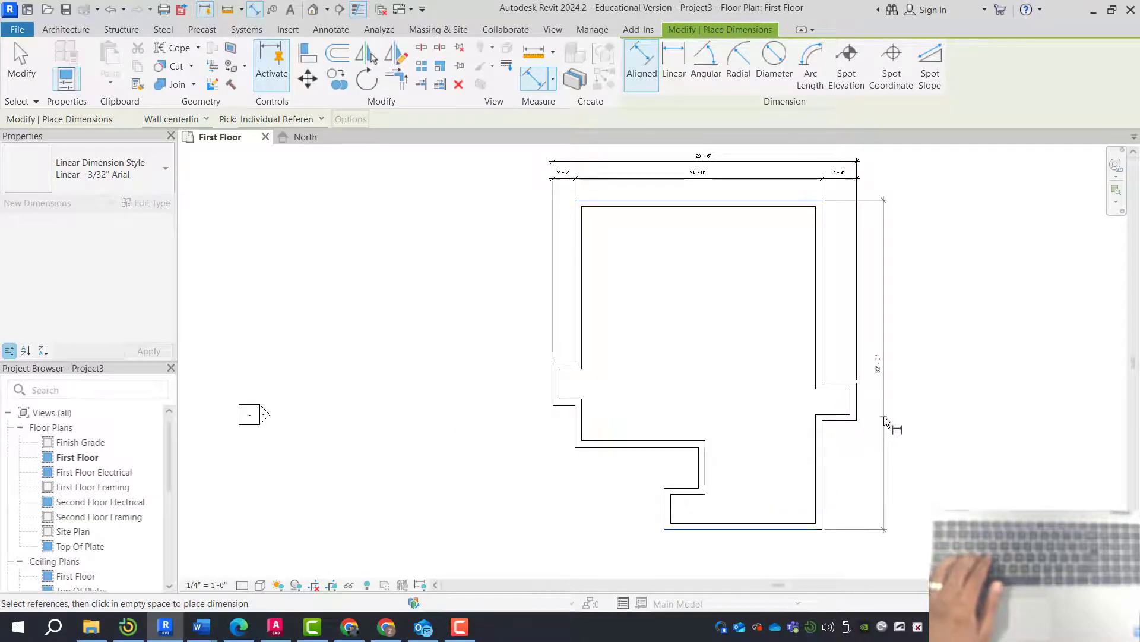
{"action": "left_click", "coordinate": [885, 416]}
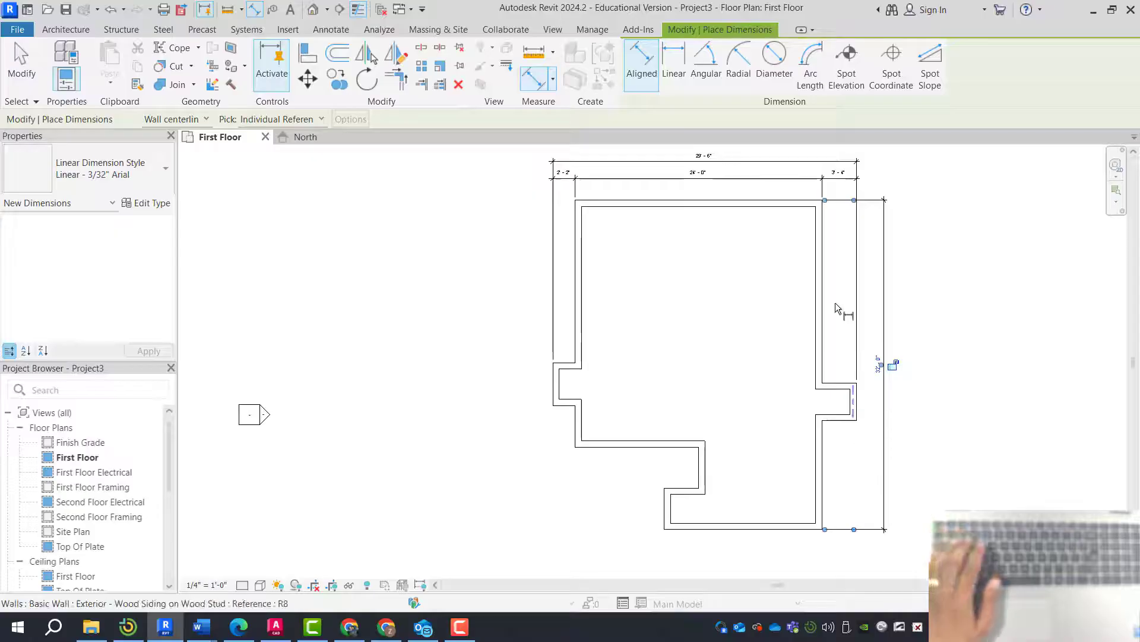
Step: Dimension from the north wall's exterior face to the north face of the east bump-out, inside the overall east dimension
{"action": "left_click", "coordinate": [795, 203]}
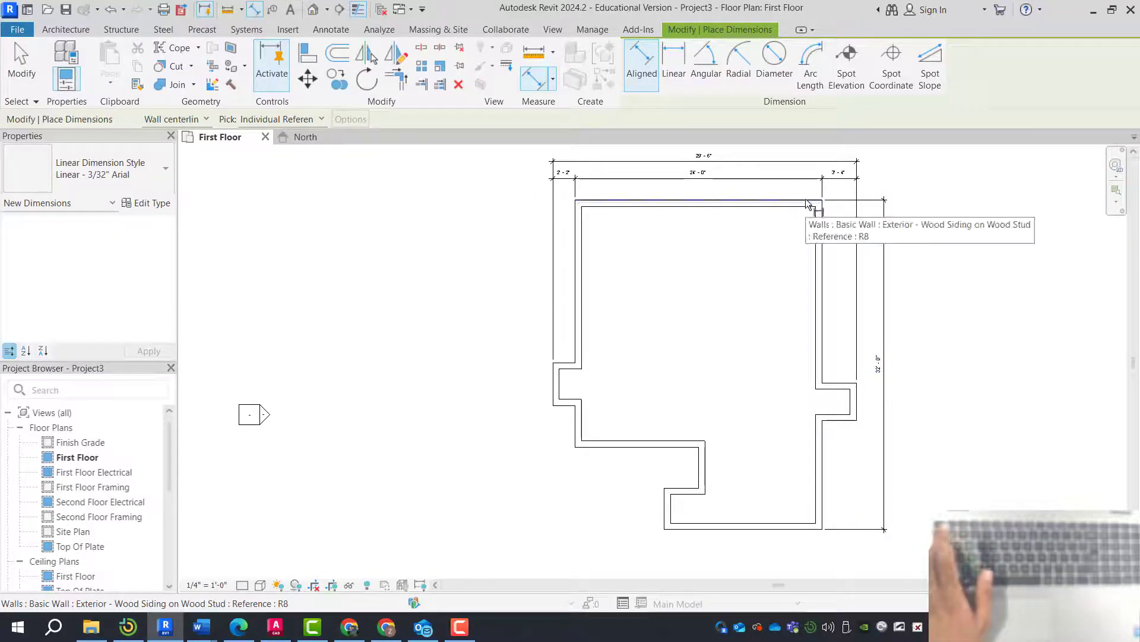
{"action": "left_click", "coordinate": [805, 199]}
{"action": "scroll", "coordinate": [837, 350], "scroll_direction": "up", "scroll_amount": 2}
{"action": "scroll", "coordinate": [853, 358], "scroll_direction": "down", "scroll_amount": 3}
{"action": "scroll", "coordinate": [863, 336], "scroll_direction": "up", "scroll_amount": 1}
{"action": "left_click", "coordinate": [859, 351]}
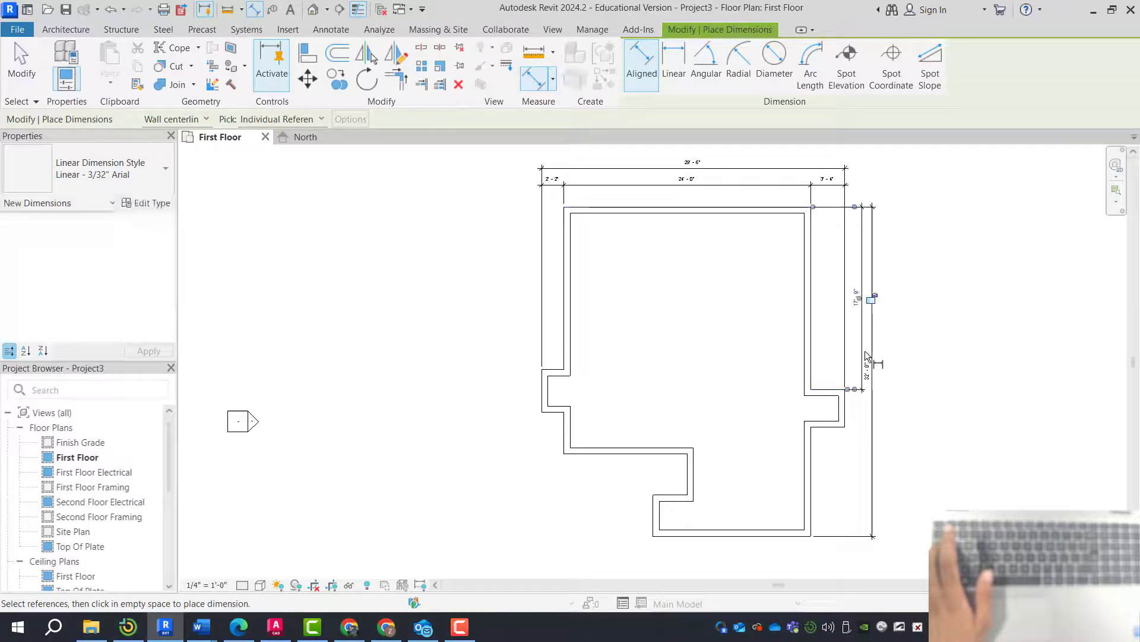
Step: Continue the inner east dimension string across the bump-out and down to the south wall's exterior face, and end the Aligned Dimension command
{"action": "scroll", "coordinate": [850, 392], "scroll_direction": "up", "scroll_amount": 2}
{"action": "left_click", "coordinate": [838, 397]}
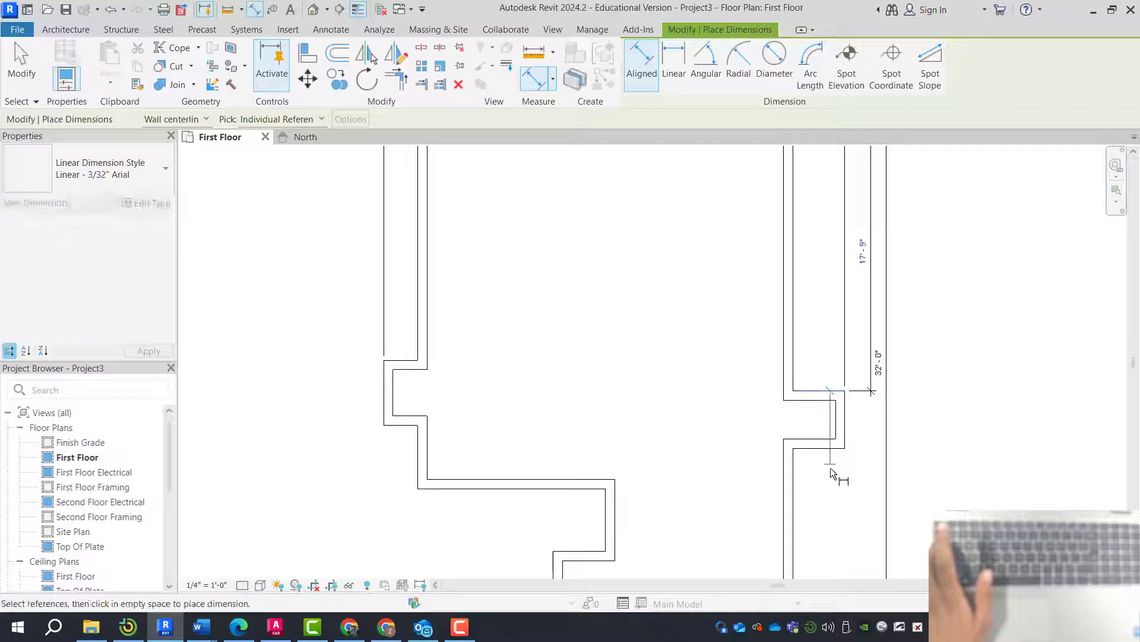
{"action": "left_click", "coordinate": [833, 449]}
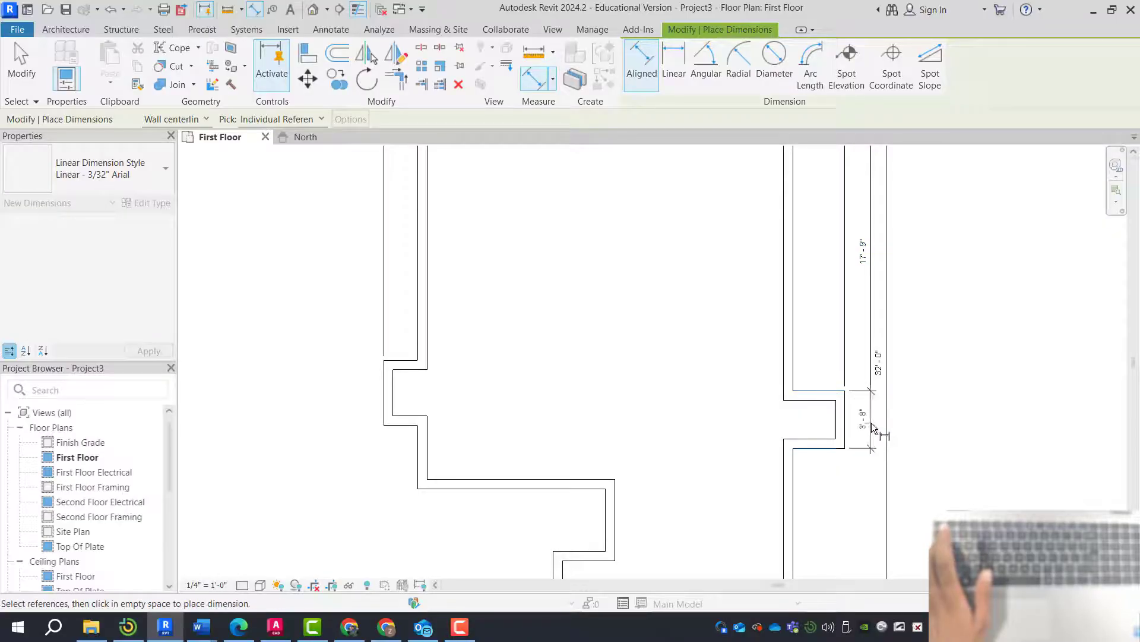
{"action": "scroll", "coordinate": [873, 429], "scroll_direction": "down", "scroll_amount": 3}
{"action": "scroll", "coordinate": [818, 496], "scroll_direction": "up", "scroll_amount": 3}
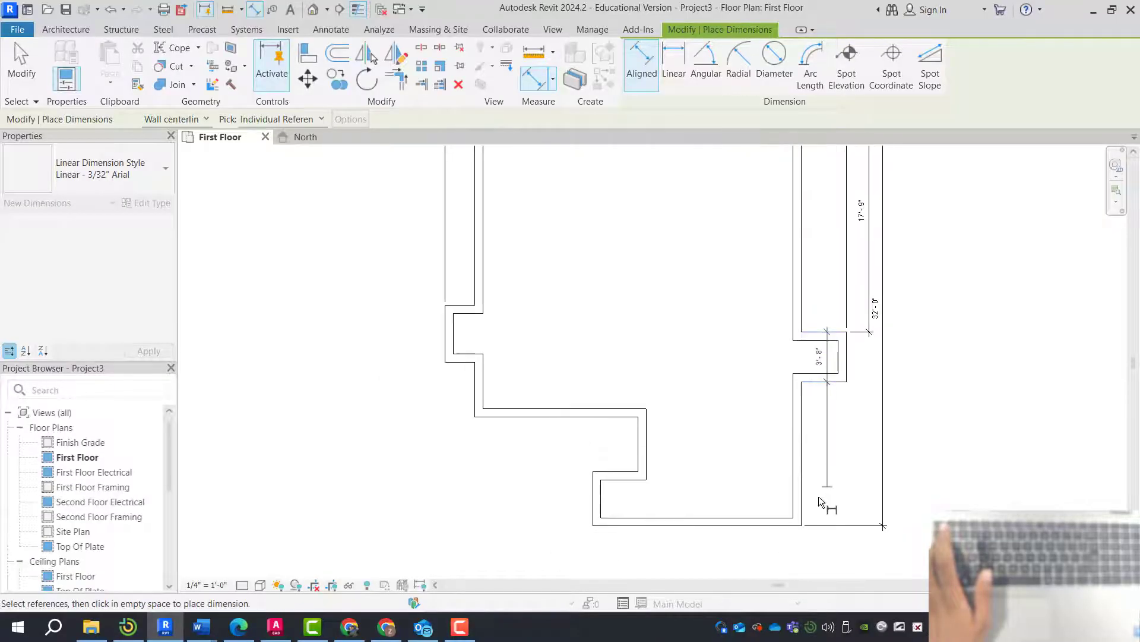
{"action": "left_click", "coordinate": [799, 526]}
{"action": "scroll", "coordinate": [882, 454], "scroll_direction": "up", "scroll_amount": 2}
{"action": "left_click", "coordinate": [861, 380]}
{"action": "key", "text": "Escape"}
{"action": "key", "text": "Escape"}
Step: Try a view scale of 3/4" = 1'-0" on the dimensioned plan and set it back to 1/4" = 1'-0"
{"action": "scroll", "coordinate": [857, 408], "scroll_direction": "down", "scroll_amount": 2}
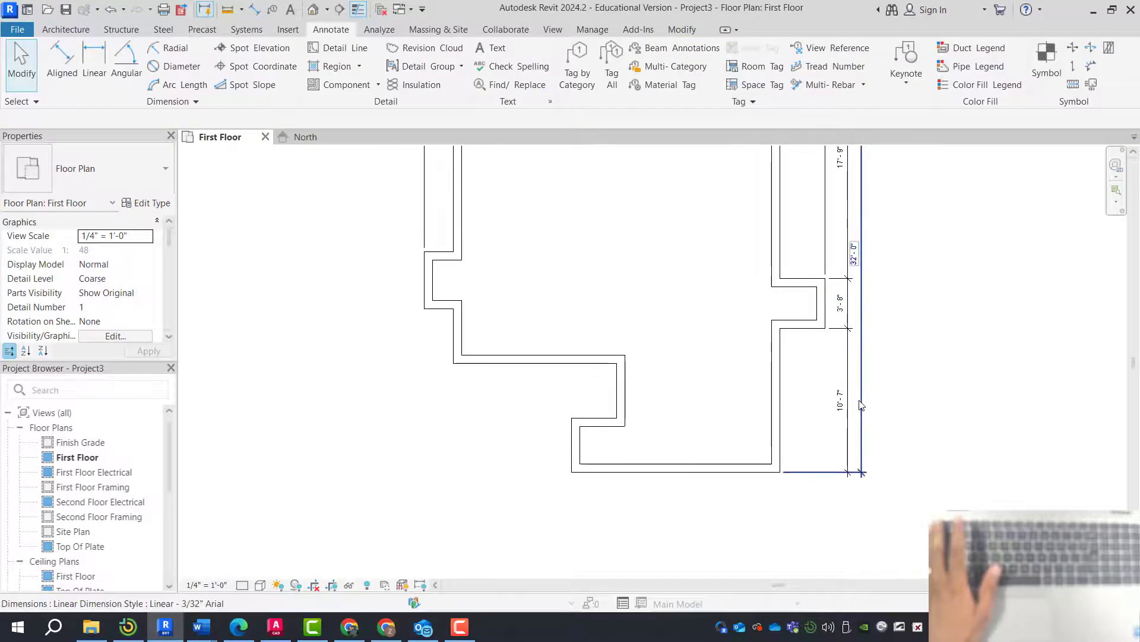
{"action": "scroll", "coordinate": [847, 336], "scroll_direction": "down", "scroll_amount": 2}
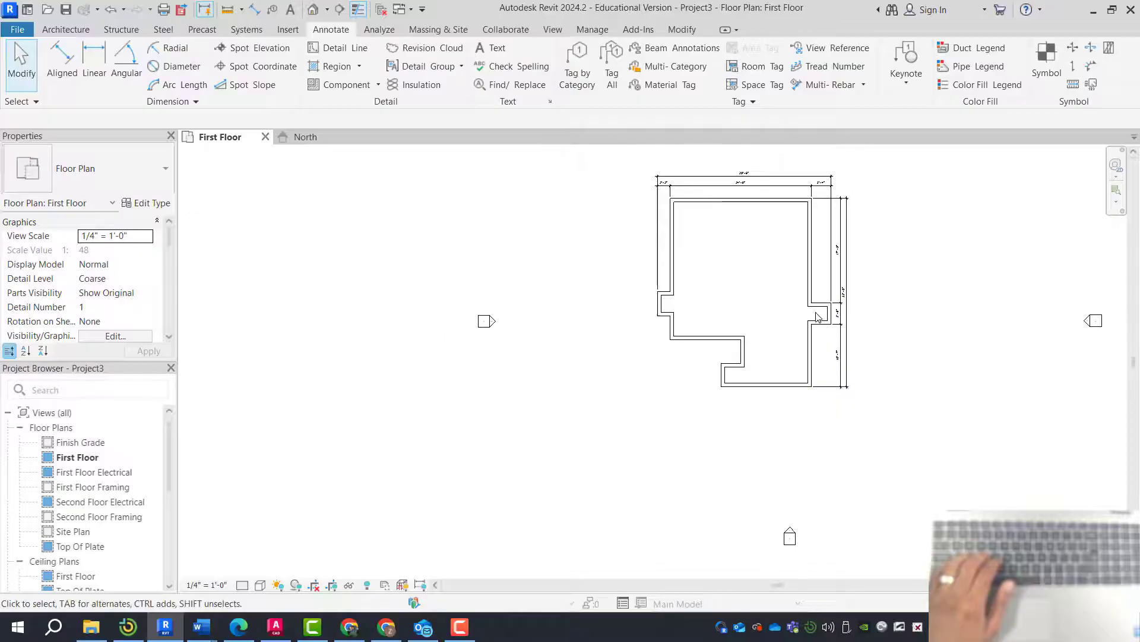
{"action": "scroll", "coordinate": [872, 178], "scroll_direction": "up", "scroll_amount": 4}
{"action": "scroll", "coordinate": [872, 178], "scroll_direction": "up", "scroll_amount": 2}
{"action": "key", "text": "Escape"}
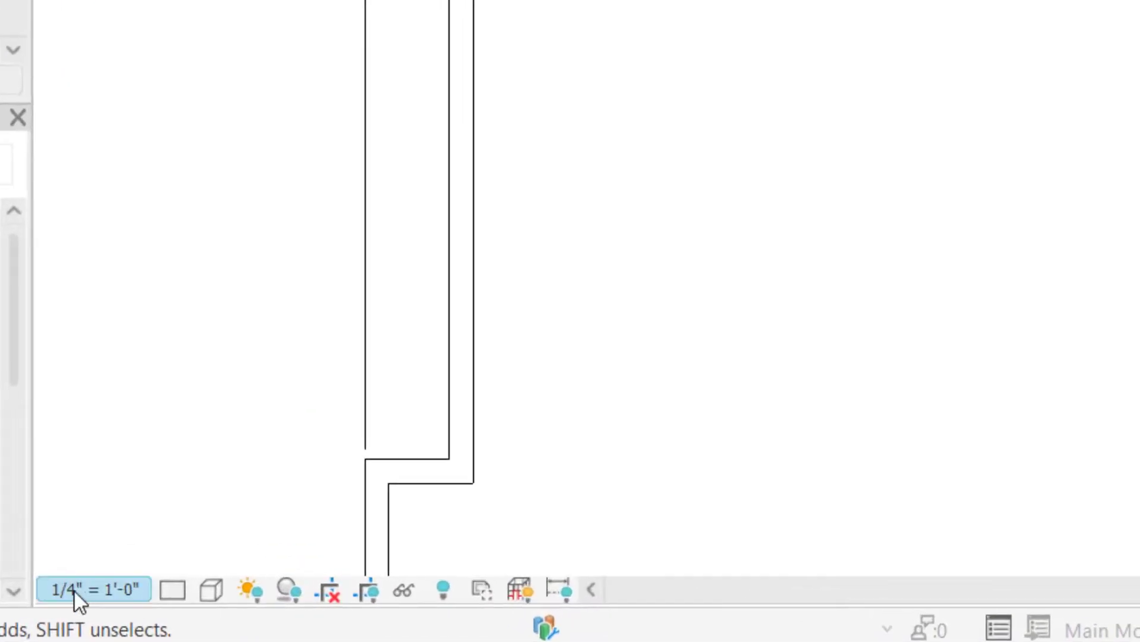
{"action": "left_click", "coordinate": [77, 590]}
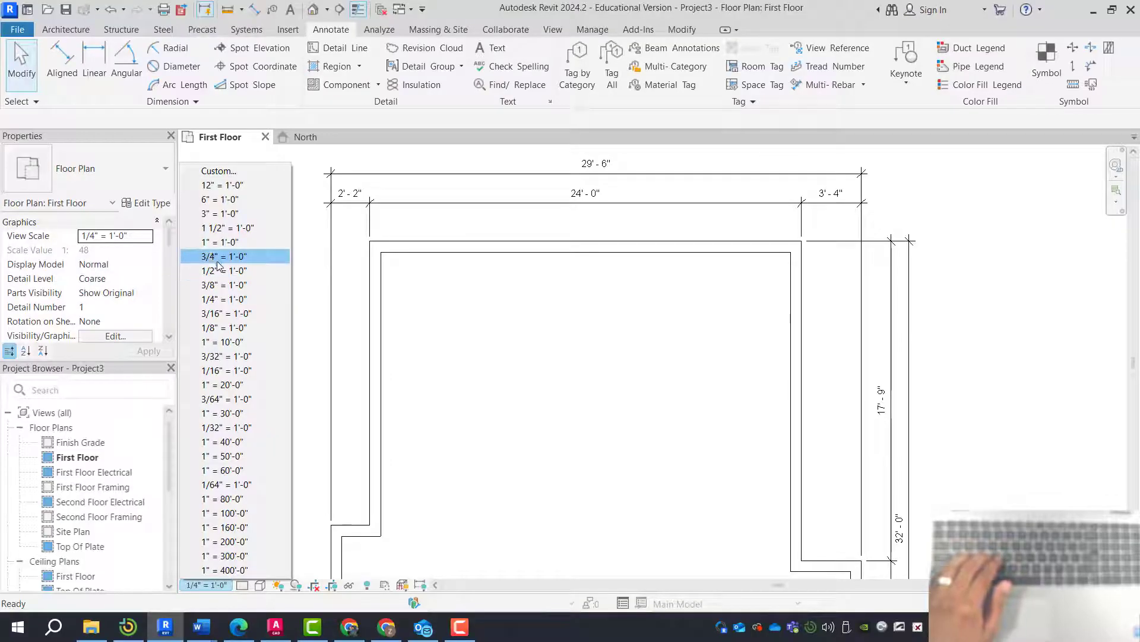
{"action": "left_click", "coordinate": [218, 260]}
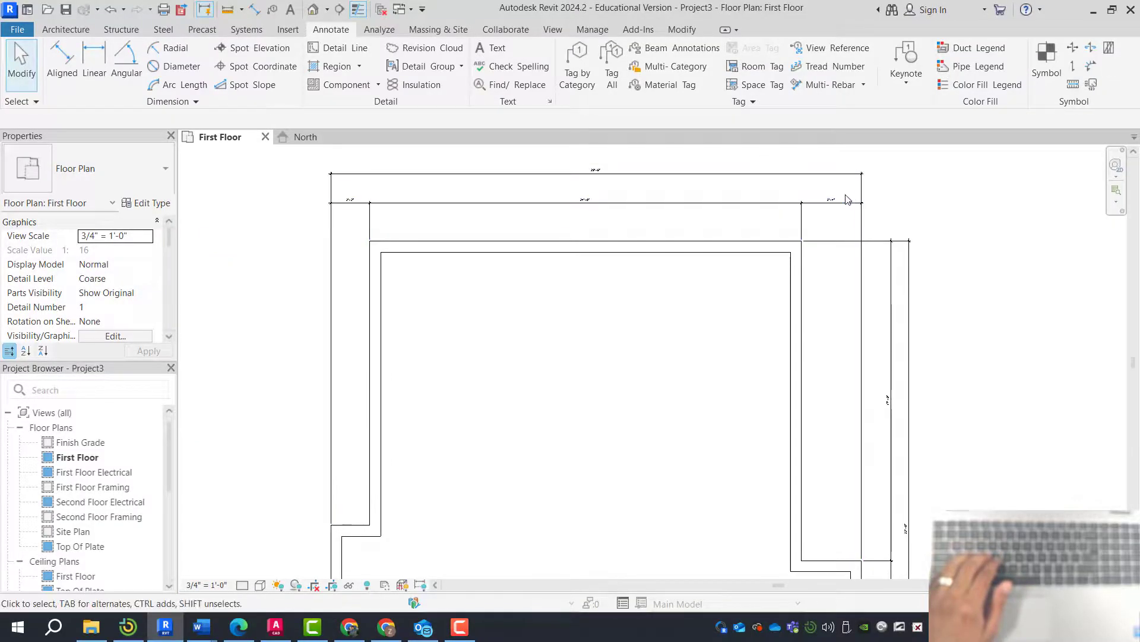
{"action": "left_click", "coordinate": [208, 585]}
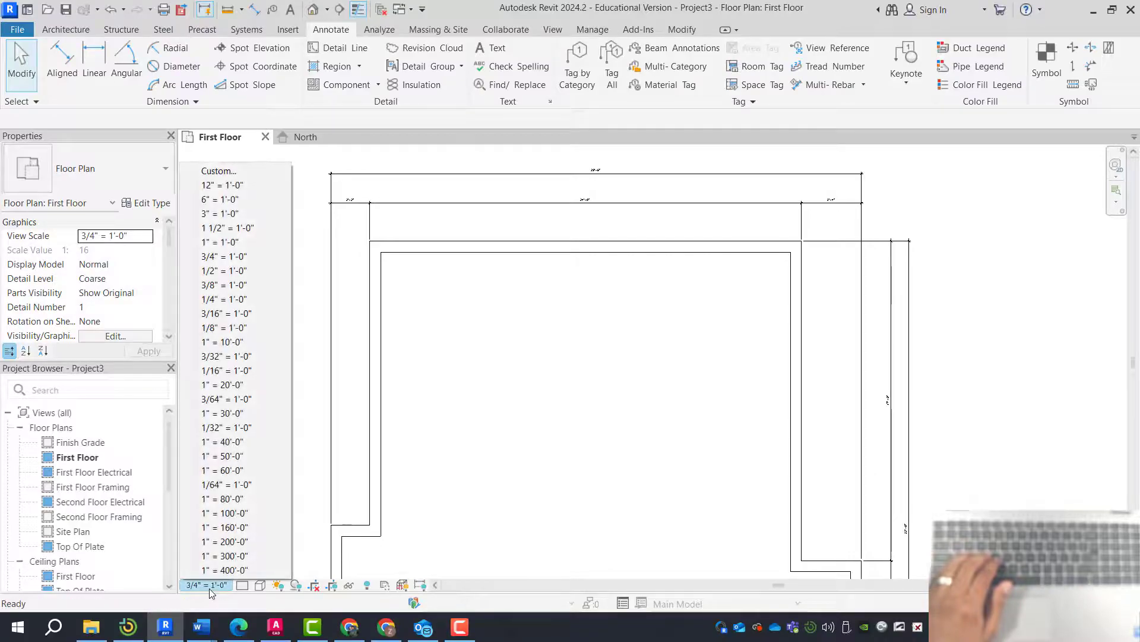
{"action": "left_click", "coordinate": [252, 299]}
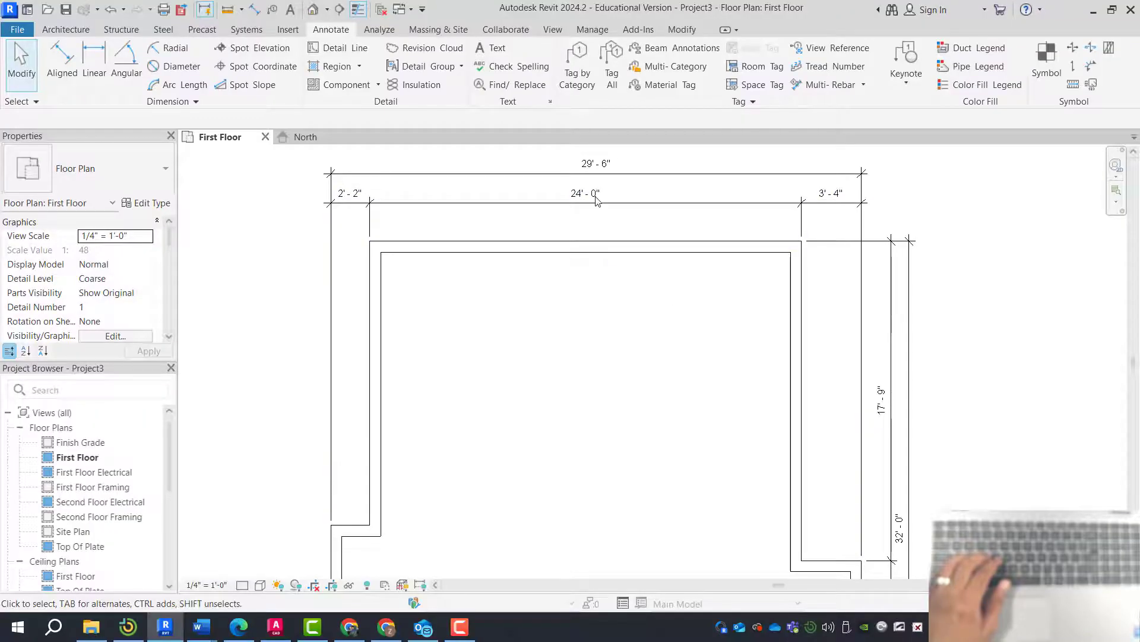
Step: Place an overall aligned dimension below the south wall between the outer faces of the east and west bump-outs
{"action": "scroll", "coordinate": [799, 280], "scroll_direction": "down", "scroll_amount": 5}
{"action": "scroll", "coordinate": [833, 480], "scroll_direction": "up", "scroll_amount": 2}
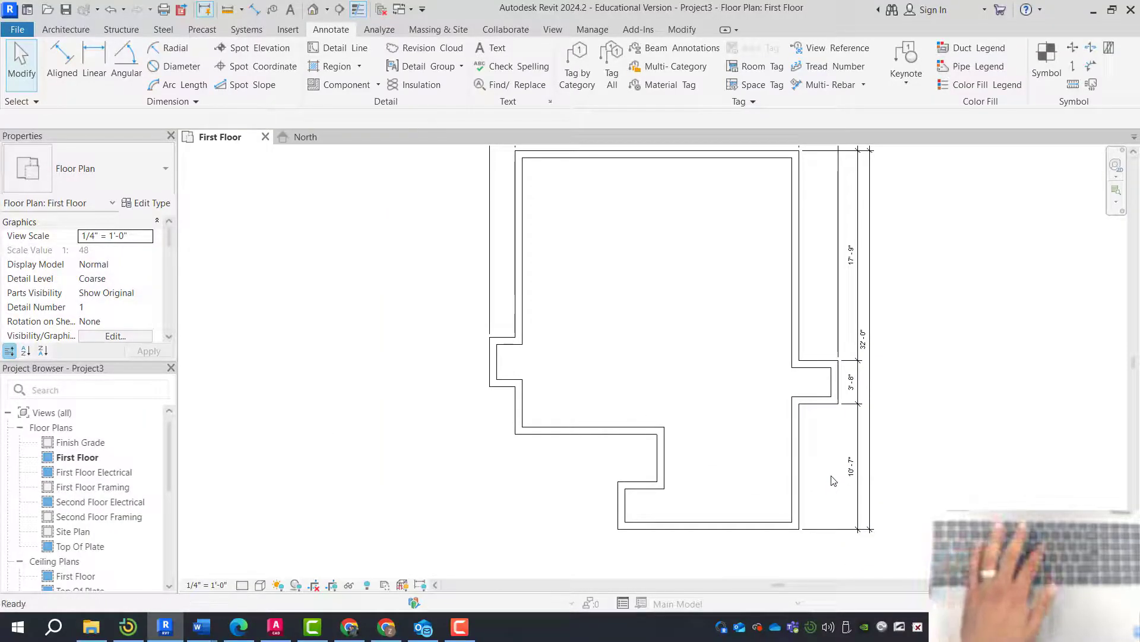
{"action": "key", "text": "i"}
{"action": "scroll", "coordinate": [828, 418], "scroll_direction": "up", "scroll_amount": 1}
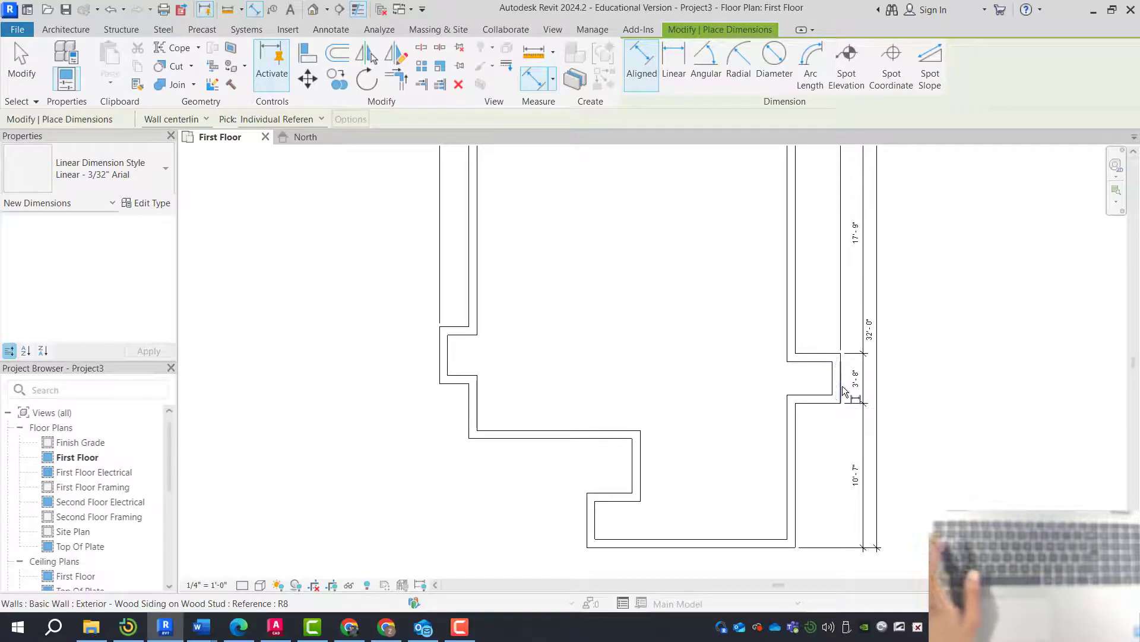
{"action": "left_click", "coordinate": [843, 390]}
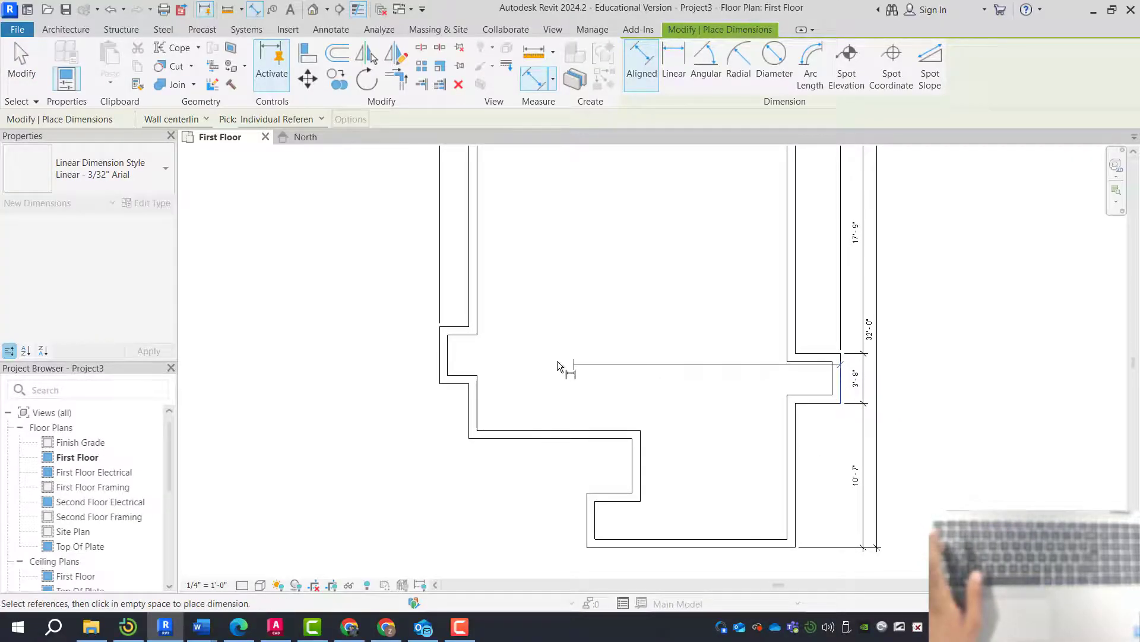
{"action": "left_click", "coordinate": [440, 373]}
{"action": "scroll", "coordinate": [559, 511], "scroll_direction": "down", "scroll_amount": 4}
{"action": "scroll", "coordinate": [552, 515], "scroll_direction": "up", "scroll_amount": 3}
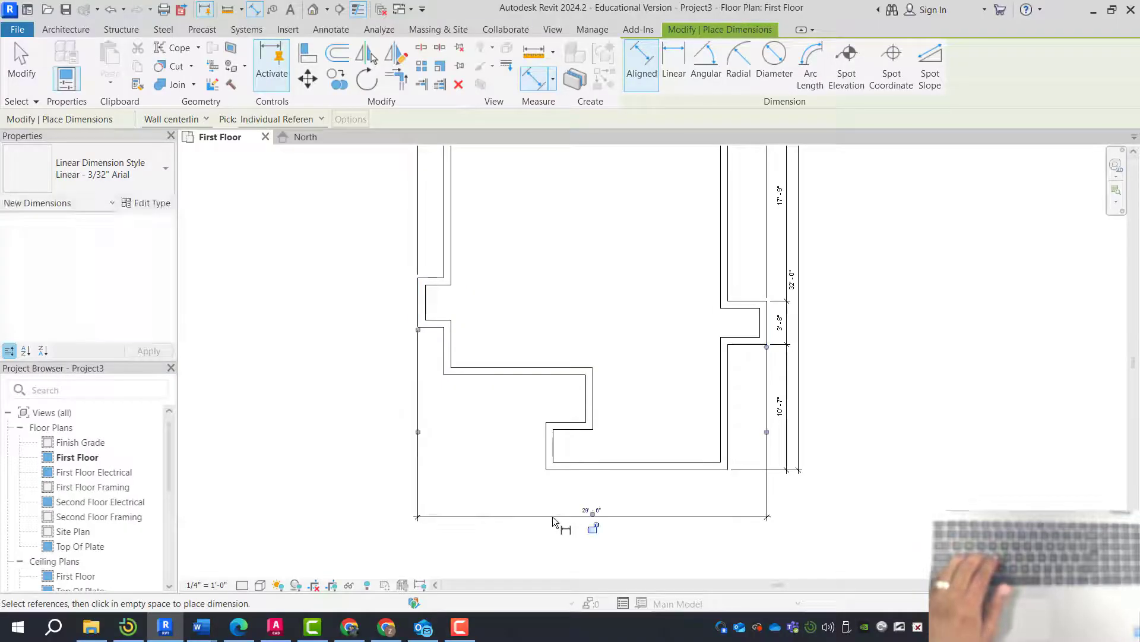
{"action": "left_click", "coordinate": [552, 516]}
Step: Add a chained dimension string above the overall south dimension, referencing the east bump-out, east wall, southern projection's west face, west wall and west bump-out
{"action": "scroll", "coordinate": [682, 383], "scroll_direction": "up", "scroll_amount": 1}
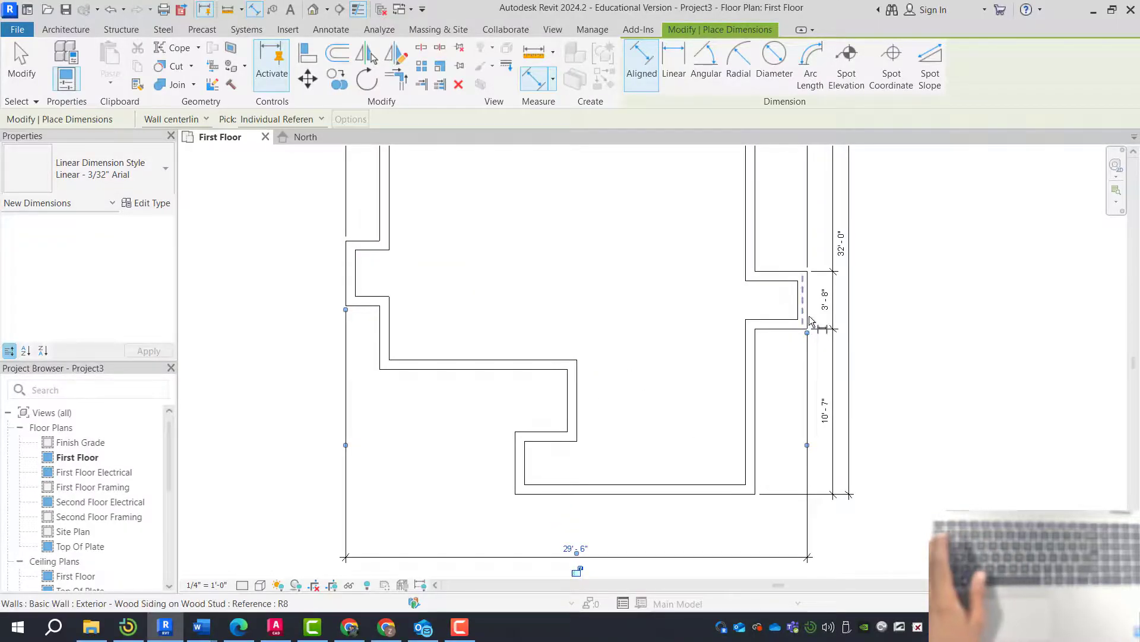
{"action": "left_click", "coordinate": [809, 320]}
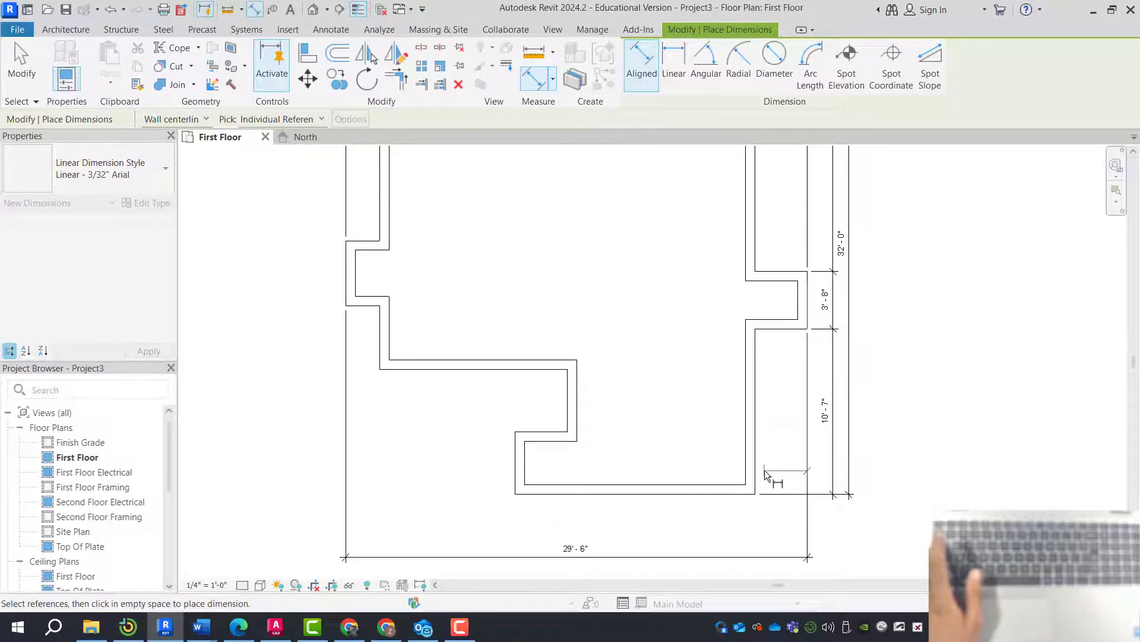
{"action": "left_click", "coordinate": [758, 472]}
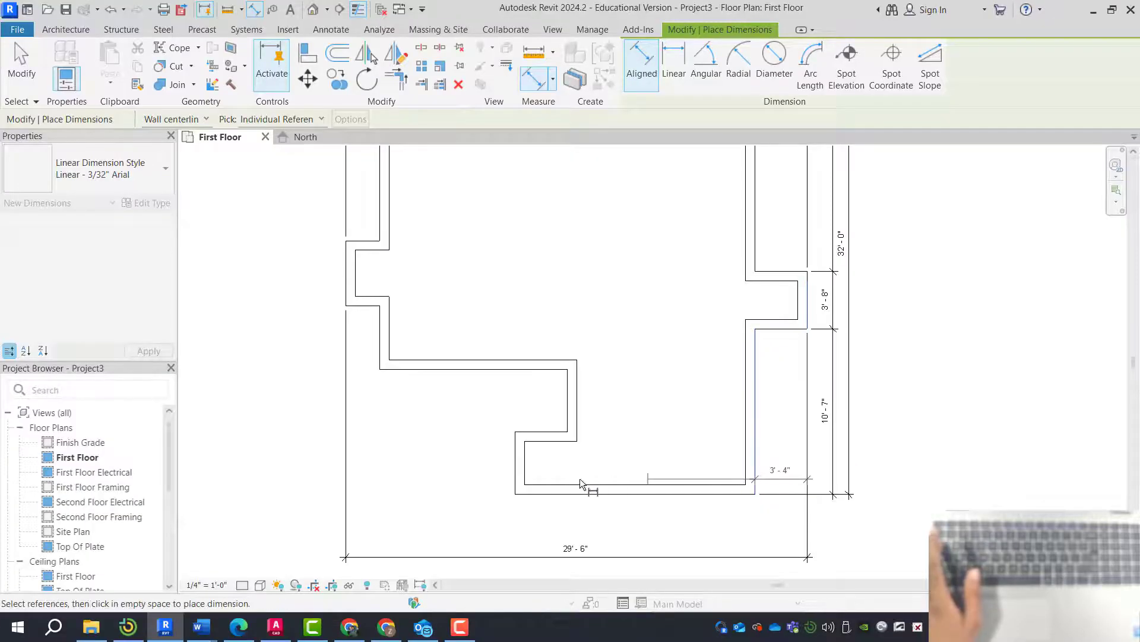
{"action": "left_click", "coordinate": [511, 487]}
{"action": "left_click", "coordinate": [376, 368]}
{"action": "left_click", "coordinate": [346, 301]}
{"action": "scroll", "coordinate": [478, 334], "scroll_direction": "down", "scroll_amount": 2}
{"action": "left_click", "coordinate": [650, 491]}
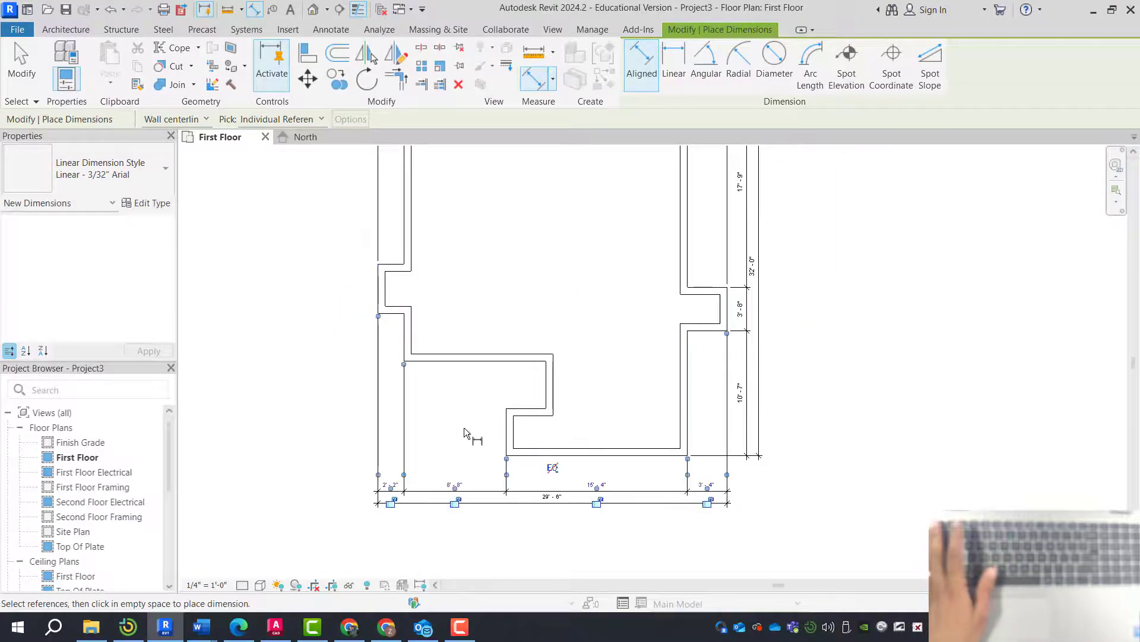
Step: Place a chained dimension string along the west side, from the south wall through both southern steps and the west bump-out's faces to the north wall
{"action": "scroll", "coordinate": [584, 523], "scroll_direction": "up", "scroll_amount": 2}
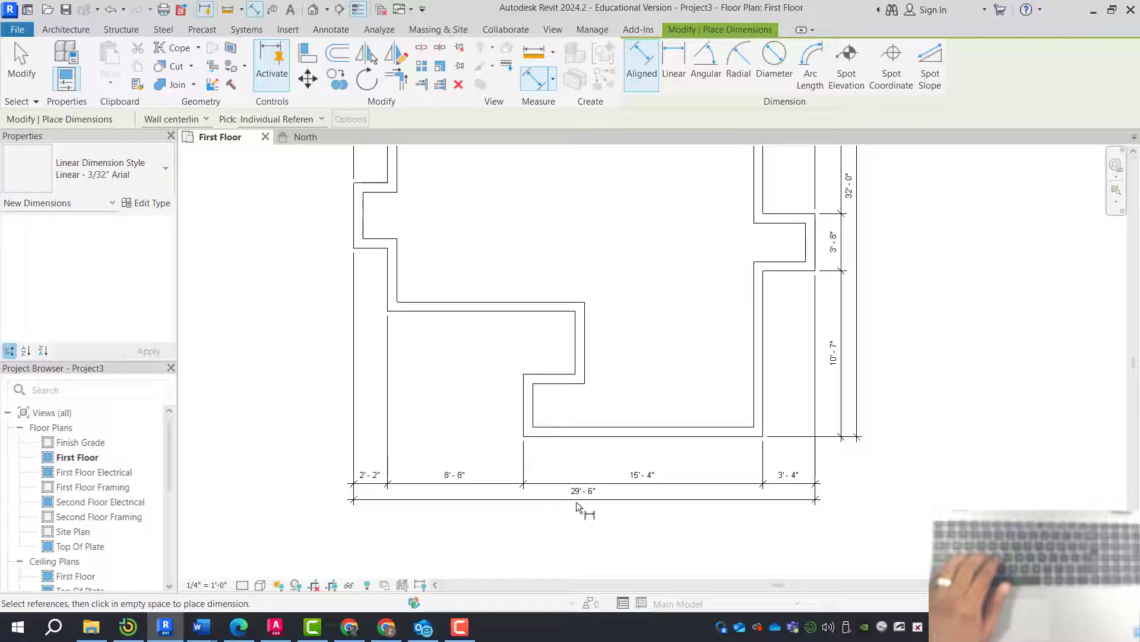
{"action": "scroll", "coordinate": [582, 503], "scroll_direction": "down", "scroll_amount": 3}
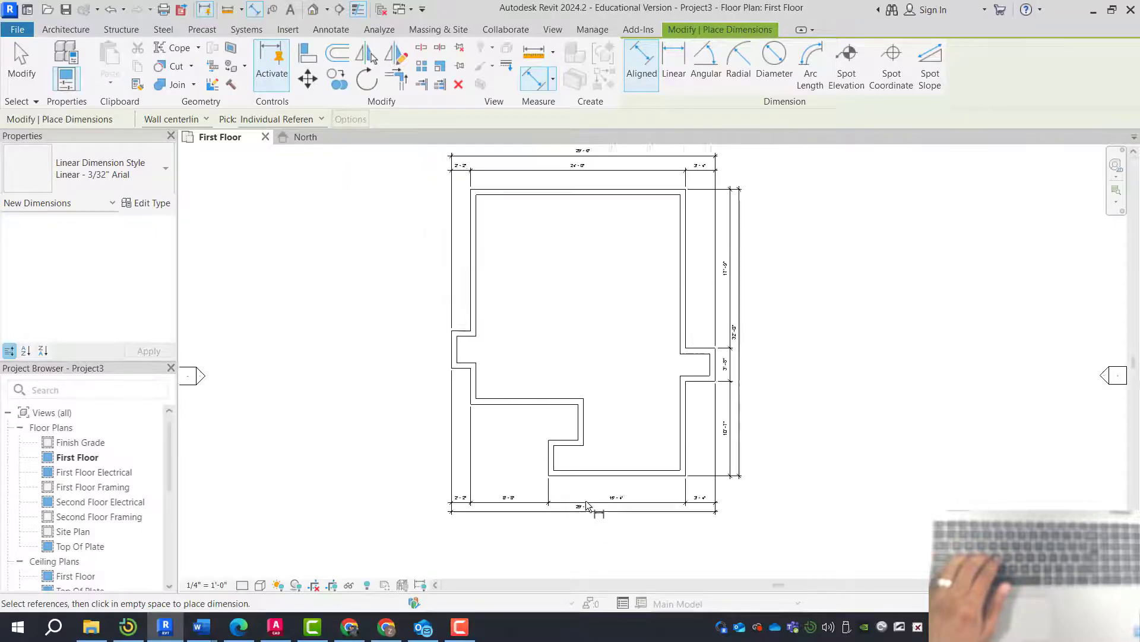
{"action": "scroll", "coordinate": [600, 232], "scroll_direction": "up", "scroll_amount": 4}
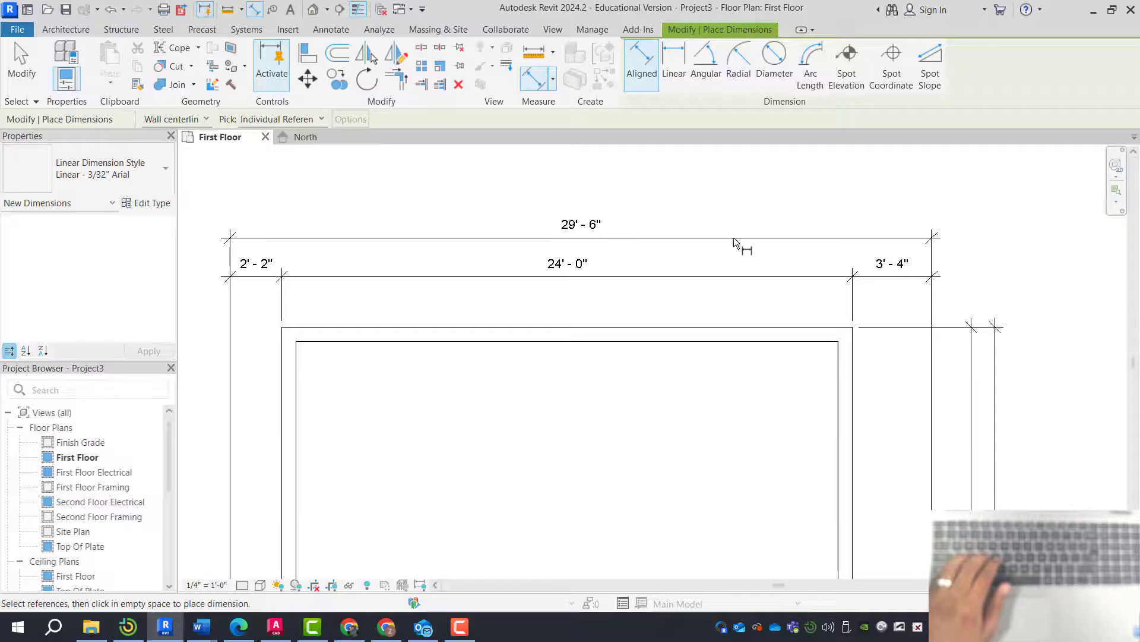
{"action": "scroll", "coordinate": [773, 241], "scroll_direction": "down", "scroll_amount": 2}
{"action": "scroll", "coordinate": [799, 531], "scroll_direction": "down", "scroll_amount": 2}
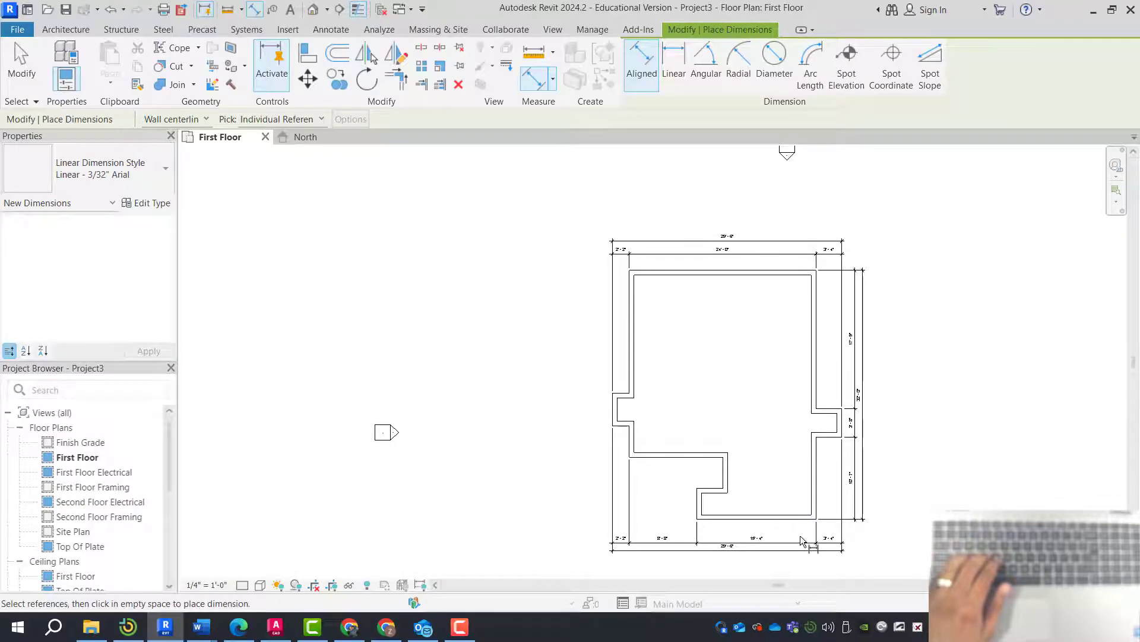
{"action": "left_click", "coordinate": [737, 525]}
{"action": "scroll", "coordinate": [734, 518], "scroll_direction": "up", "scroll_amount": 2}
{"action": "left_click", "coordinate": [726, 493]}
{"action": "left_click", "coordinate": [669, 445]}
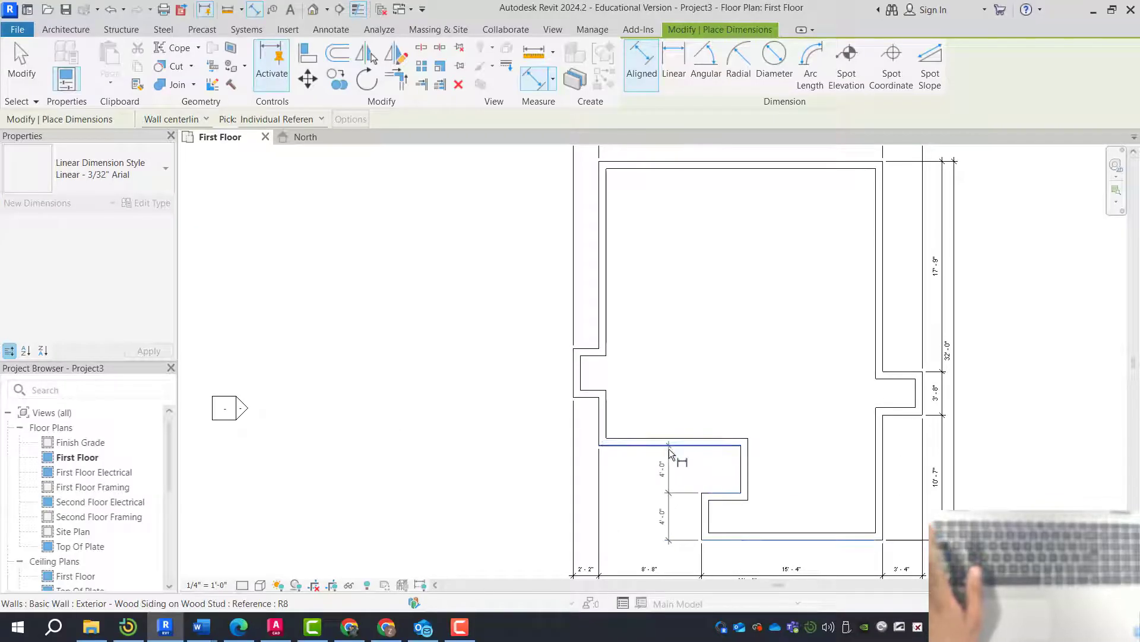
{"action": "left_click", "coordinate": [586, 402]}
{"action": "left_click", "coordinate": [591, 351]}
{"action": "scroll", "coordinate": [547, 386], "scroll_direction": "down", "scroll_amount": 2}
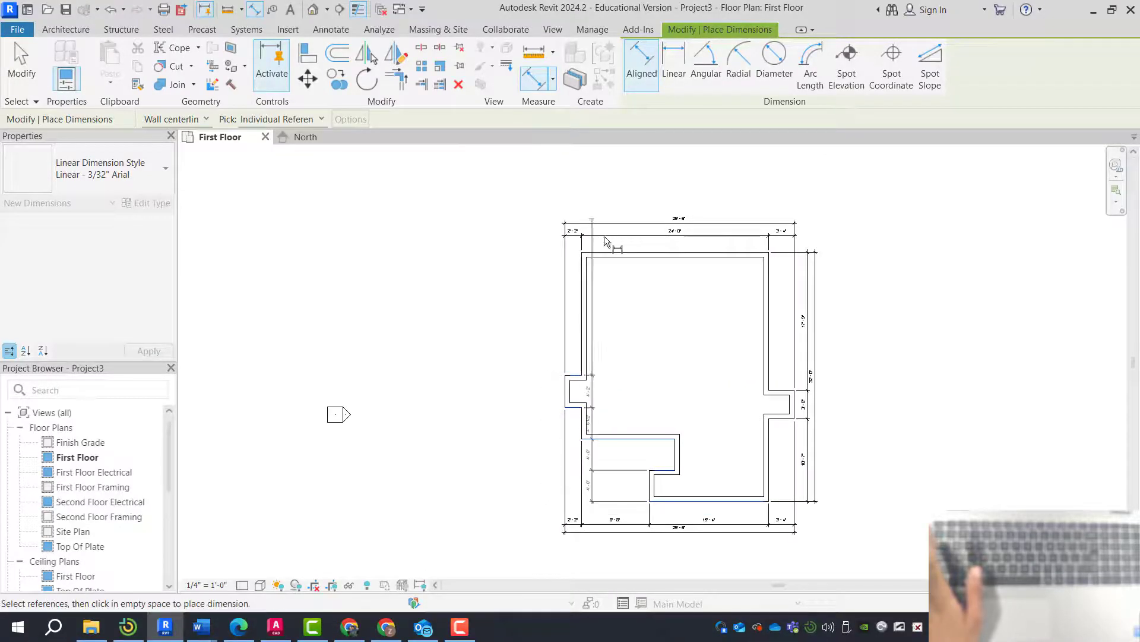
{"action": "scroll", "coordinate": [617, 242], "scroll_direction": "up", "scroll_amount": 1}
{"action": "left_click", "coordinate": [622, 254]}
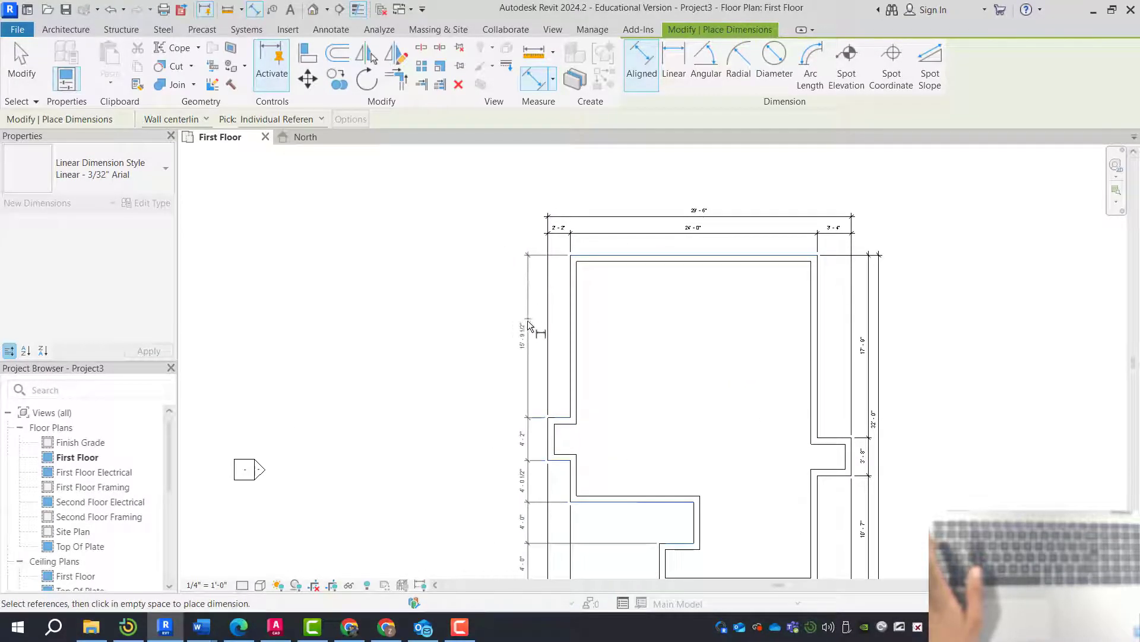
{"action": "left_click", "coordinate": [530, 328]}
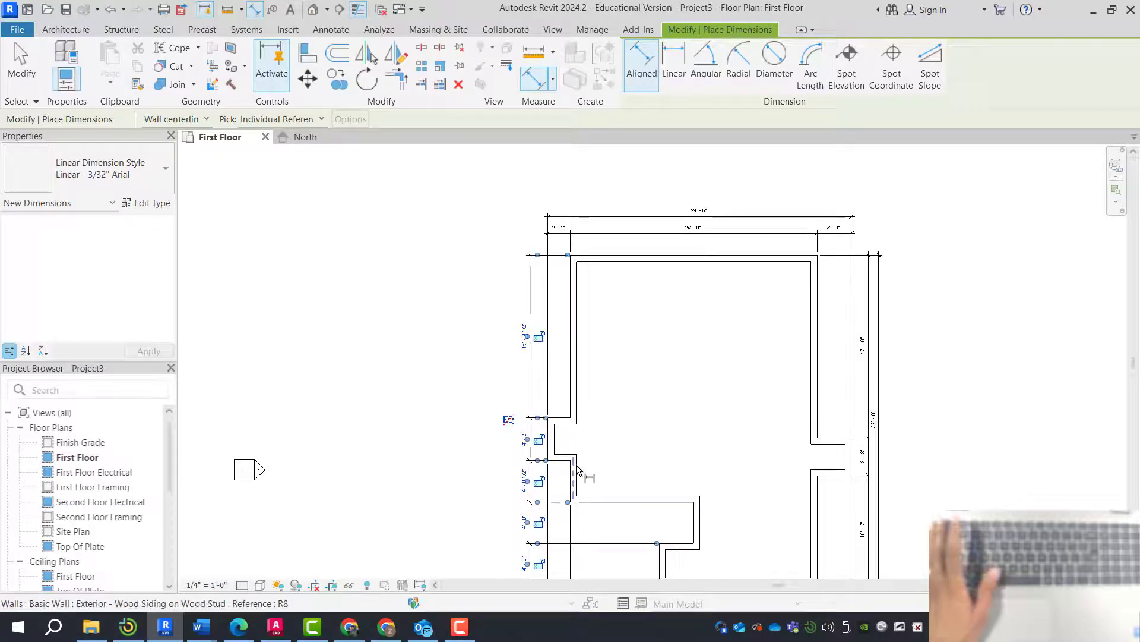
{"action": "scroll", "coordinate": [664, 355], "scroll_direction": "down", "scroll_amount": 2}
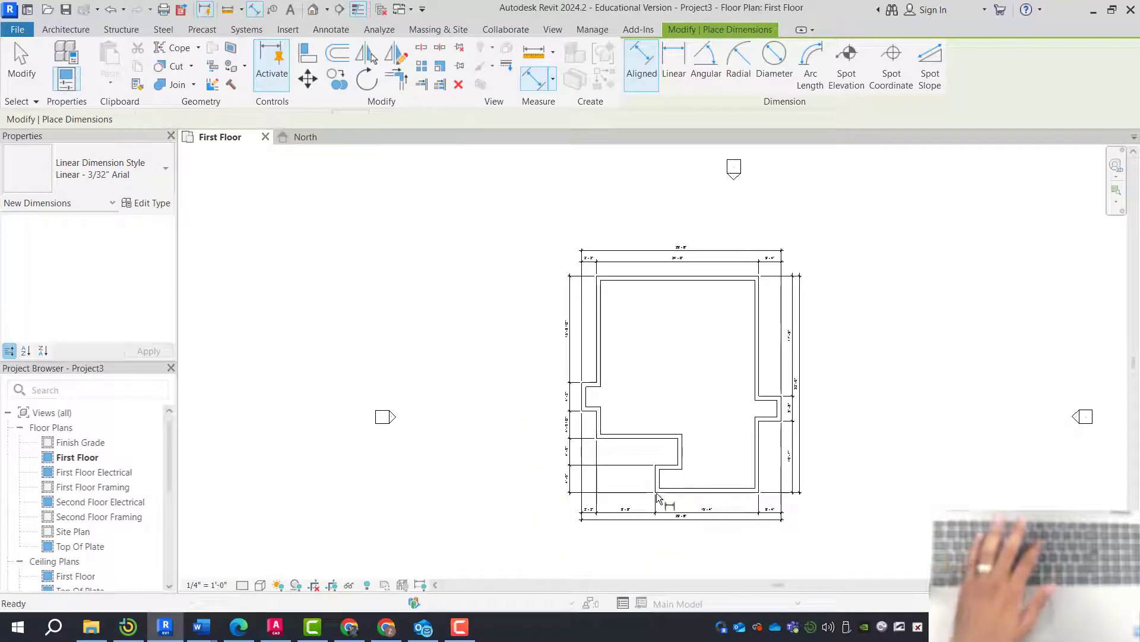
Step: Place an overall aligned dimension along the west side, from the south wall's outer face to the north wall's outer face
{"action": "scroll", "coordinate": [657, 497], "scroll_direction": "up", "scroll_amount": 2}
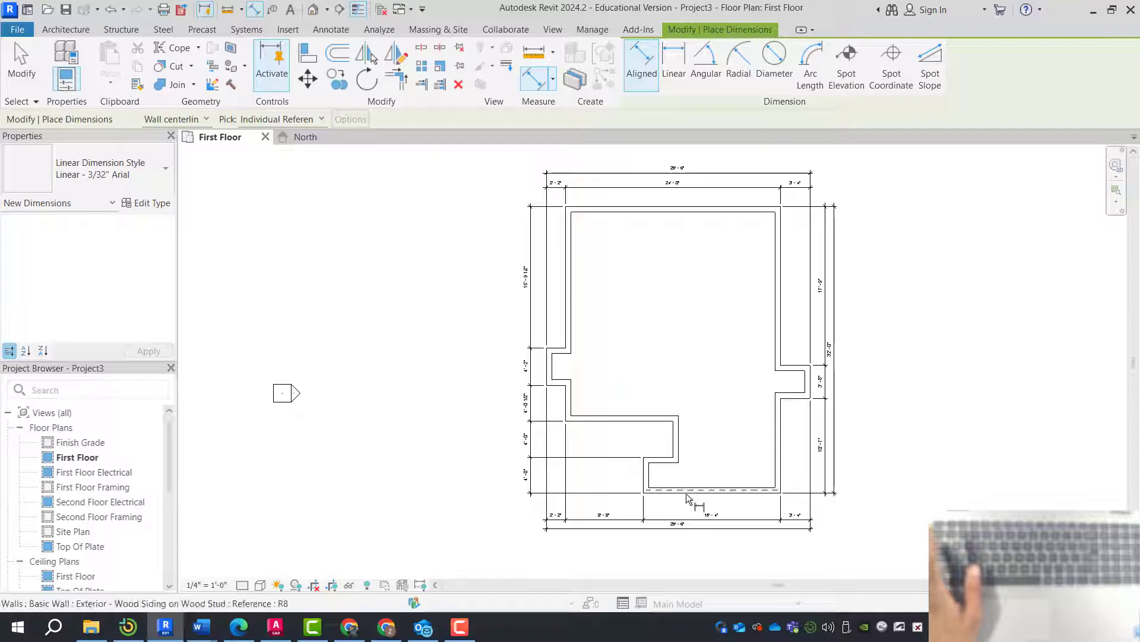
{"action": "left_click", "coordinate": [687, 493]}
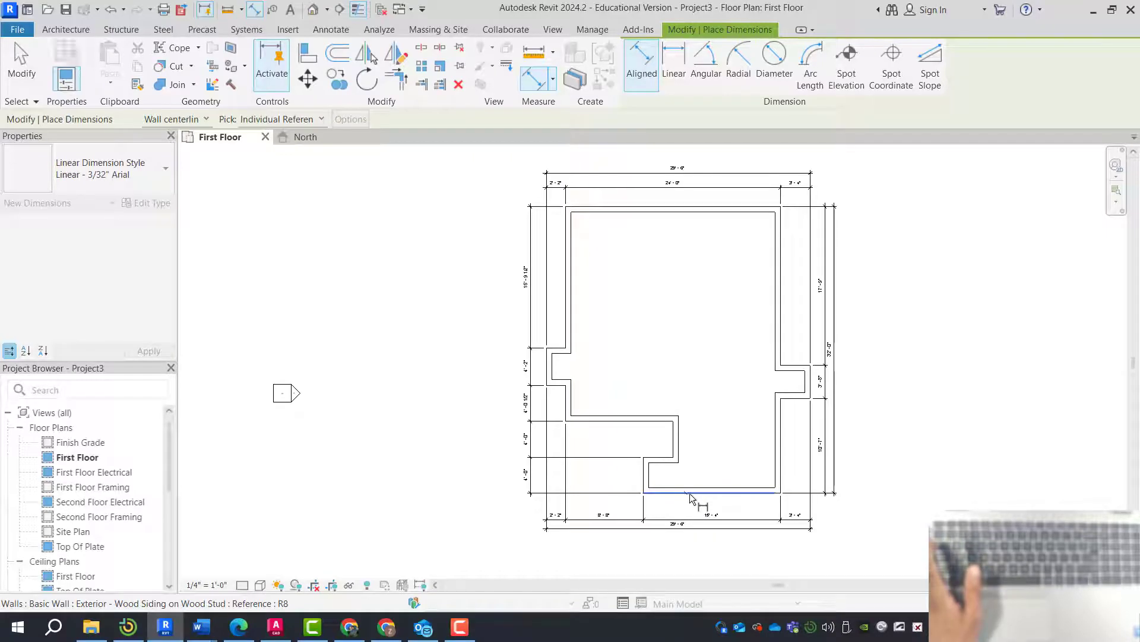
{"action": "left_click", "coordinate": [600, 208]}
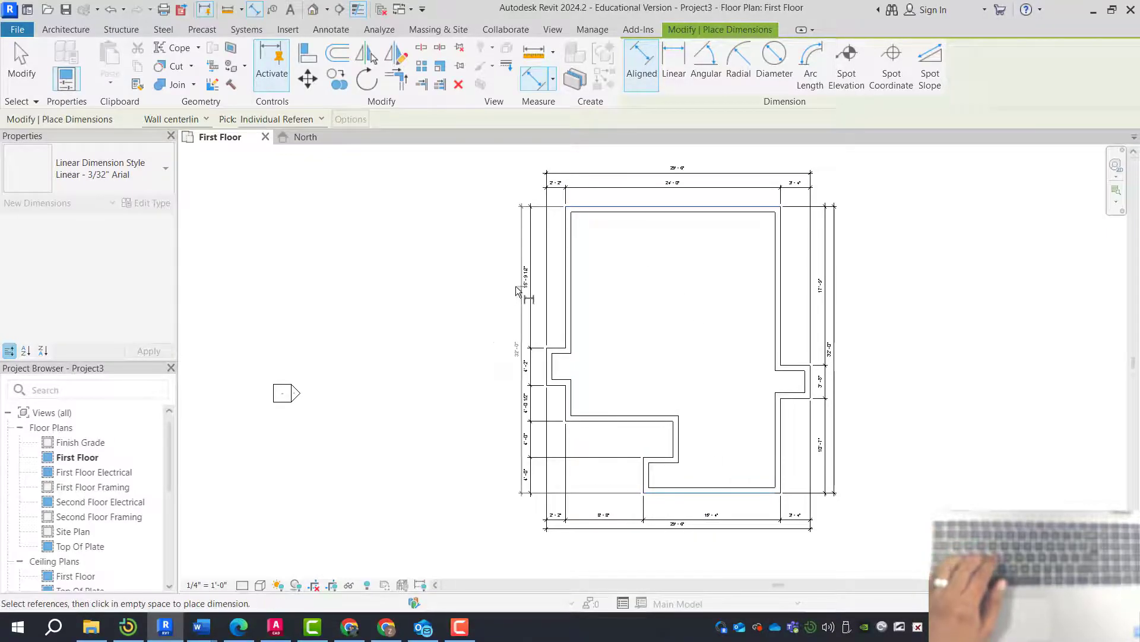
{"action": "left_click", "coordinate": [518, 291]}
{"action": "key", "text": "Escape"}
{"action": "key", "text": "Escape"}
Step: Examine the dimension strings on all sides of the First Floor plan
{"action": "scroll", "coordinate": [596, 303], "scroll_direction": "up", "scroll_amount": 1}
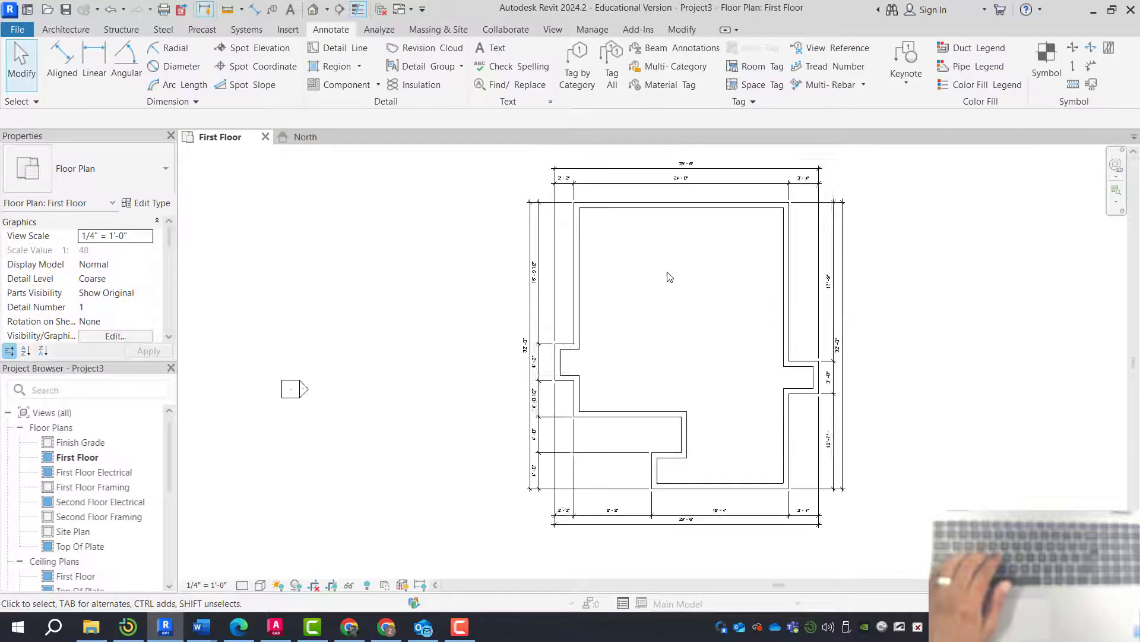
{"action": "scroll", "coordinate": [657, 277], "scroll_direction": "up", "scroll_amount": 1}
{"action": "middle_click_drag", "start_coordinate": [711, 536], "coordinate": [751, 476]}
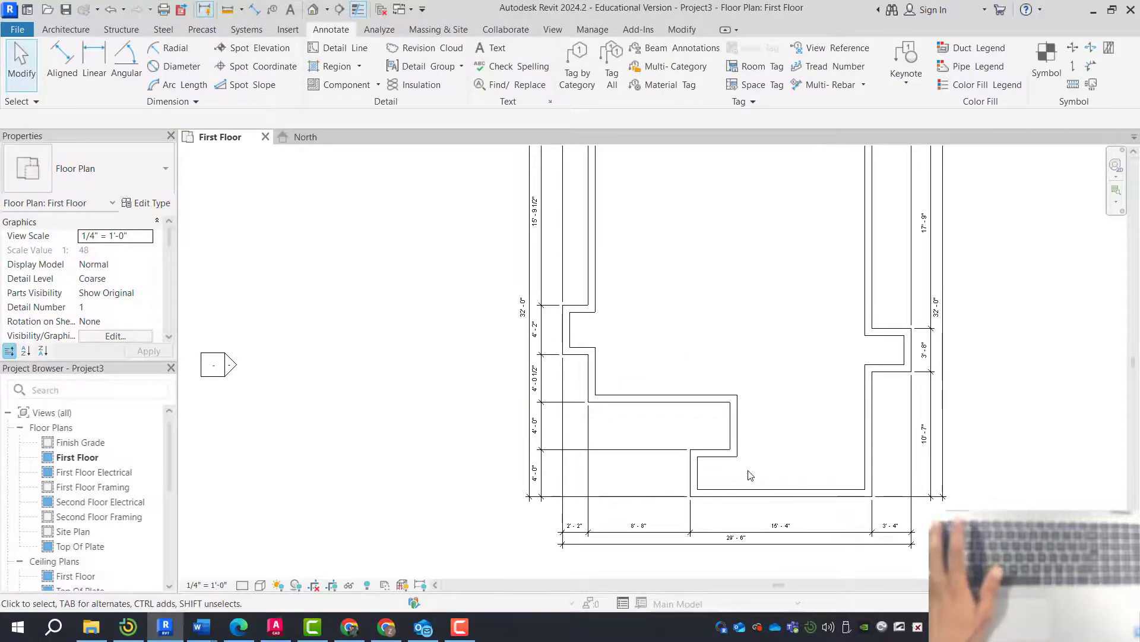
{"action": "scroll", "coordinate": [725, 386], "scroll_direction": "down", "scroll_amount": 3}
{"action": "scroll", "coordinate": [715, 287], "scroll_direction": "up", "scroll_amount": 4}
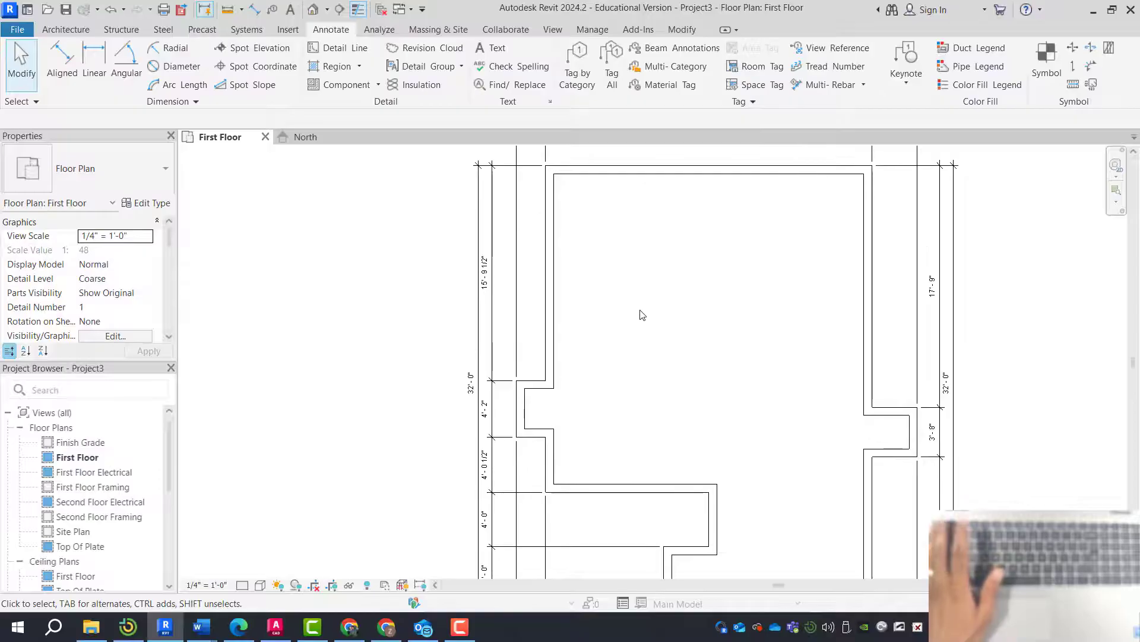
{"action": "scroll", "coordinate": [561, 319], "scroll_direction": "down", "scroll_amount": 1}
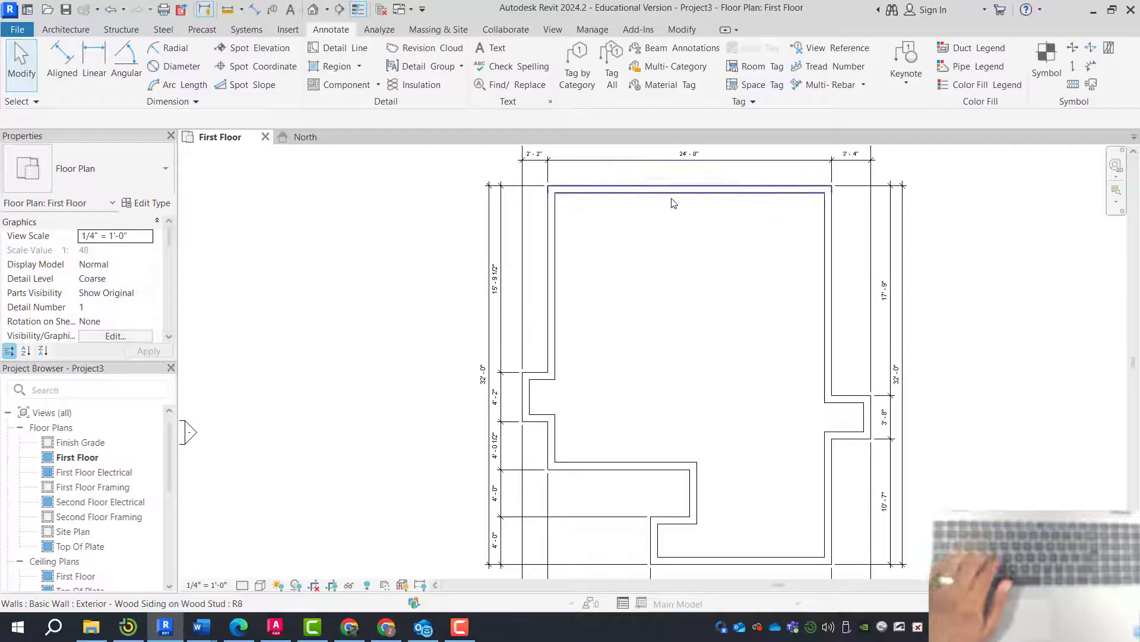
{"action": "scroll", "coordinate": [557, 334], "scroll_direction": "down", "scroll_amount": 1}
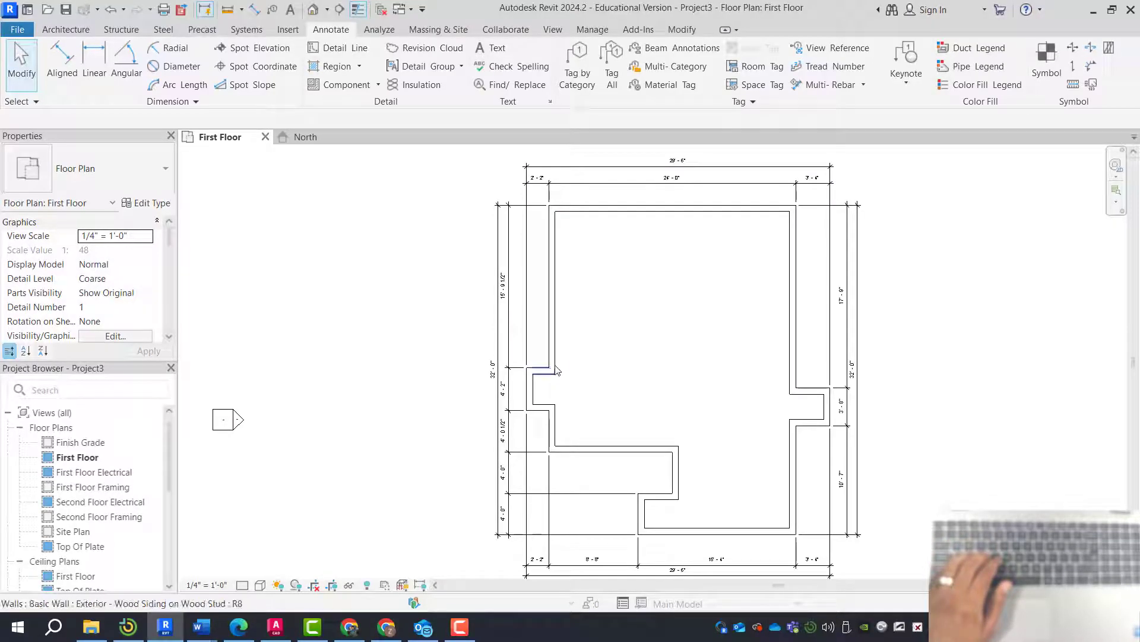
Step: Open the type properties of the west wall north of the bump-out, and resize the dialog and parameter column to make the values readable
{"action": "left_click", "coordinate": [554, 337]}
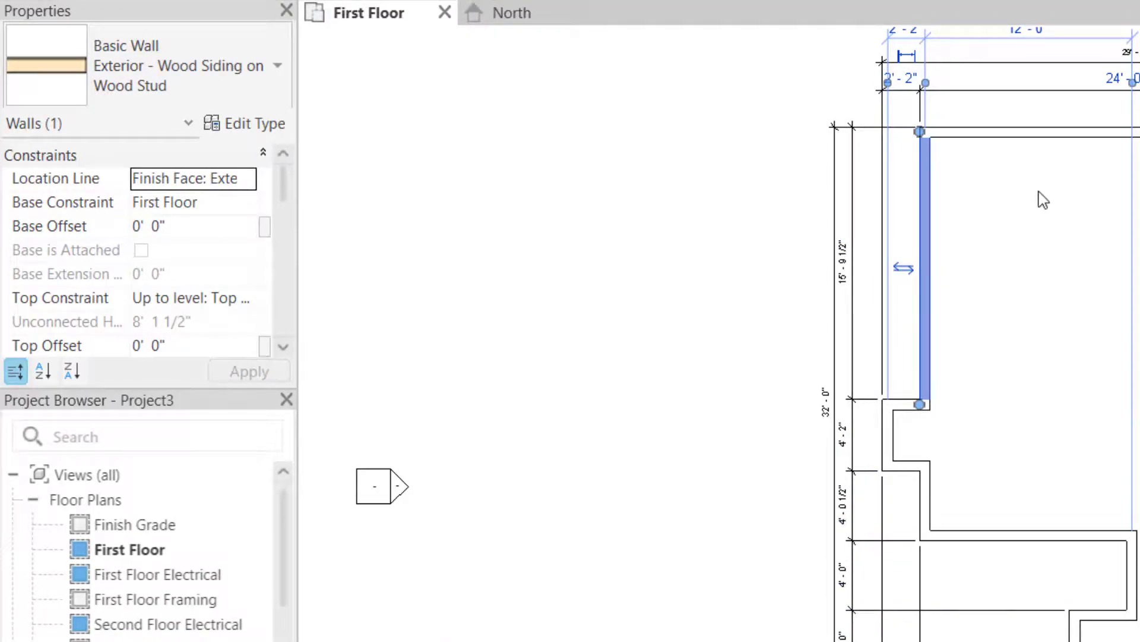
{"action": "left_click", "coordinate": [277, 134]}
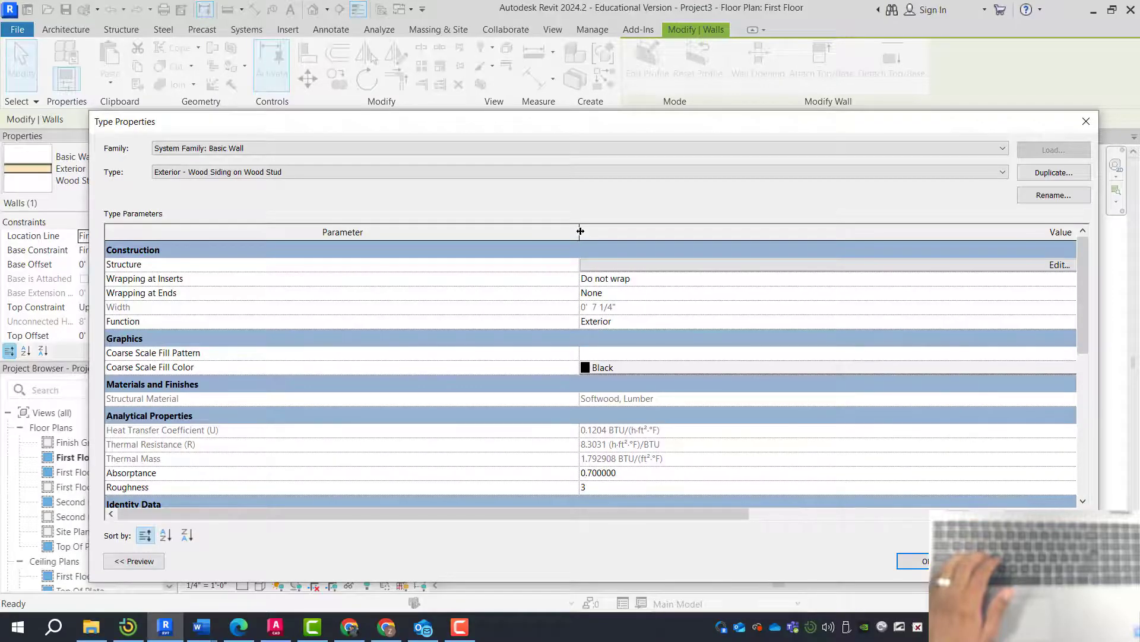
{"action": "left_click_drag", "start_coordinate": [581, 231], "coordinate": [344, 231]}
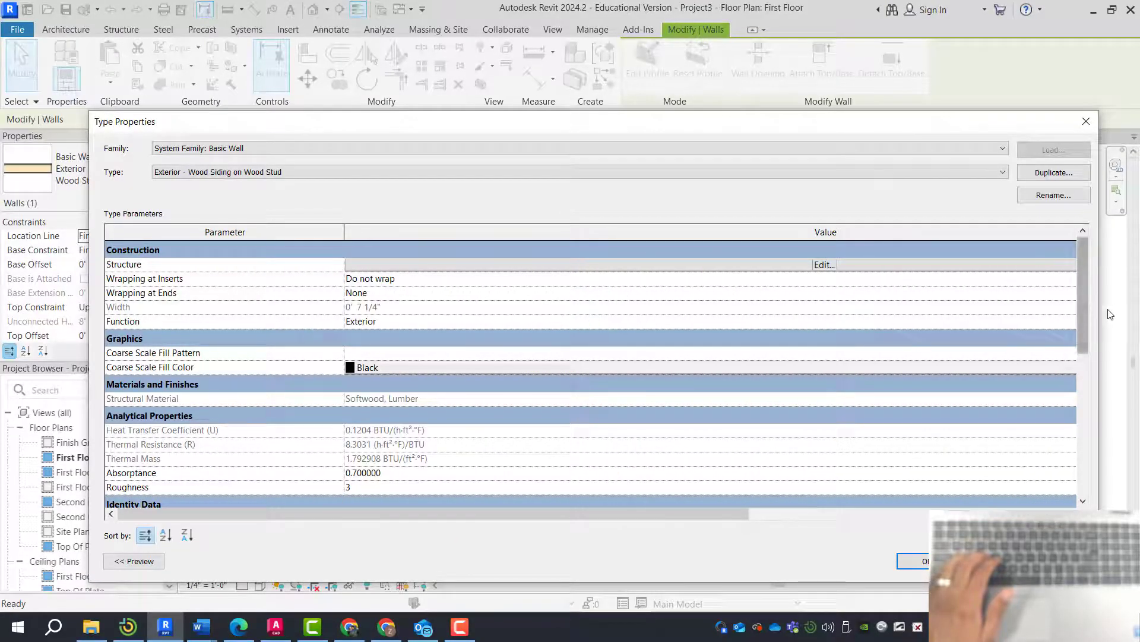
{"action": "left_click_drag", "start_coordinate": [1098, 310], "coordinate": [584, 309]}
{"action": "left_click_drag", "start_coordinate": [344, 126], "coordinate": [459, 120]}
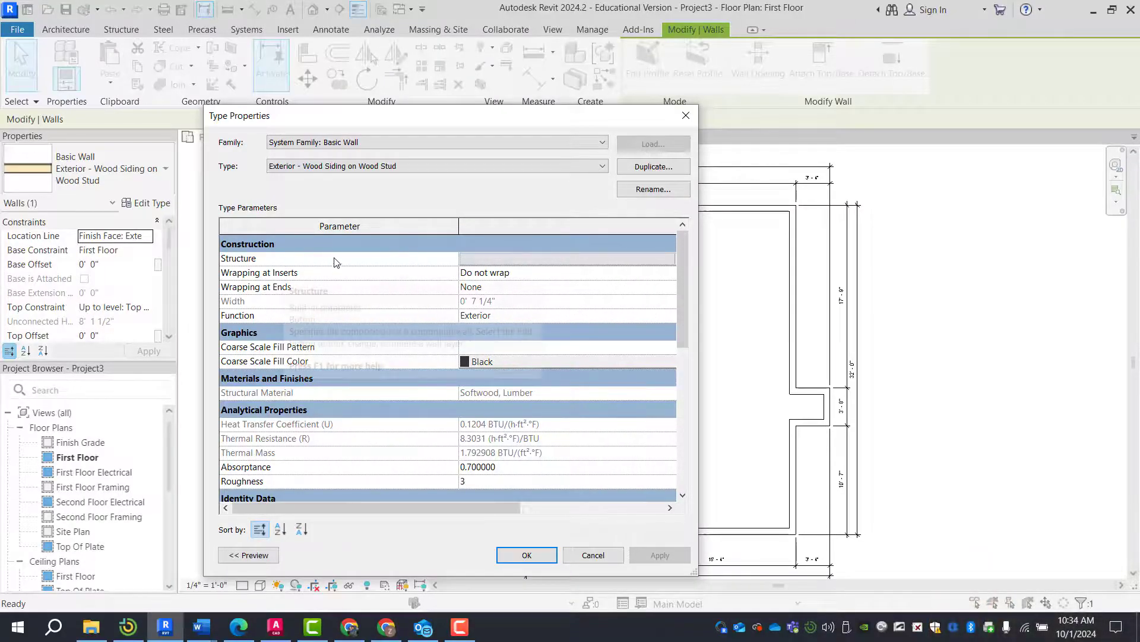
{"action": "left_click_drag", "start_coordinate": [702, 354], "coordinate": [989, 354]}
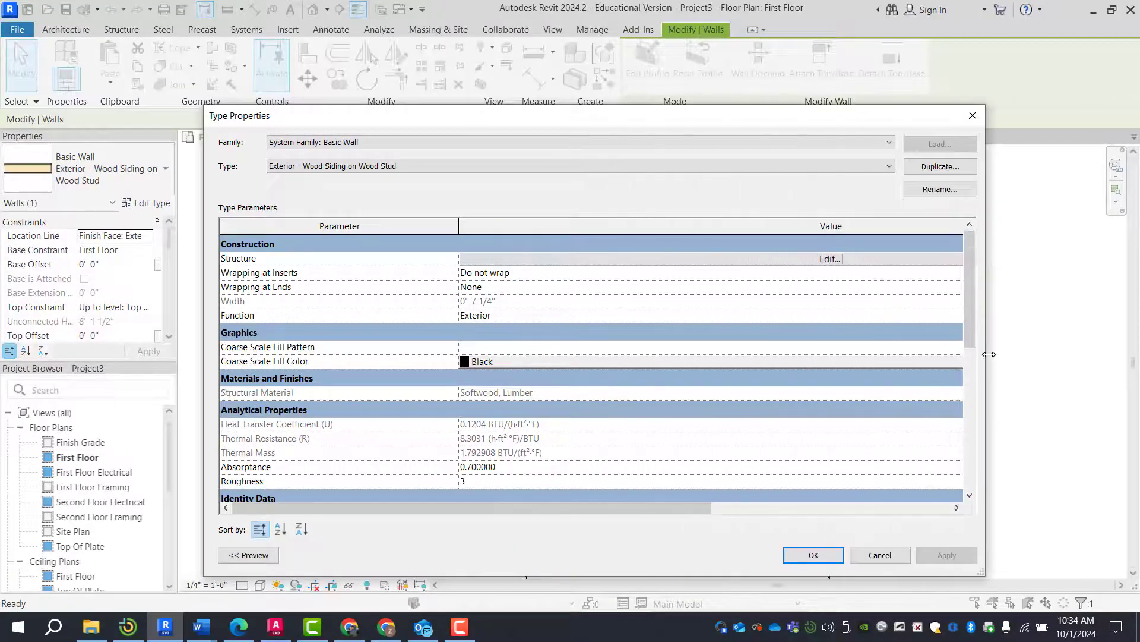
Step: In the wall type's assembly, show the preview, set the Structure [1] Softwood, Lumber layer thickness to 3 1/2", and apply the change
{"action": "left_click", "coordinate": [819, 259]}
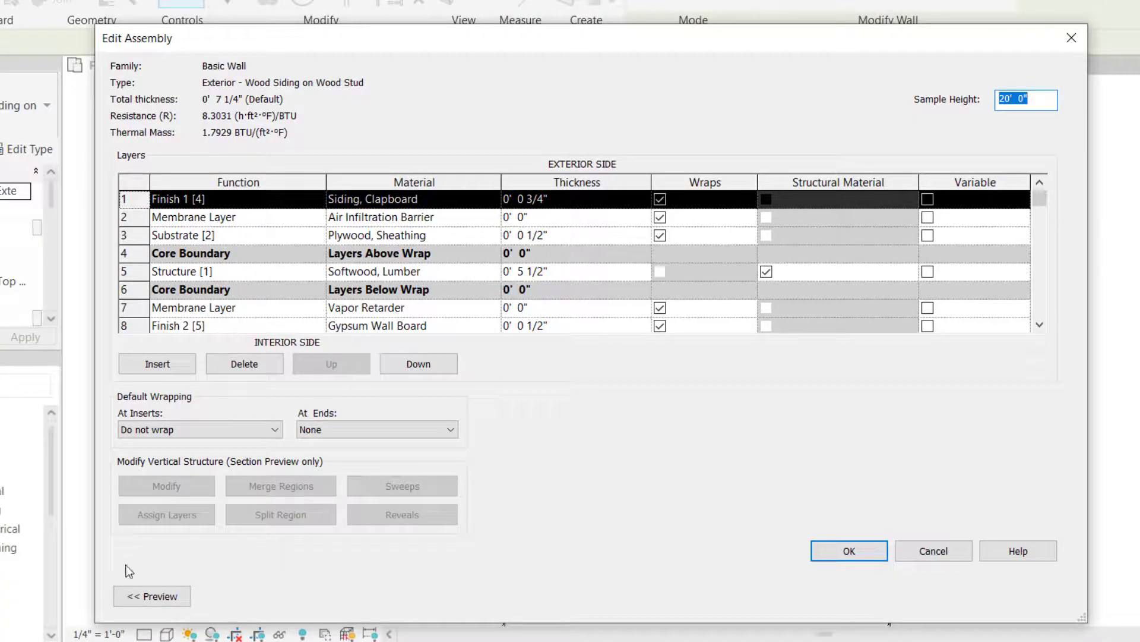
{"action": "left_click", "coordinate": [175, 601]}
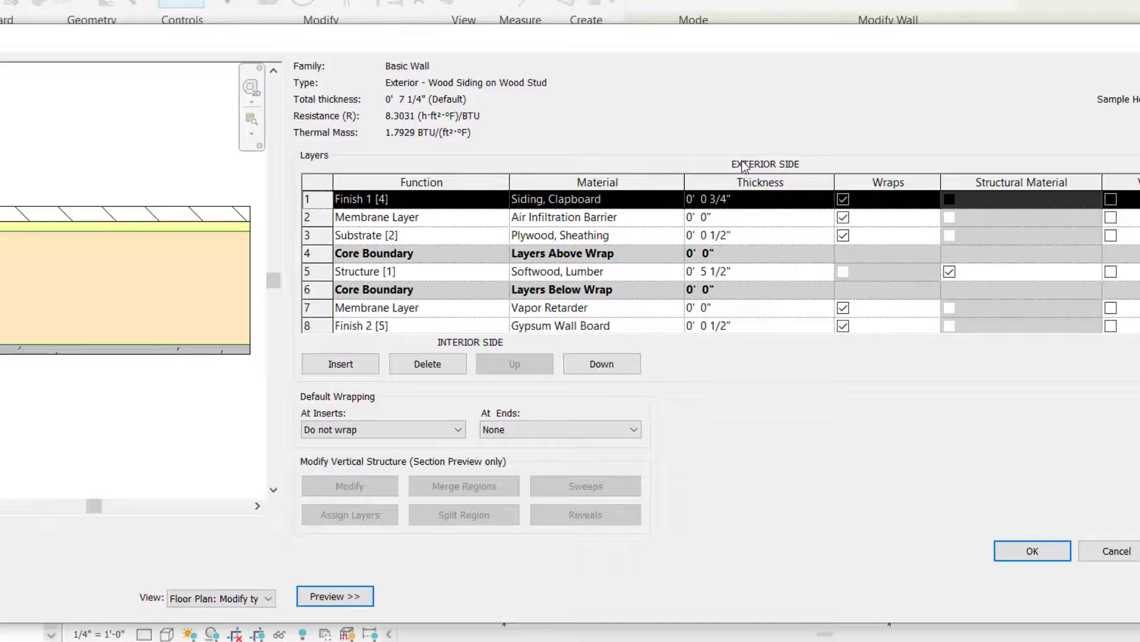
{"action": "left_click", "coordinate": [707, 272]}
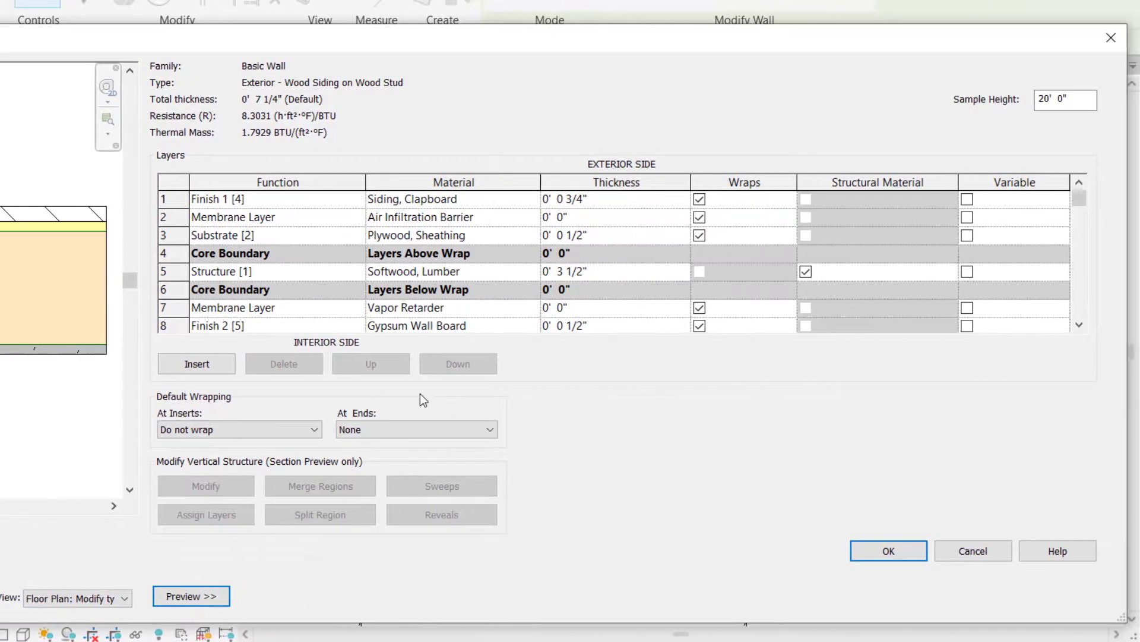
{"action": "left_click", "coordinate": [876, 551]}
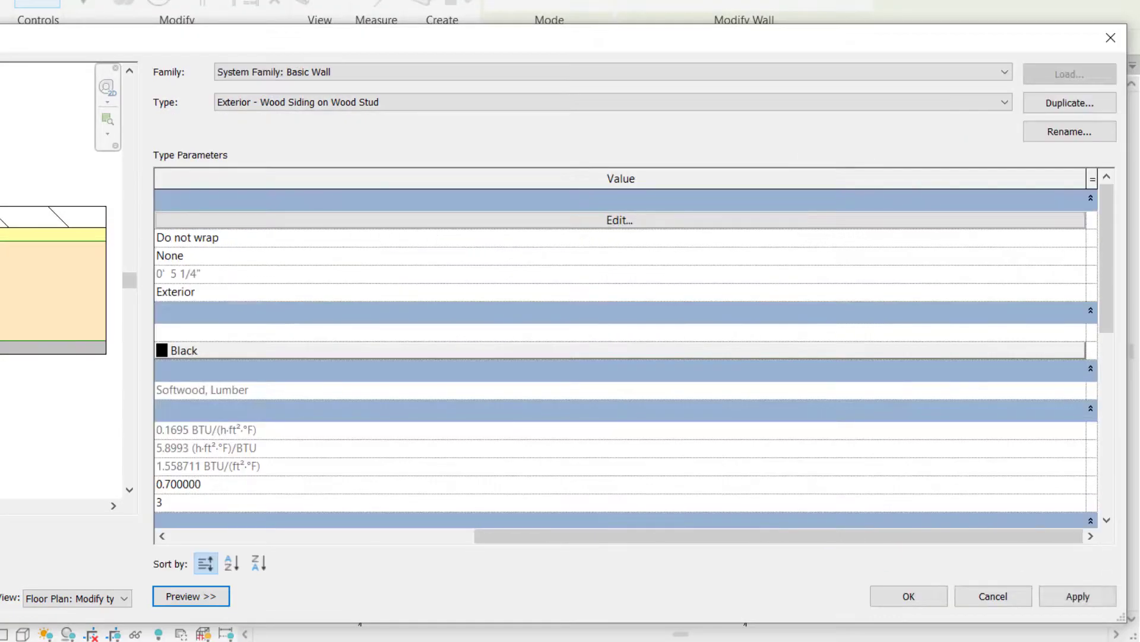
{"action": "left_click", "coordinate": [1075, 596]}
{"action": "left_click", "coordinate": [933, 575]}
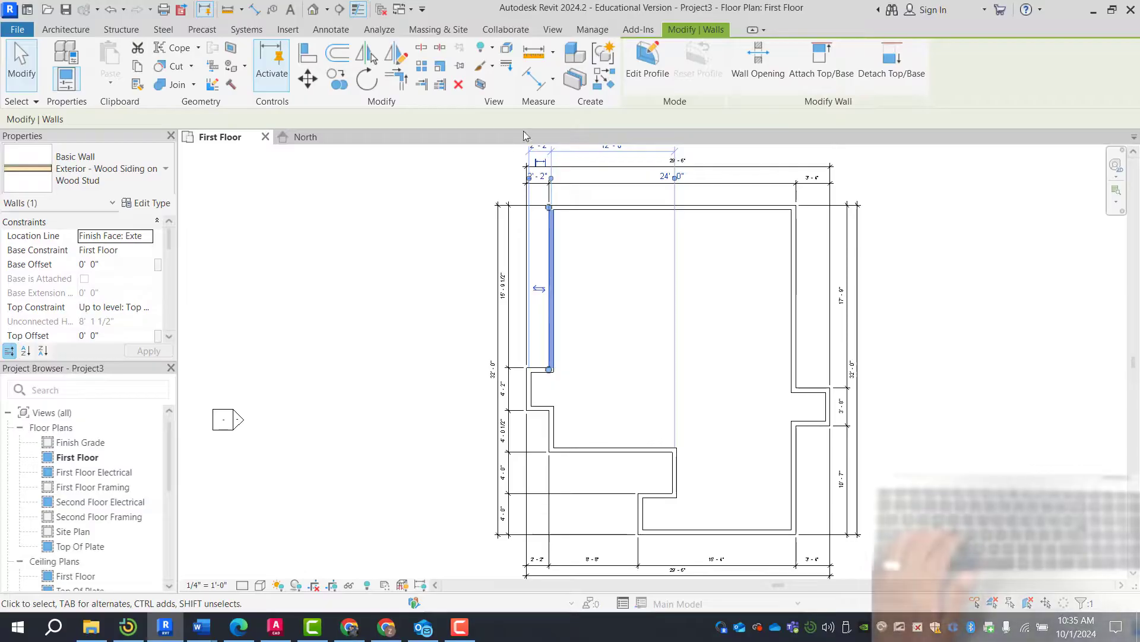
{"action": "left_click", "coordinate": [651, 346]}
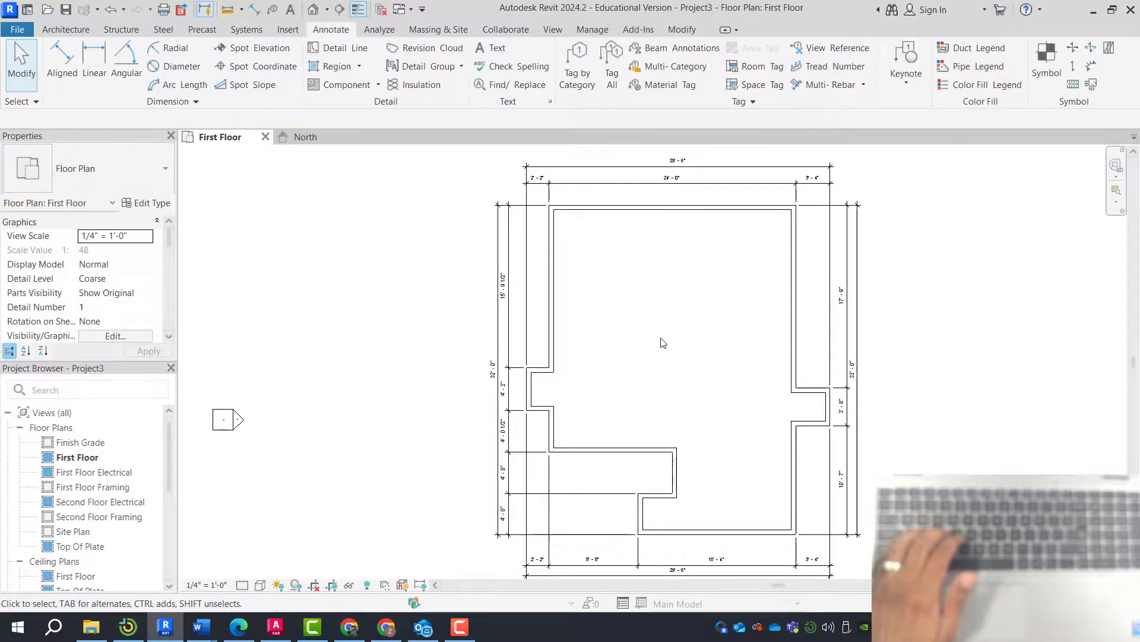
Step: Set the First Floor plan's detail level to Fine and inspect the wall layers at the west bump-out's south corner
{"action": "scroll", "coordinate": [580, 188], "scroll_direction": "up", "scroll_amount": 2}
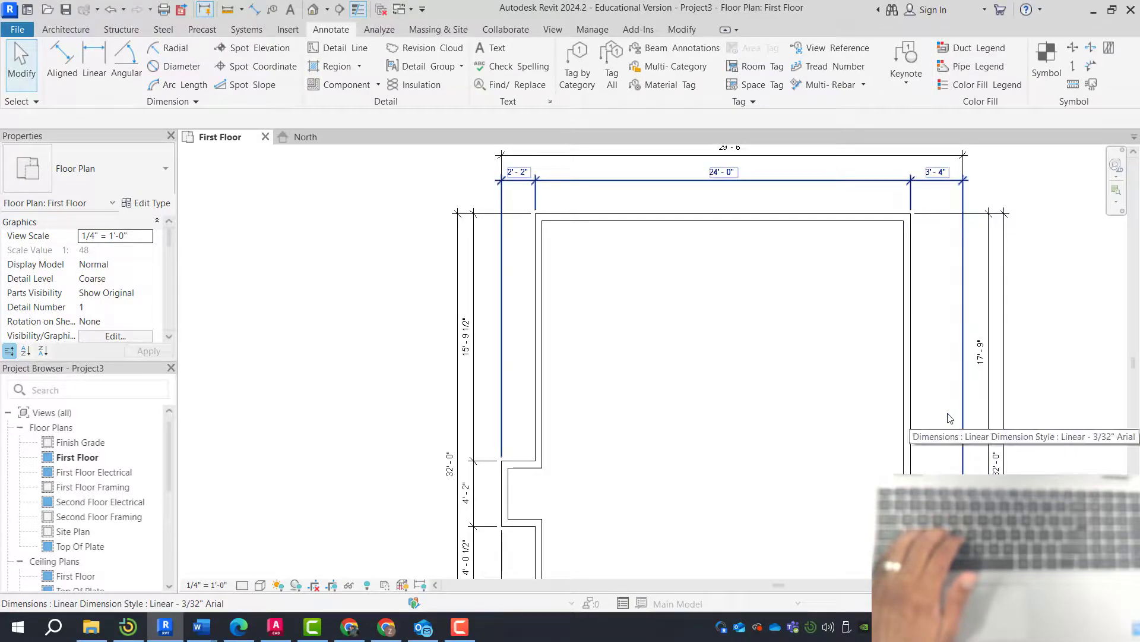
{"action": "scroll", "coordinate": [349, 261], "scroll_direction": "down", "scroll_amount": 1}
{"action": "scroll", "coordinate": [505, 262], "scroll_direction": "down", "scroll_amount": 2}
{"action": "scroll", "coordinate": [601, 453], "scroll_direction": "up", "scroll_amount": 2}
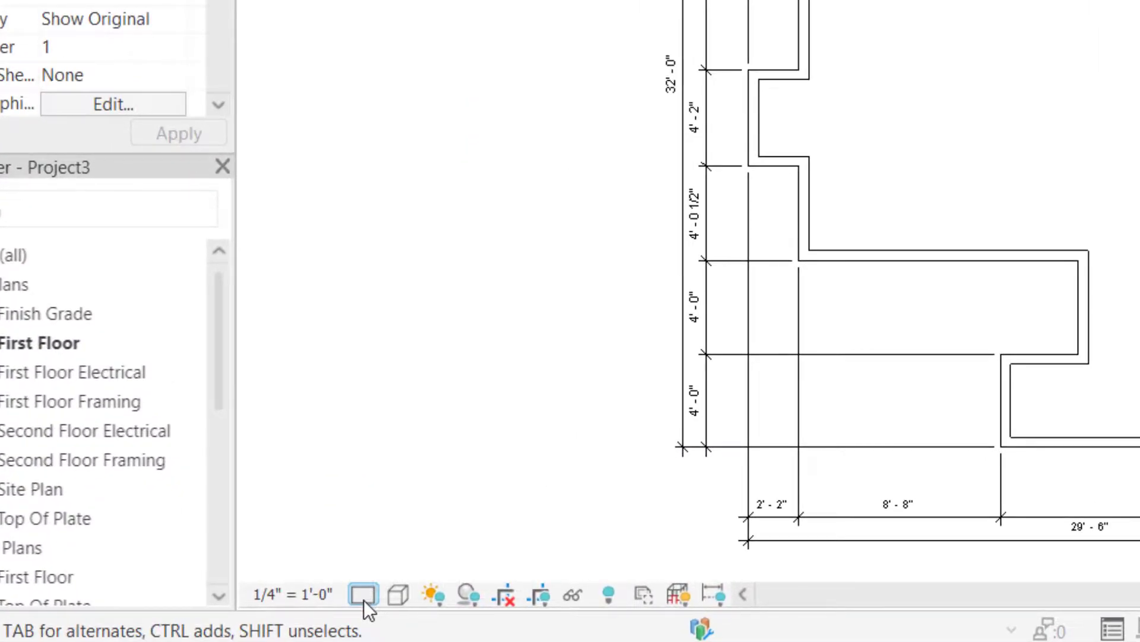
{"action": "left_click", "coordinate": [364, 594]}
{"action": "left_click", "coordinate": [405, 566]}
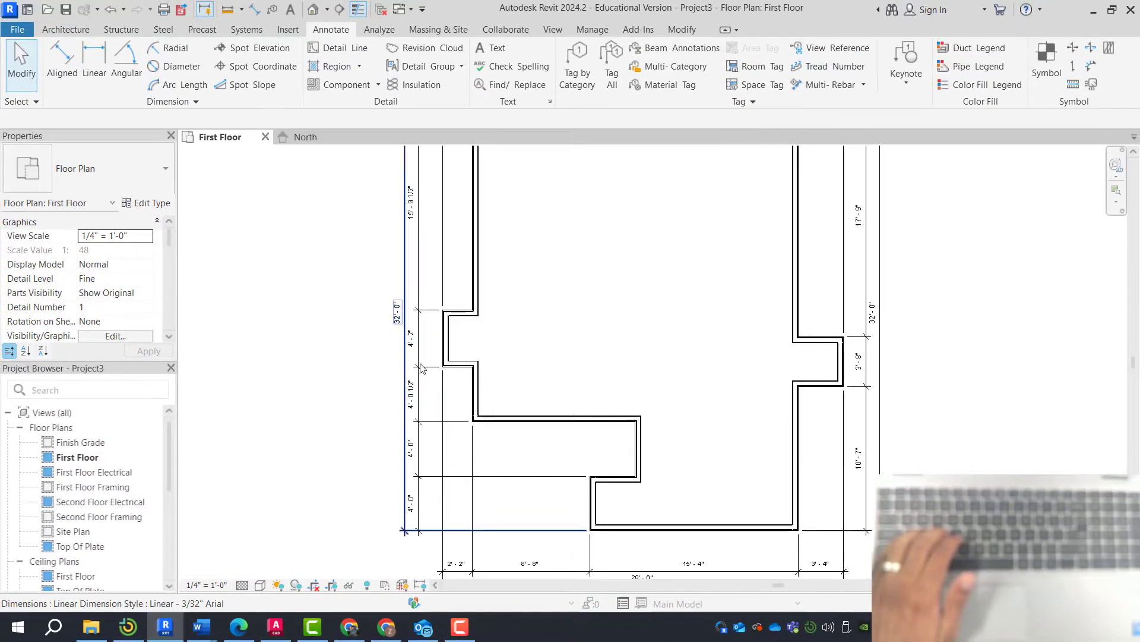
{"action": "scroll", "coordinate": [469, 339], "scroll_direction": "up", "scroll_amount": 5}
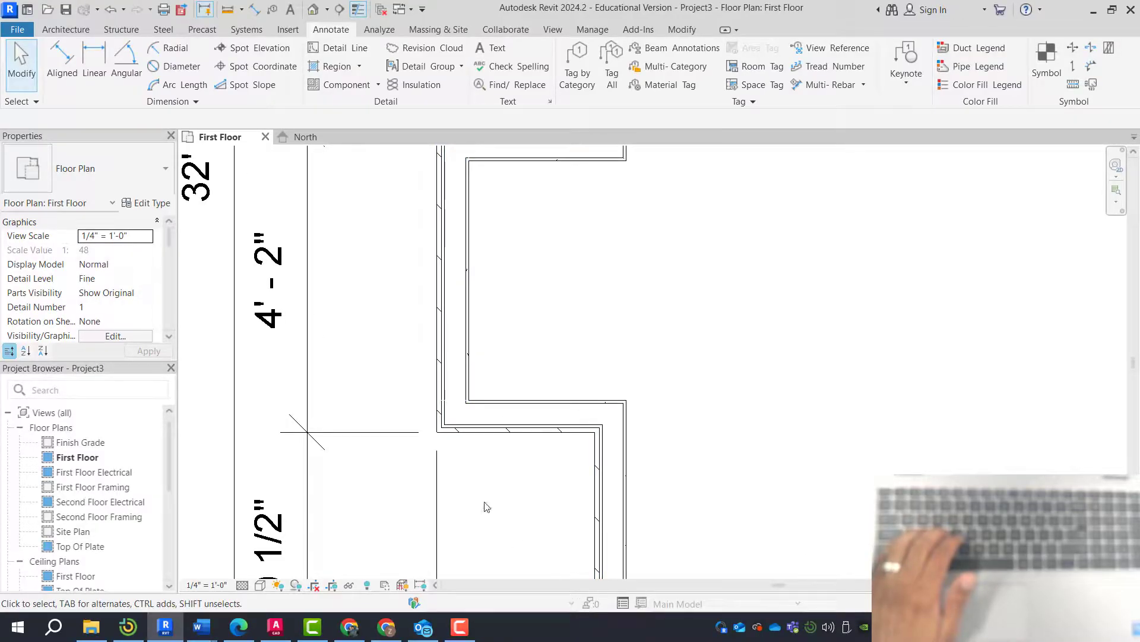
{"action": "scroll", "coordinate": [445, 389], "scroll_direction": "up", "scroll_amount": 2}
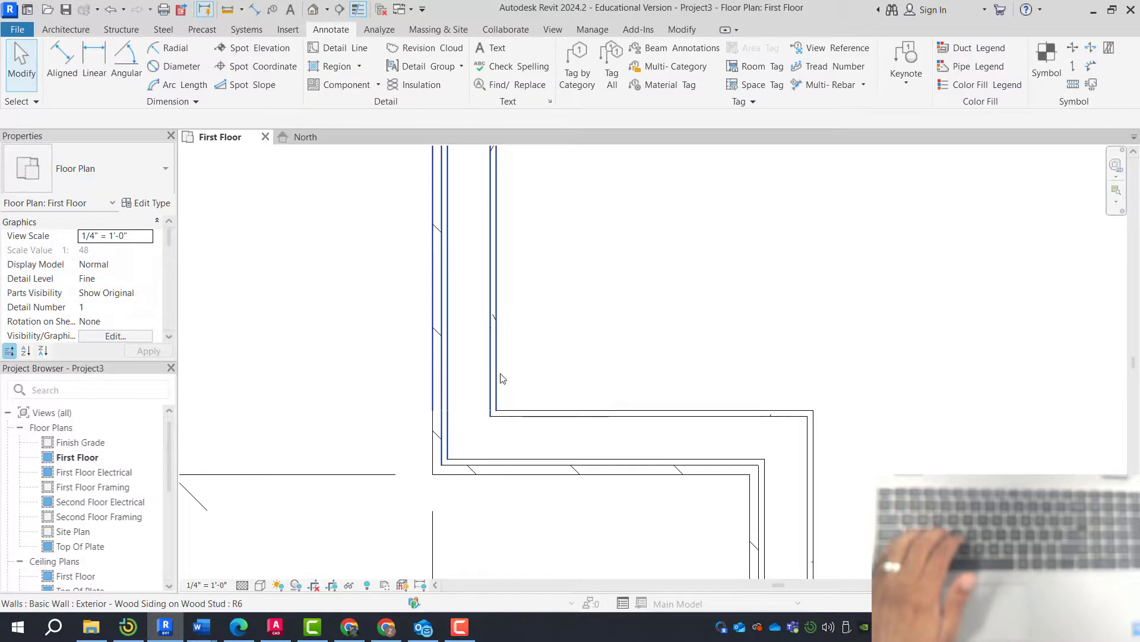
{"action": "scroll", "coordinate": [444, 373], "scroll_direction": "up", "scroll_amount": 1}
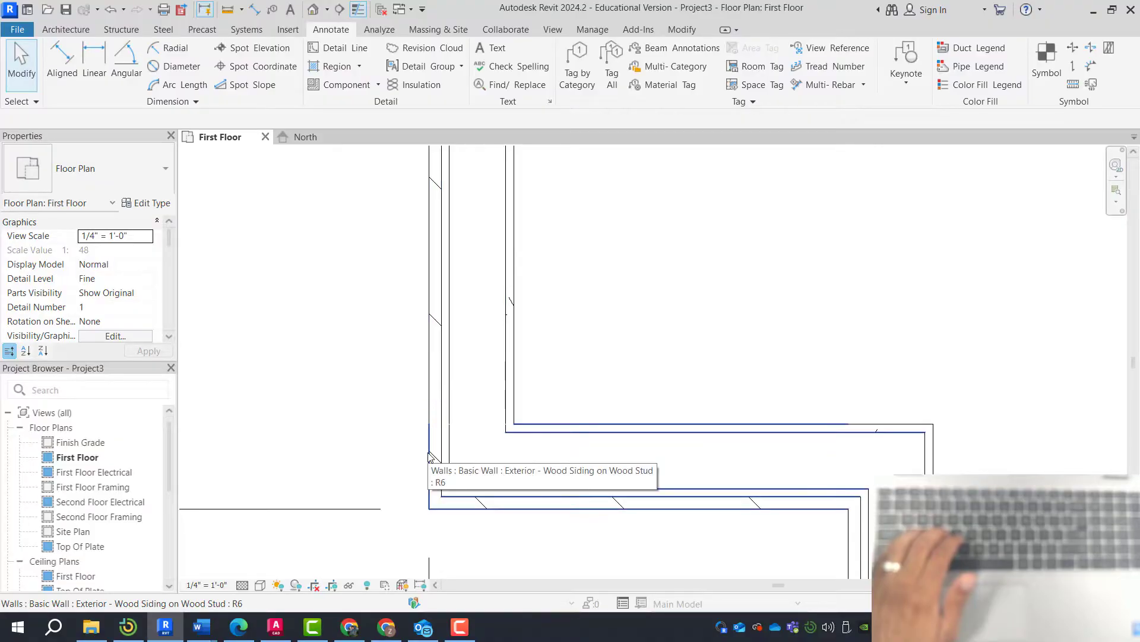
Step: Inspect the exterior walls in the default 3D view and return to the full First Floor plan
{"action": "left_click", "coordinate": [314, 10]}
{"action": "scroll", "coordinate": [720, 433], "scroll_direction": "up", "scroll_amount": 3}
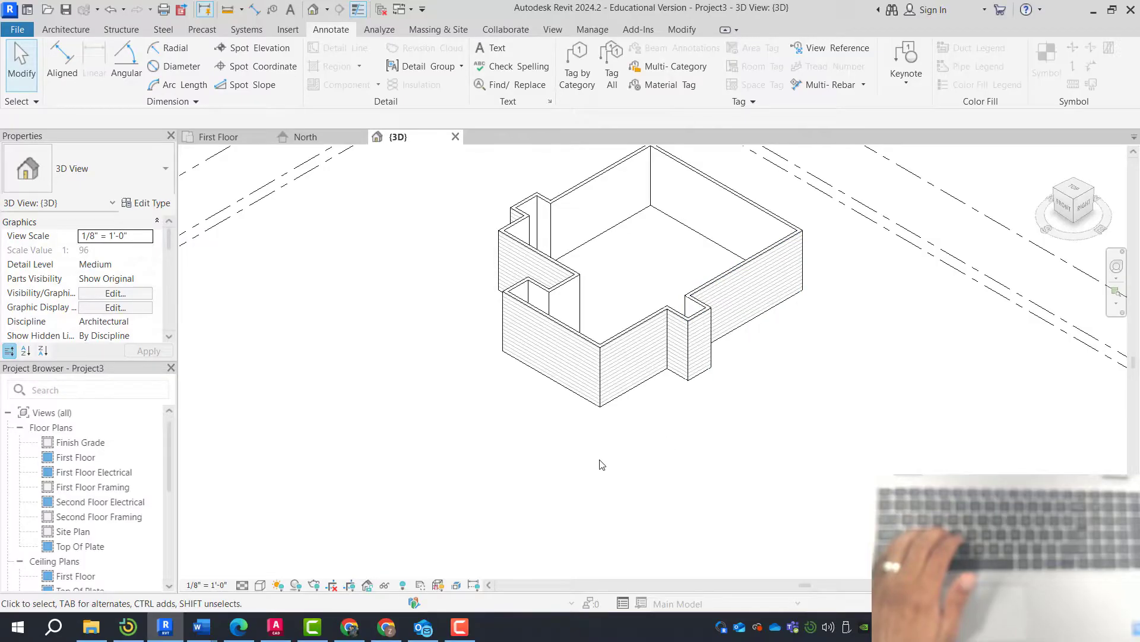
{"action": "left_click", "coordinate": [91, 459]}
{"action": "double_click", "coordinate": [91, 458]}
{"action": "scroll", "coordinate": [406, 359], "scroll_direction": "down", "scroll_amount": 5}
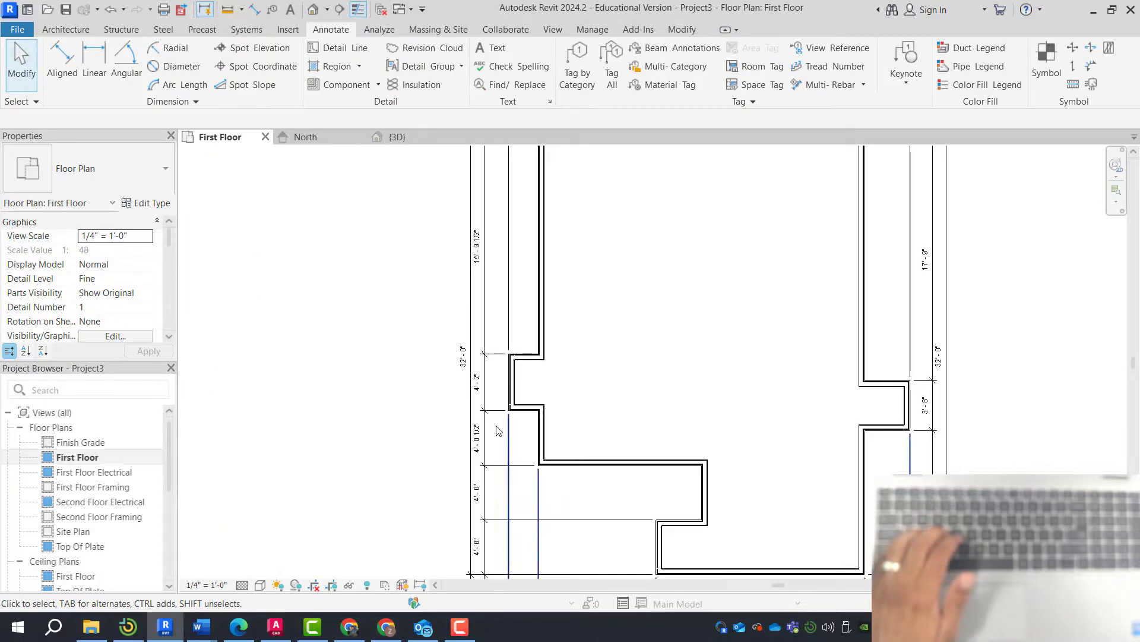
{"action": "scroll", "coordinate": [443, 350], "scroll_direction": "up", "scroll_amount": 1}
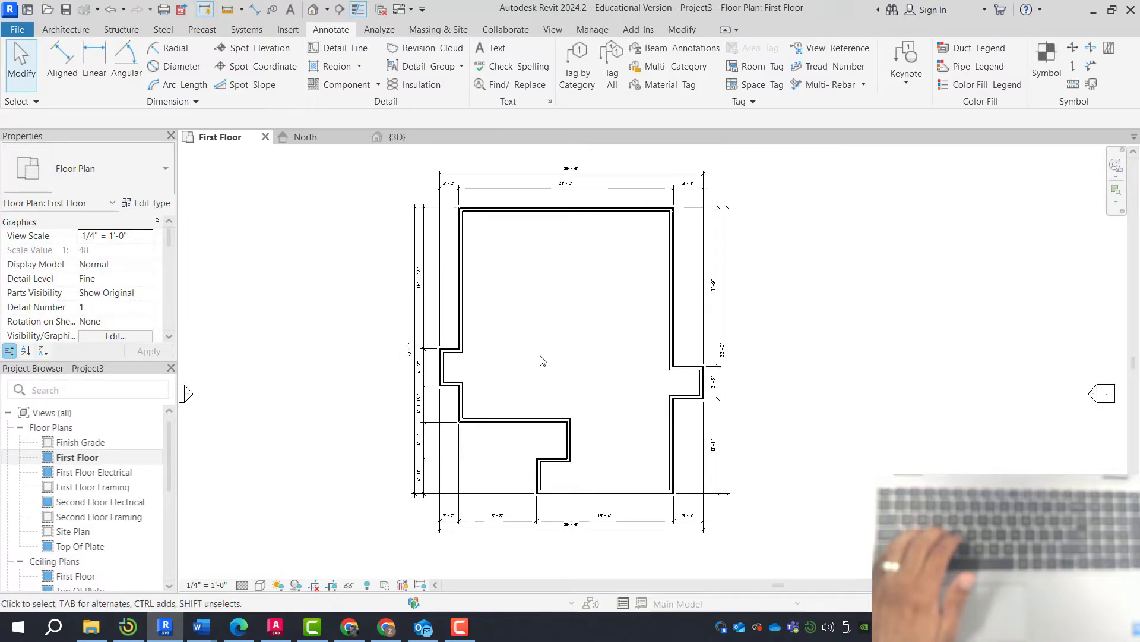